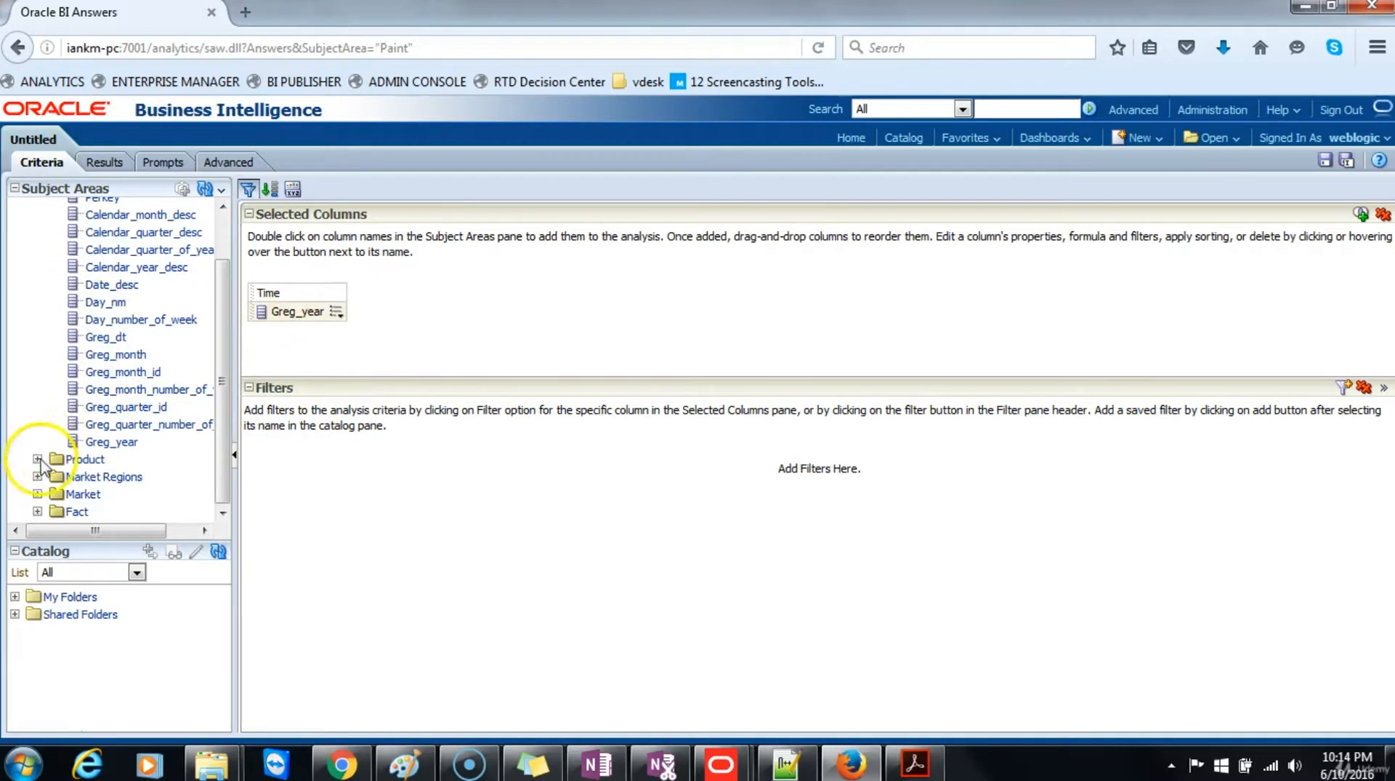
# Step: Add the Brand column from the Product folder to the analysis beside Greg_year
pyautogui.click(37, 459)
pyautogui.scroll(-2, 73, 429)
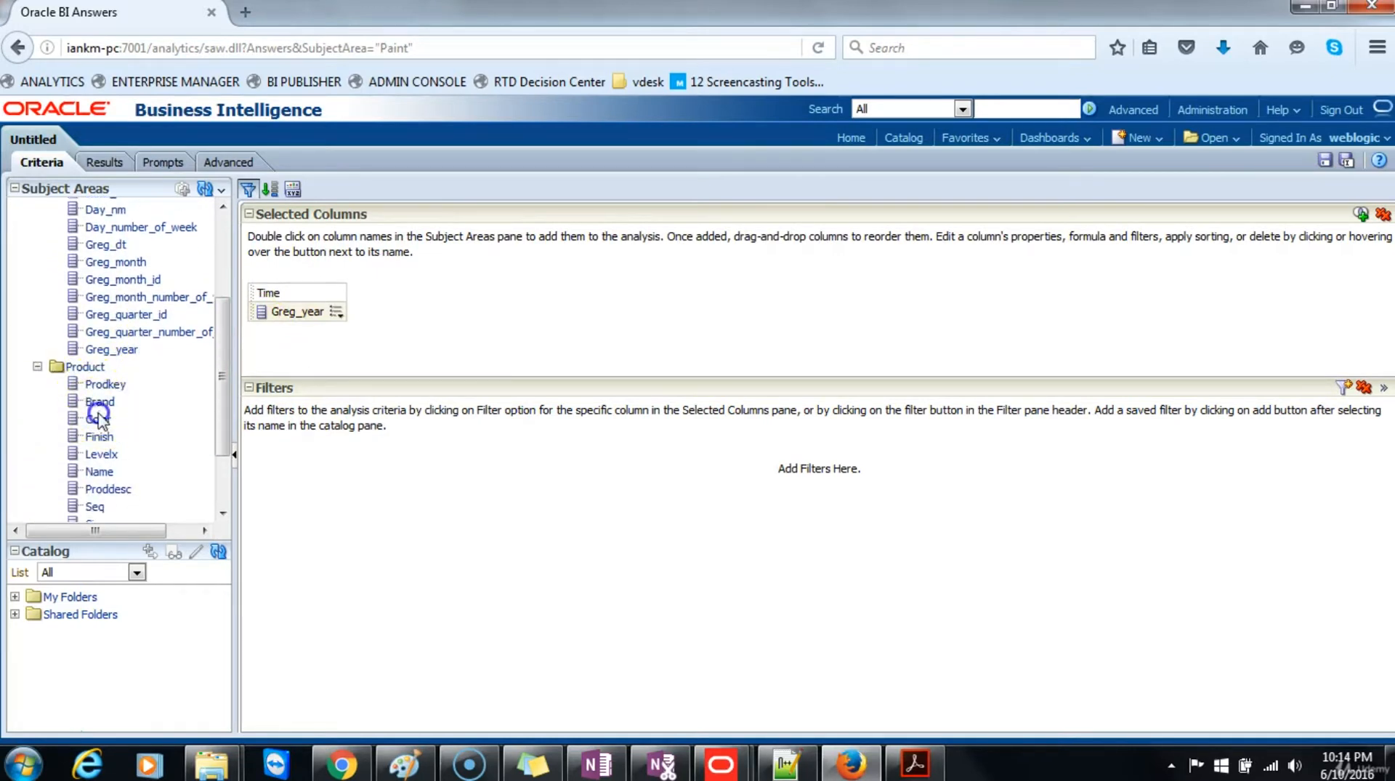
pyautogui.moveTo(95, 403); pyautogui.dragTo(380, 320)
# Step: Add the Dollars measure from the Fact folder to the analysis and display the results
pyautogui.scroll(-2, 214, 465)
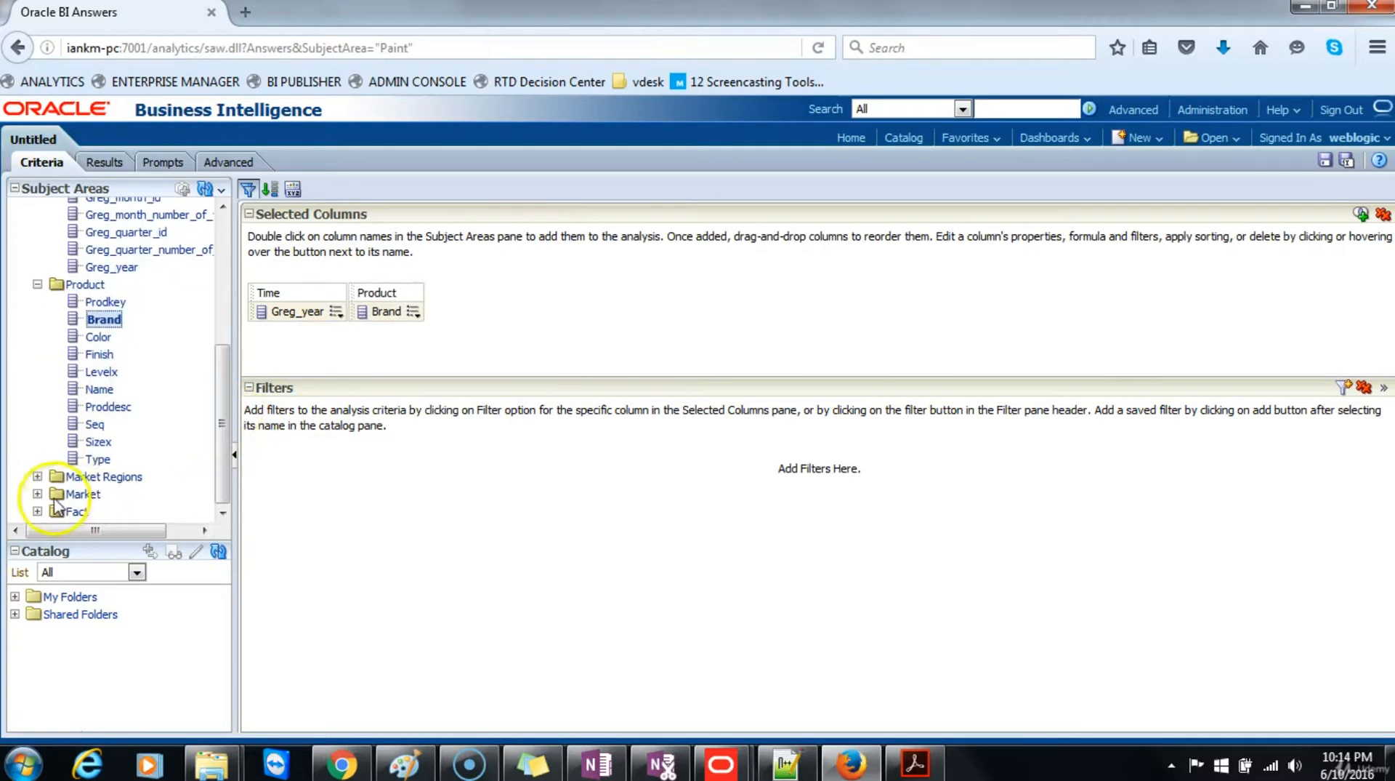
pyautogui.click(37, 511)
pyautogui.scroll(-3, 102, 428)
pyautogui.scroll(-1, 102, 435)
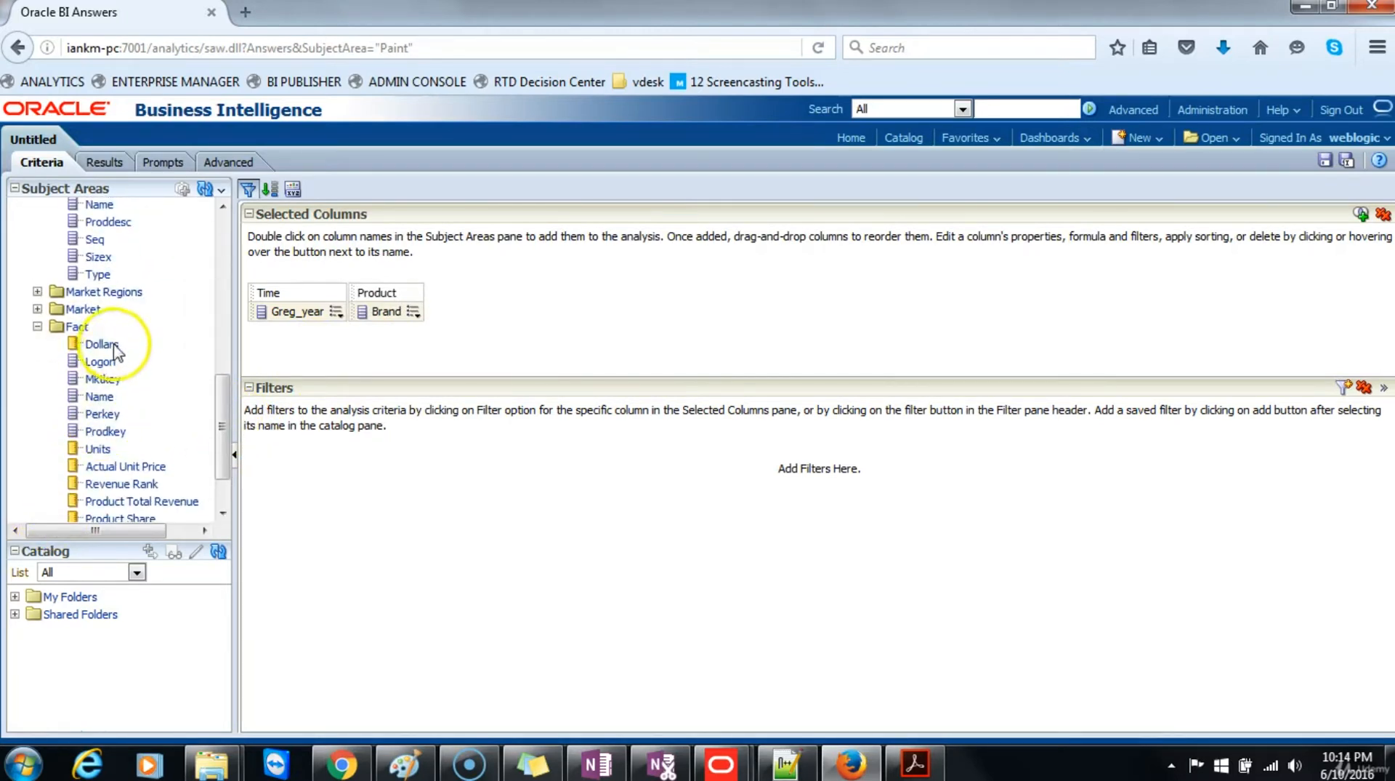
pyautogui.moveTo(102, 343); pyautogui.dragTo(443, 298)
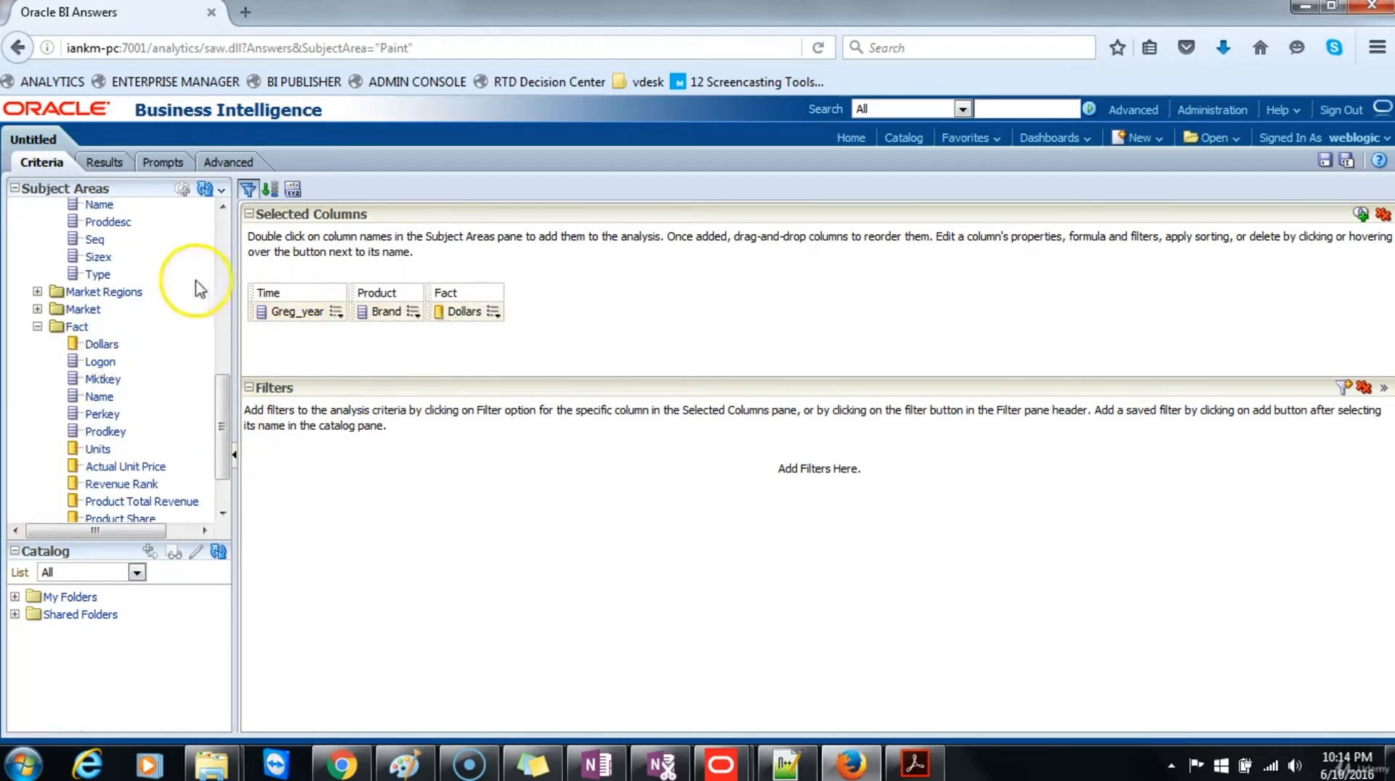
pyautogui.click(109, 161)
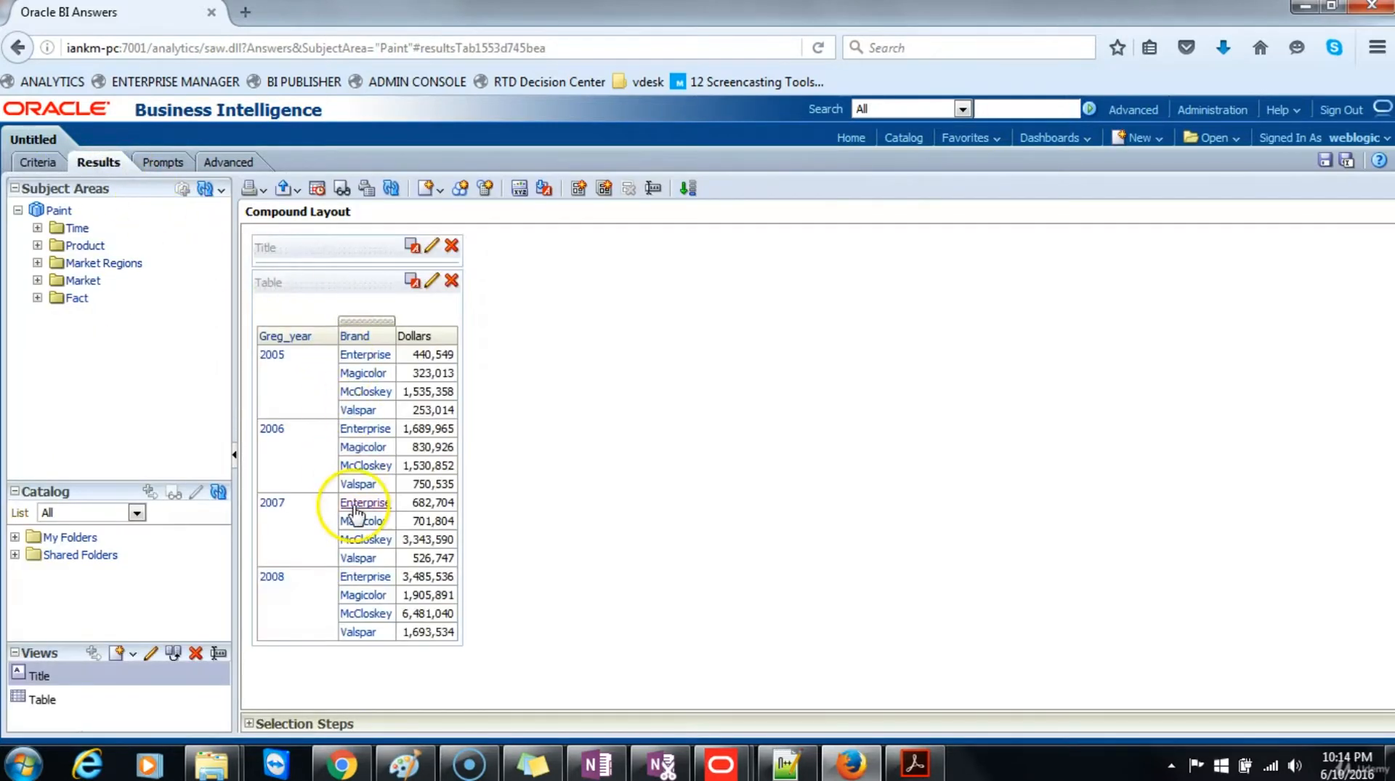
# Step: Add a criteria filter where Greg_year is equal to / is in 2007 and display the filtered results
pyautogui.click(40, 162)
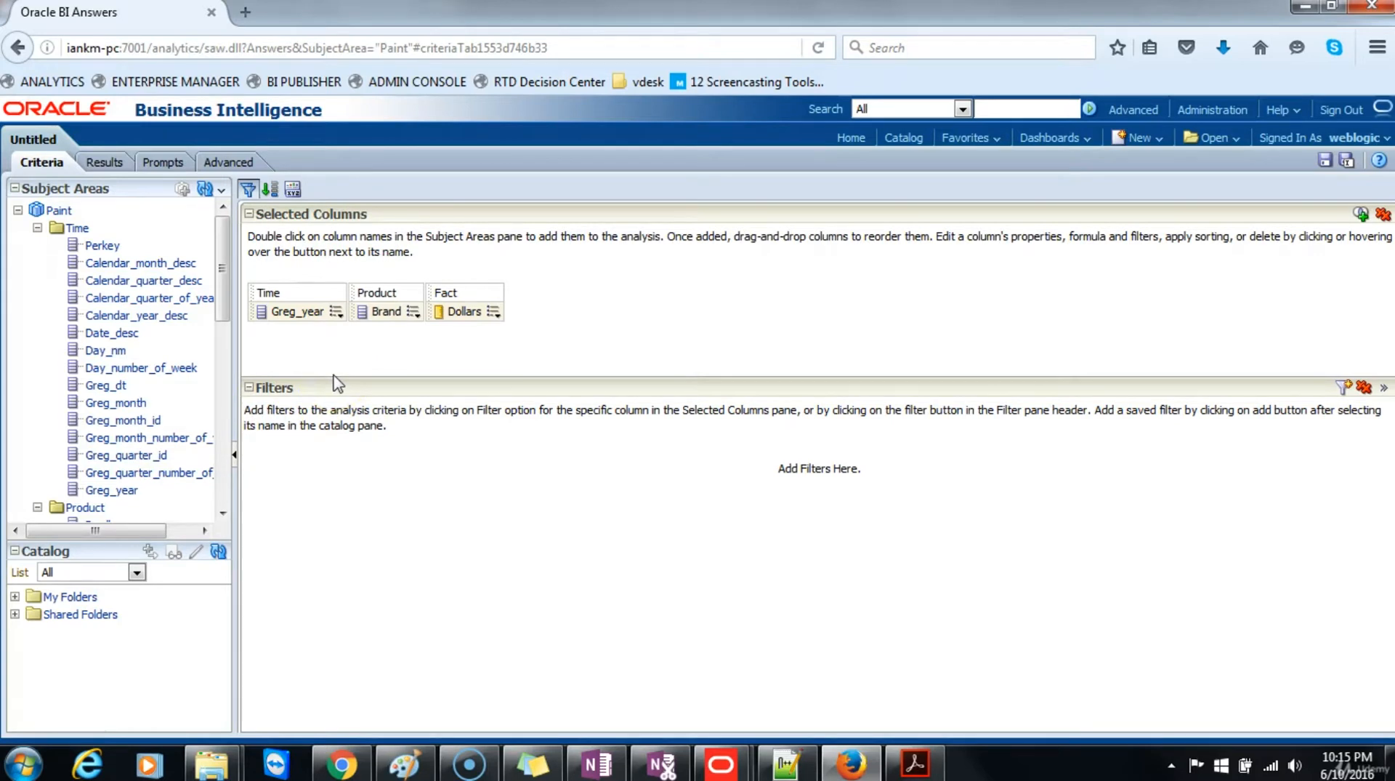
pyautogui.click(336, 311)
pyautogui.click(363, 394)
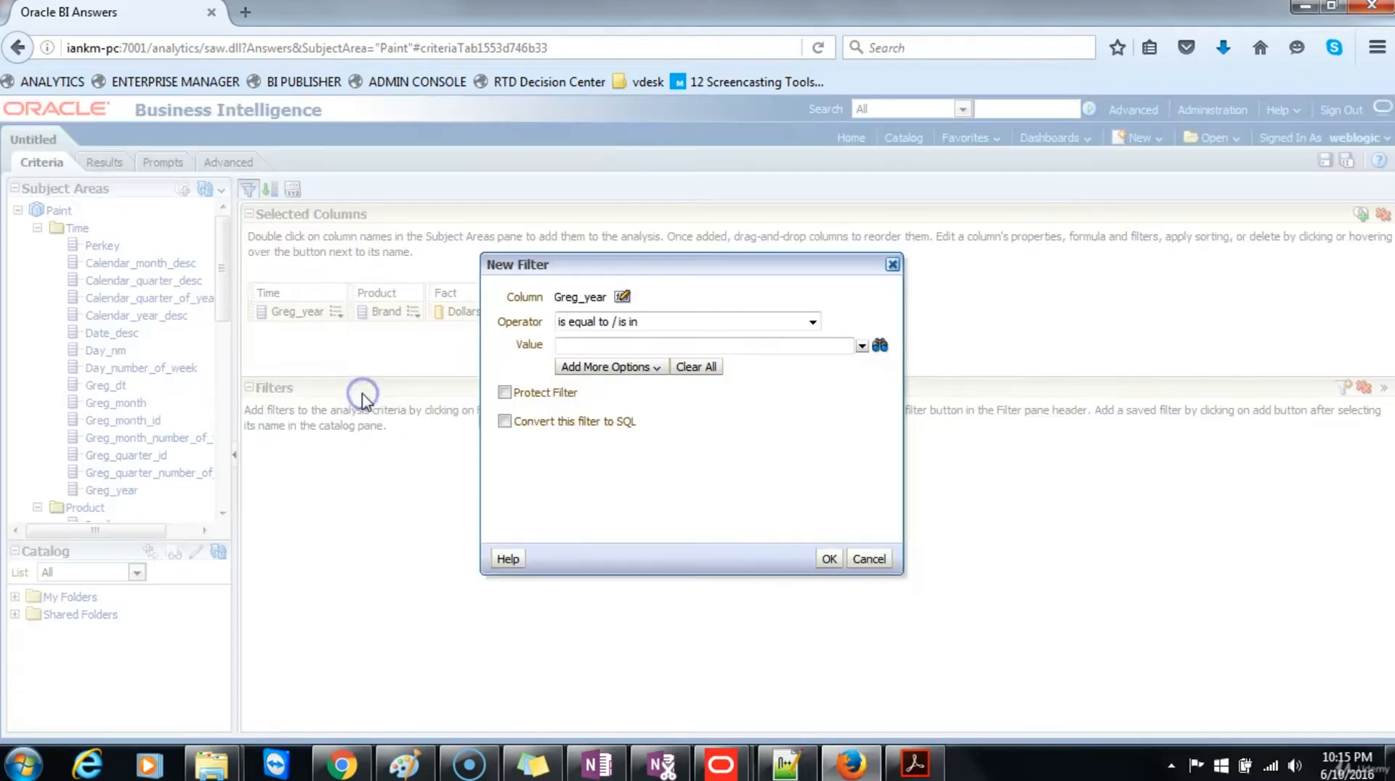
pyautogui.click(613, 345)
pyautogui.click(862, 346)
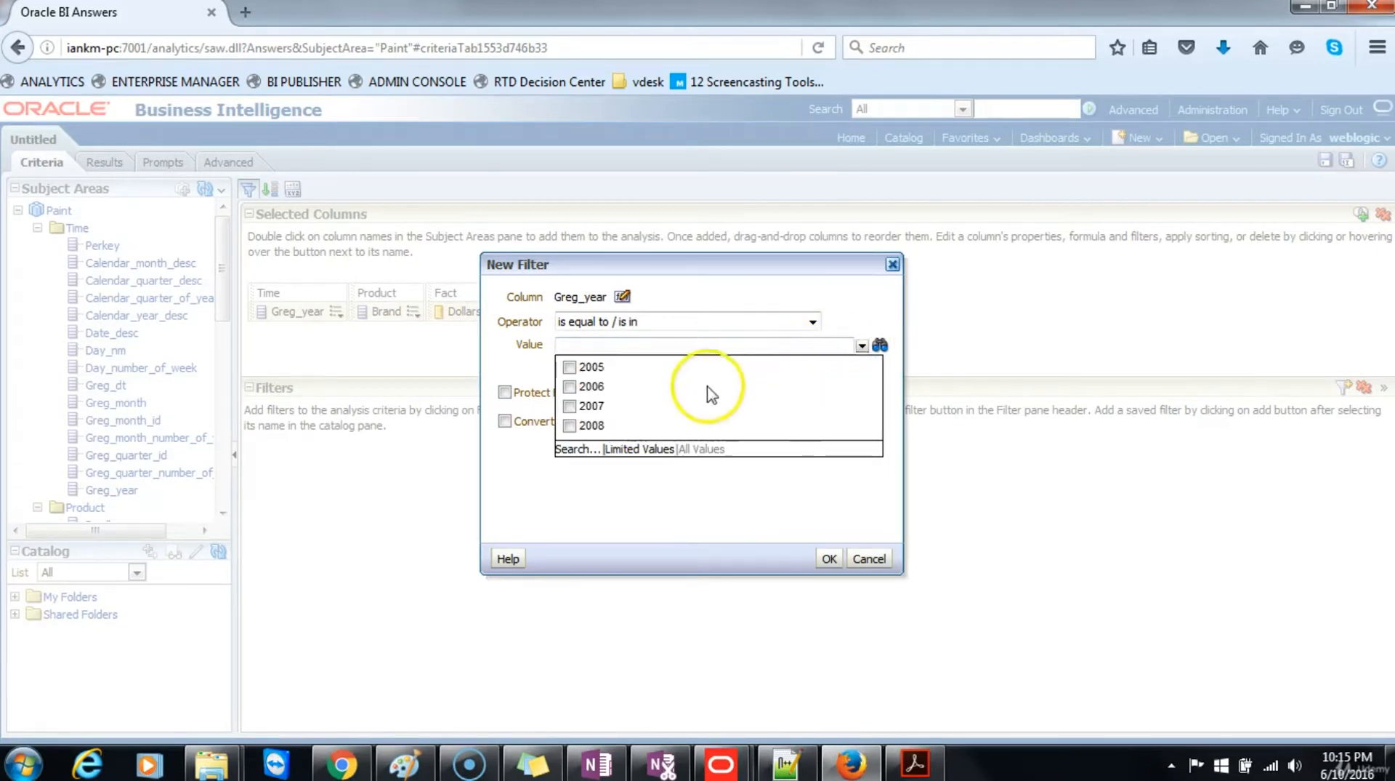
pyautogui.click(569, 406)
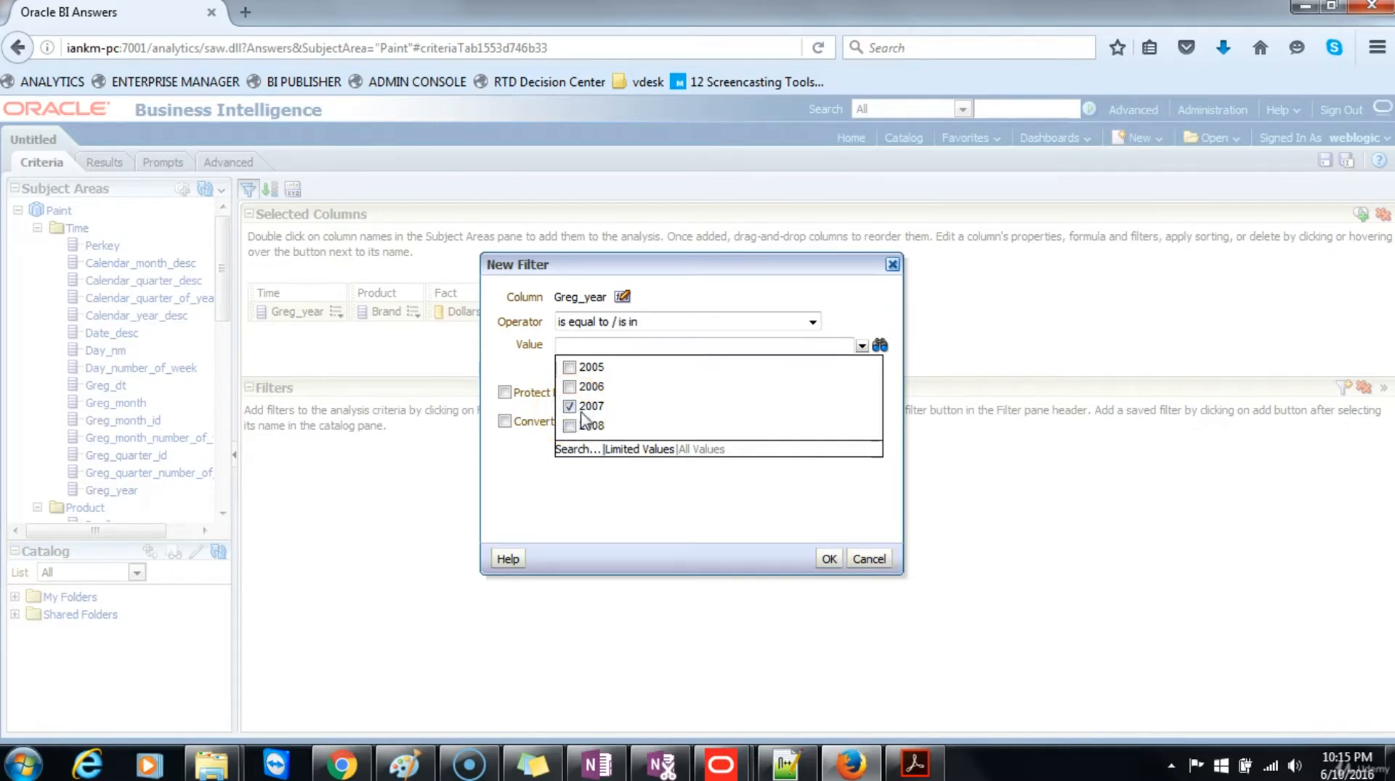
pyautogui.click(828, 558)
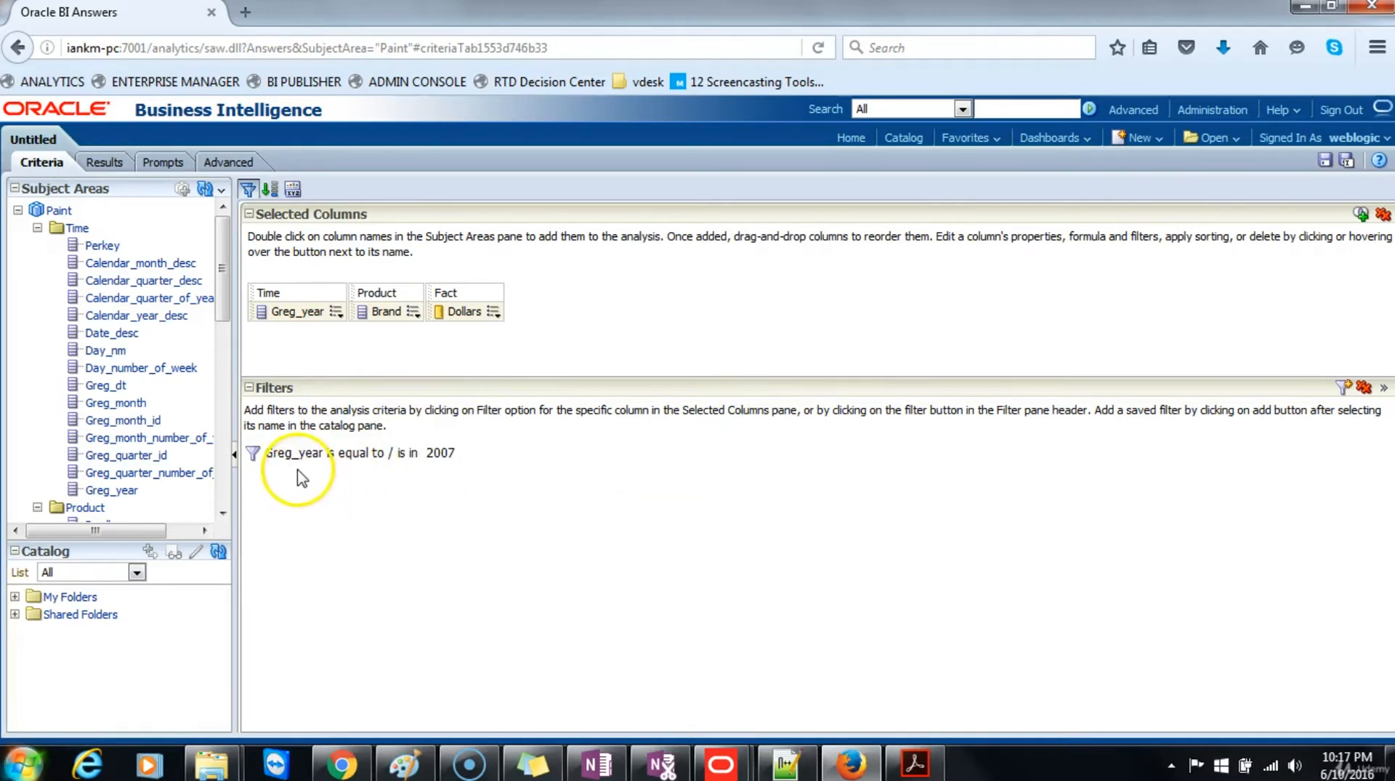
pyautogui.moveTo(436, 465)
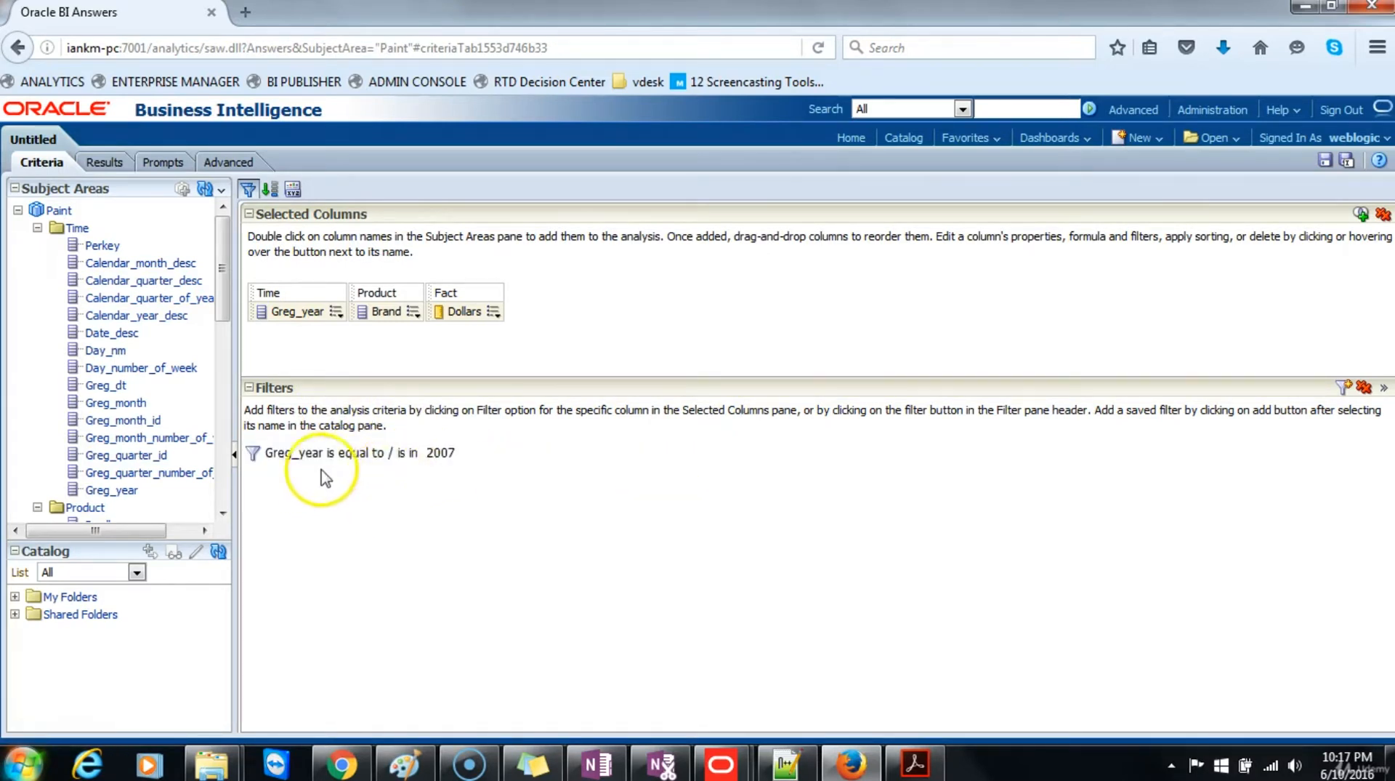
pyautogui.moveTo(276, 456)
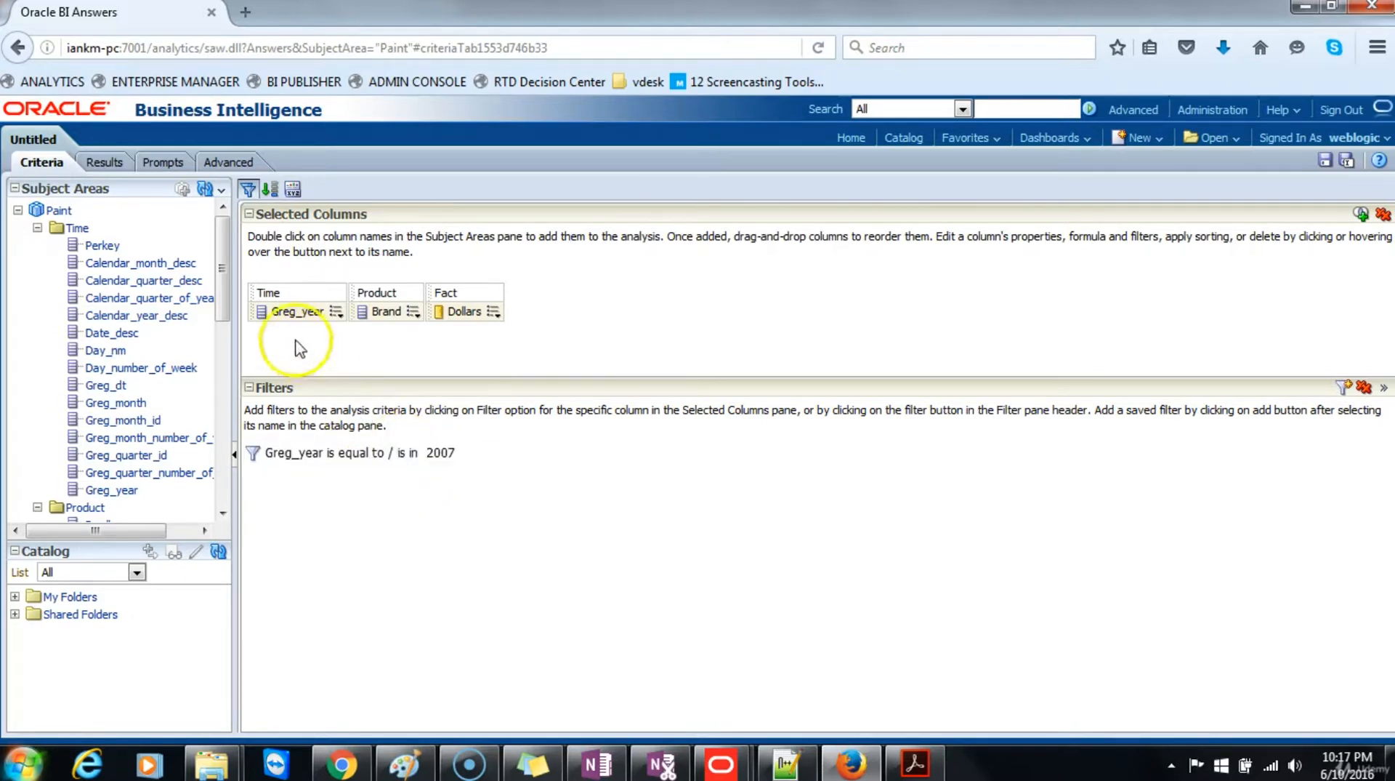
pyautogui.click(110, 163)
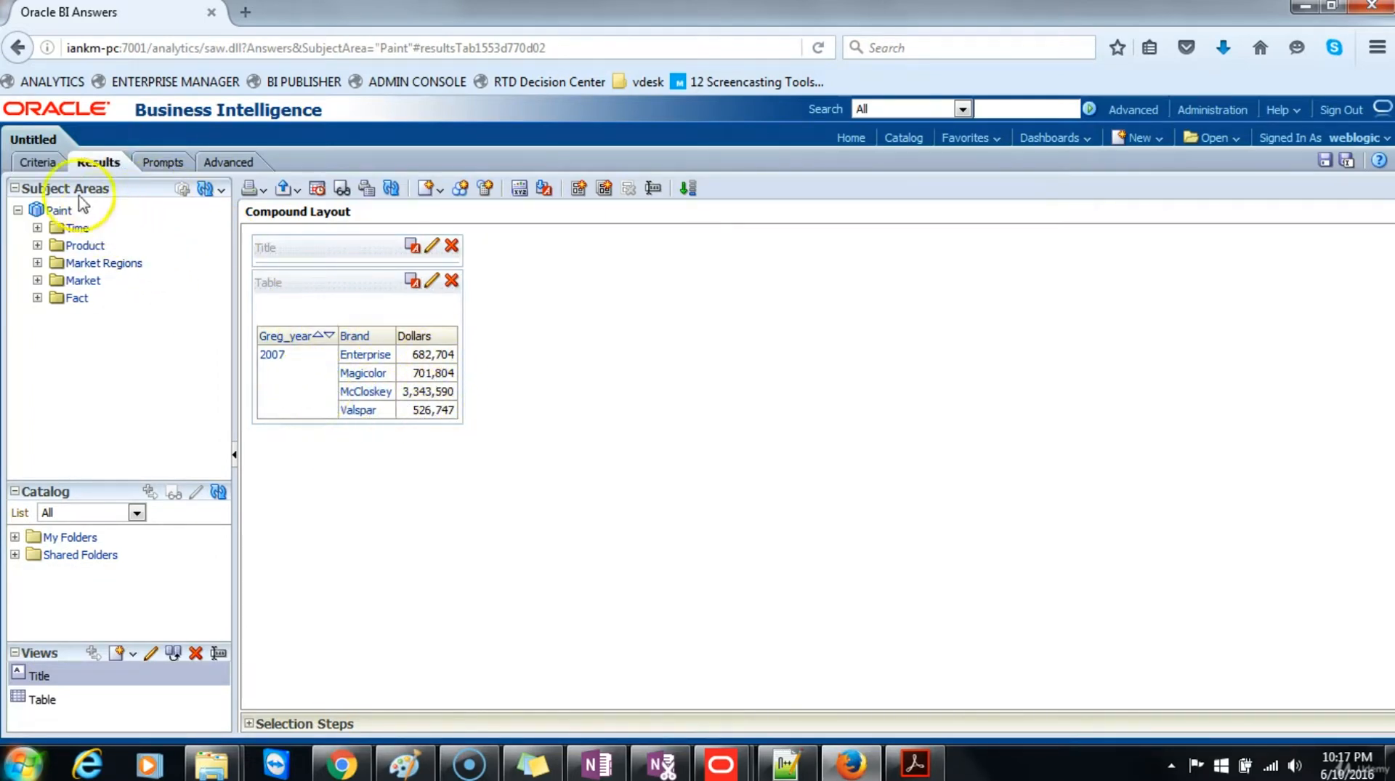
# Step: Add a second criteria filter where Brand is equal to / is in Enterprise and display the results
pyautogui.click(40, 161)
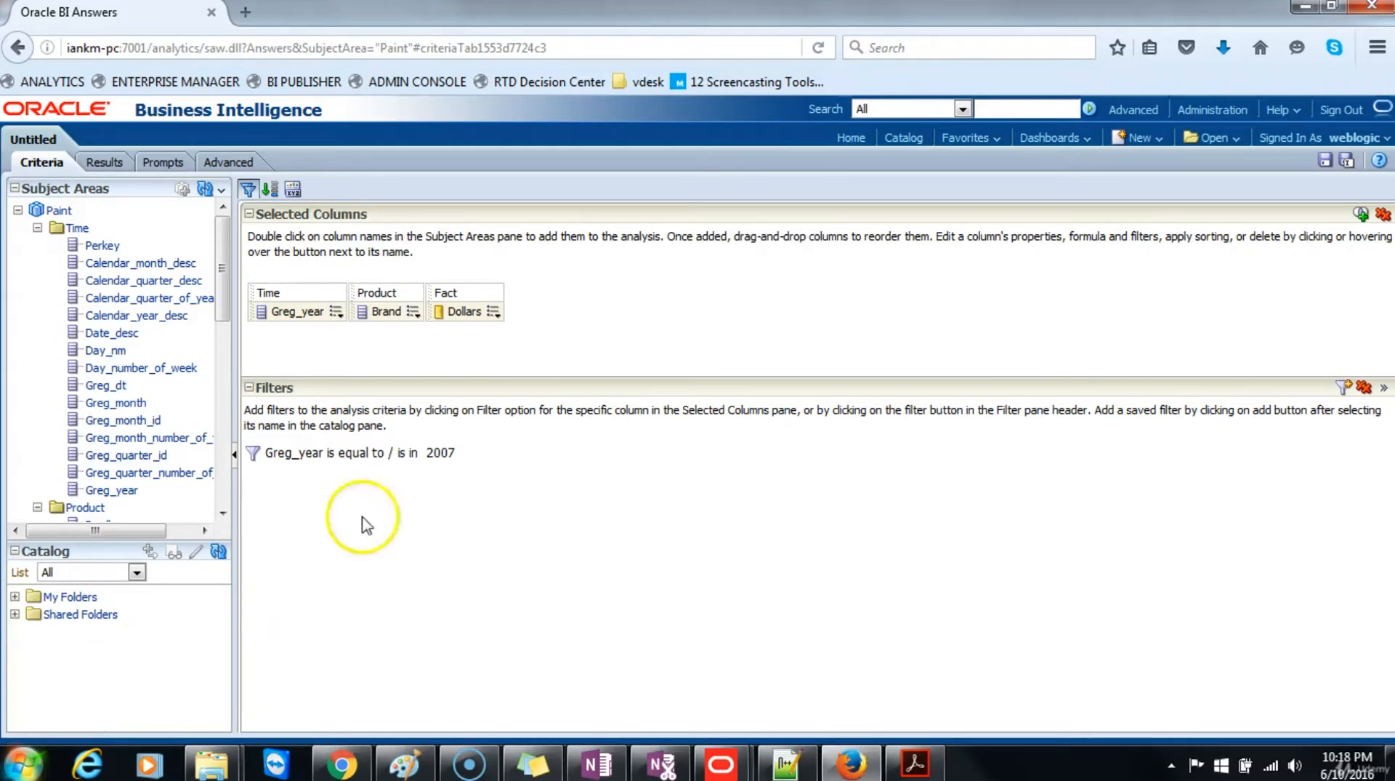
pyautogui.click(415, 313)
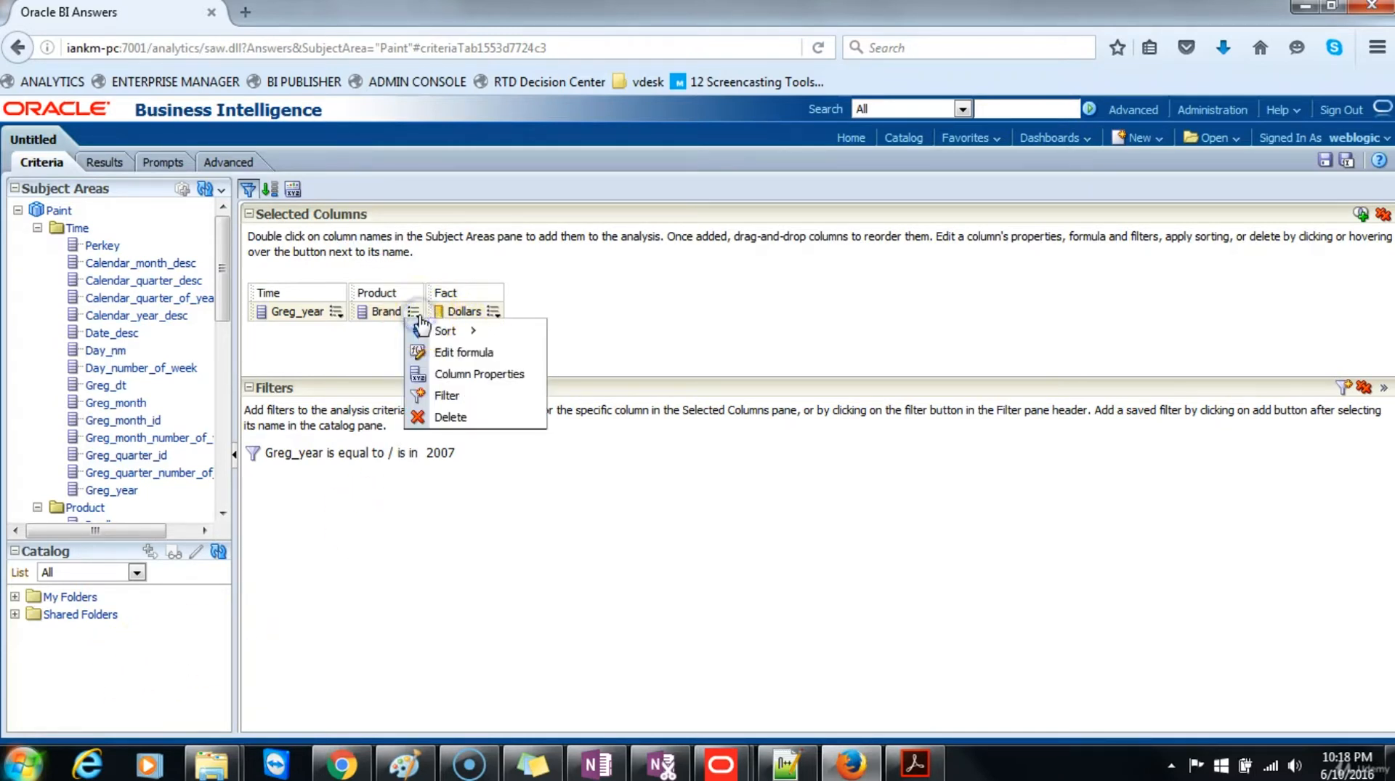
pyautogui.click(456, 396)
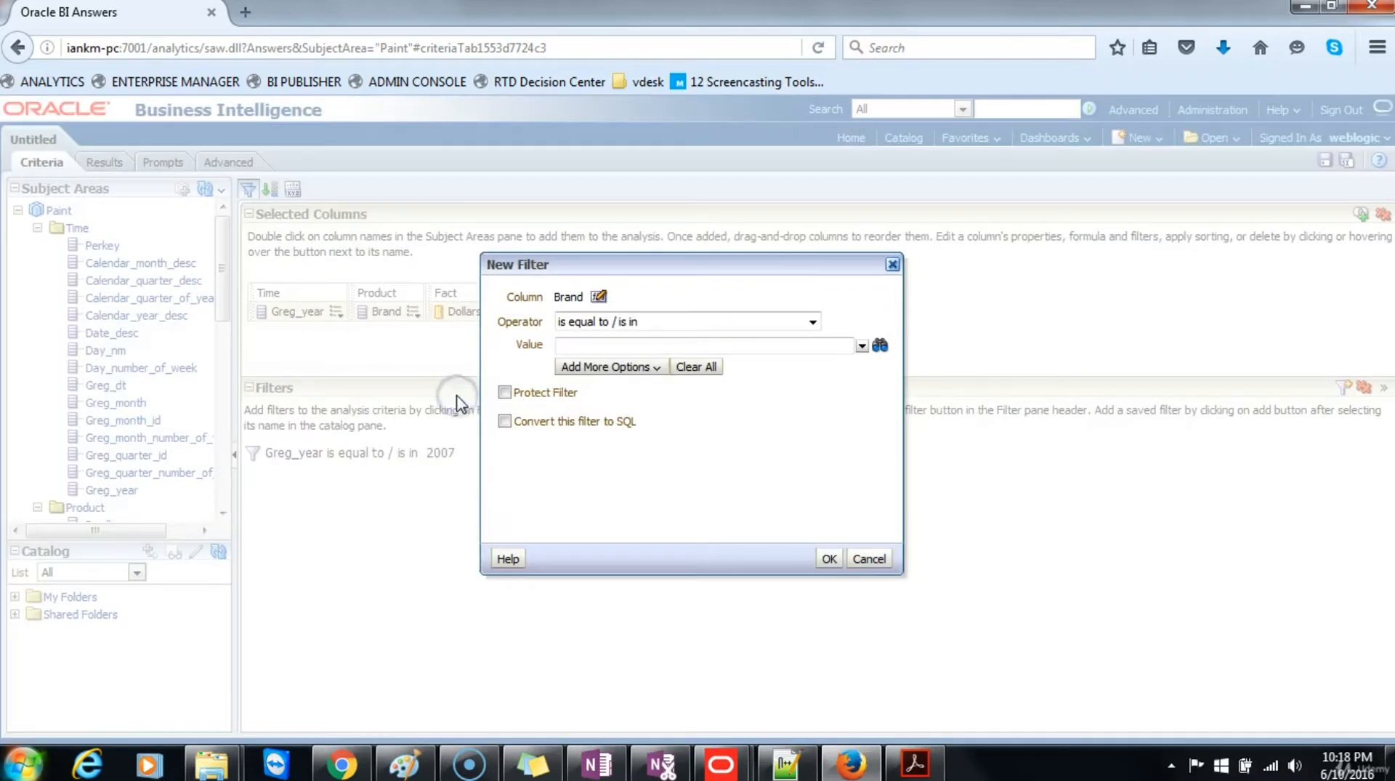
pyautogui.click(862, 347)
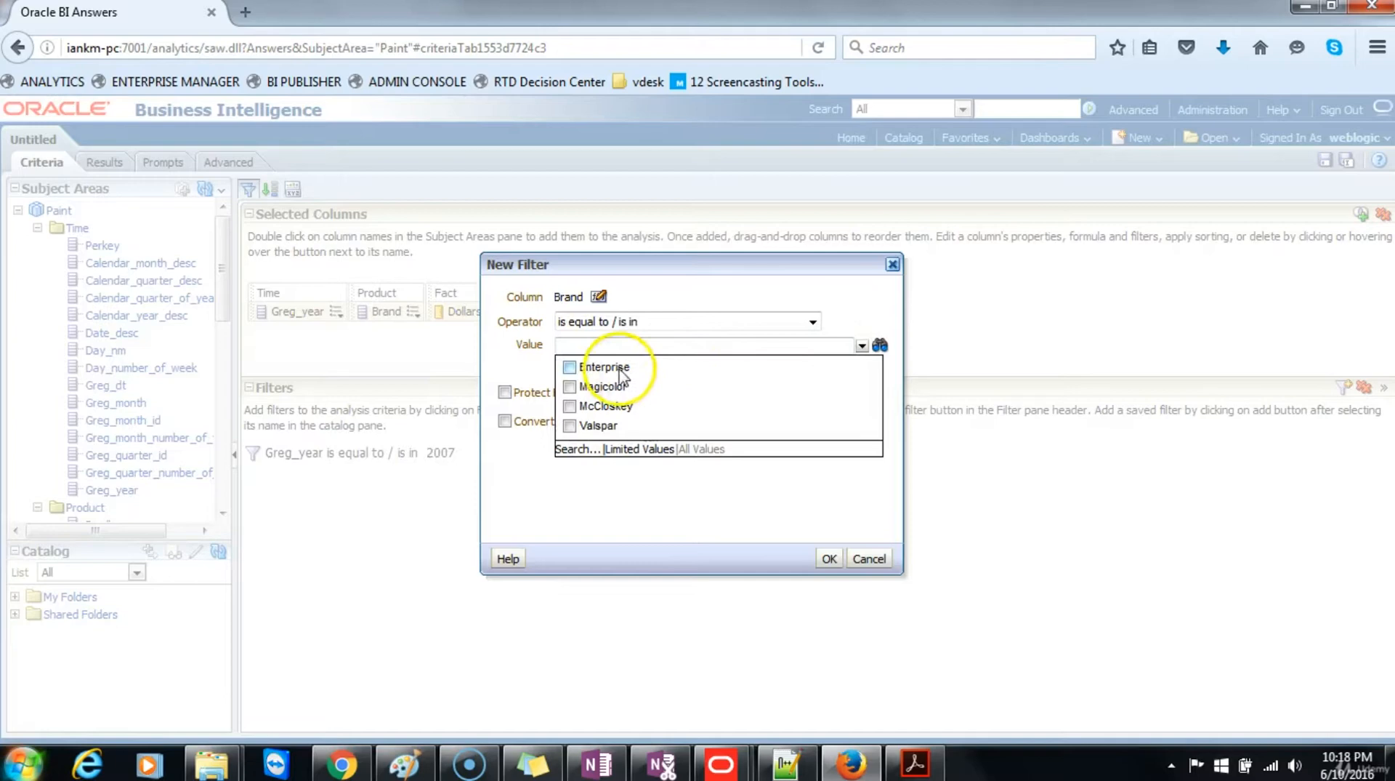
pyautogui.click(569, 367)
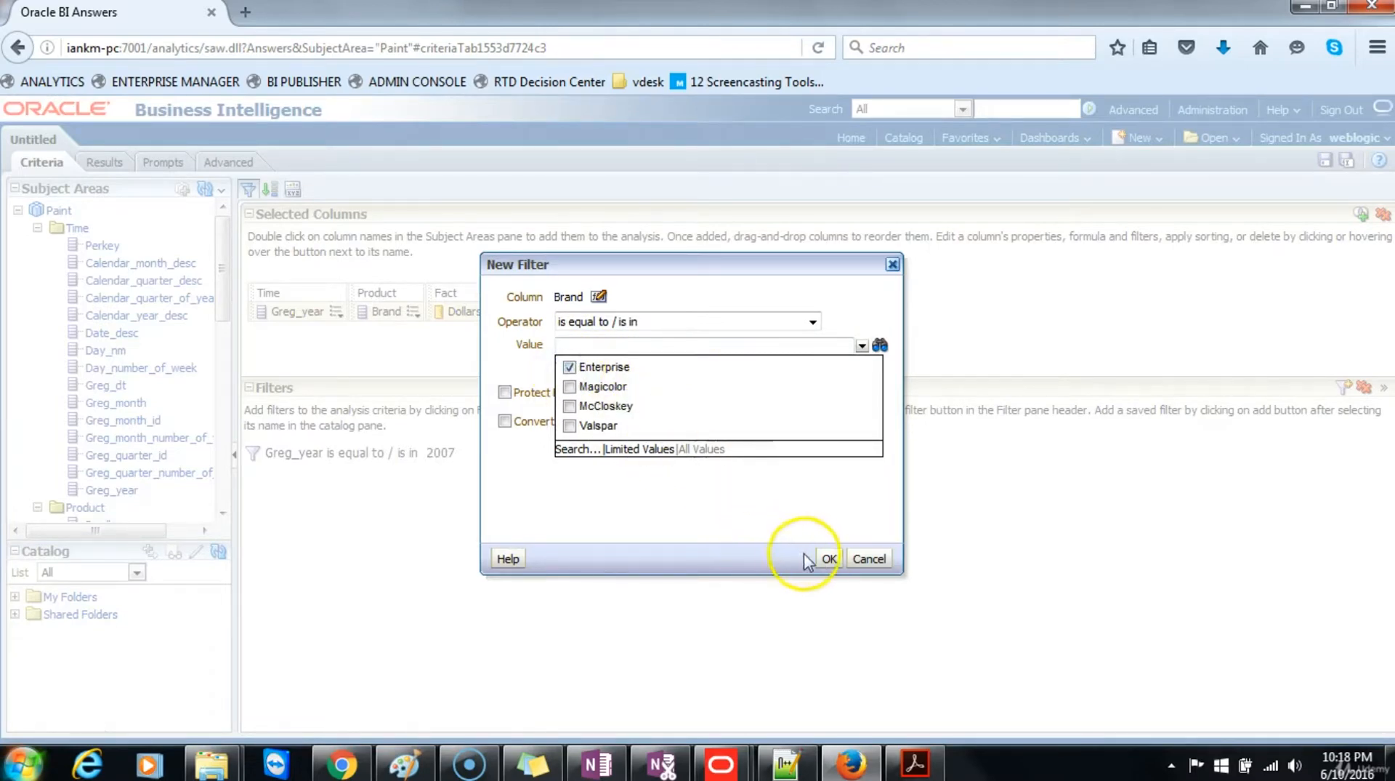
pyautogui.click(829, 558)
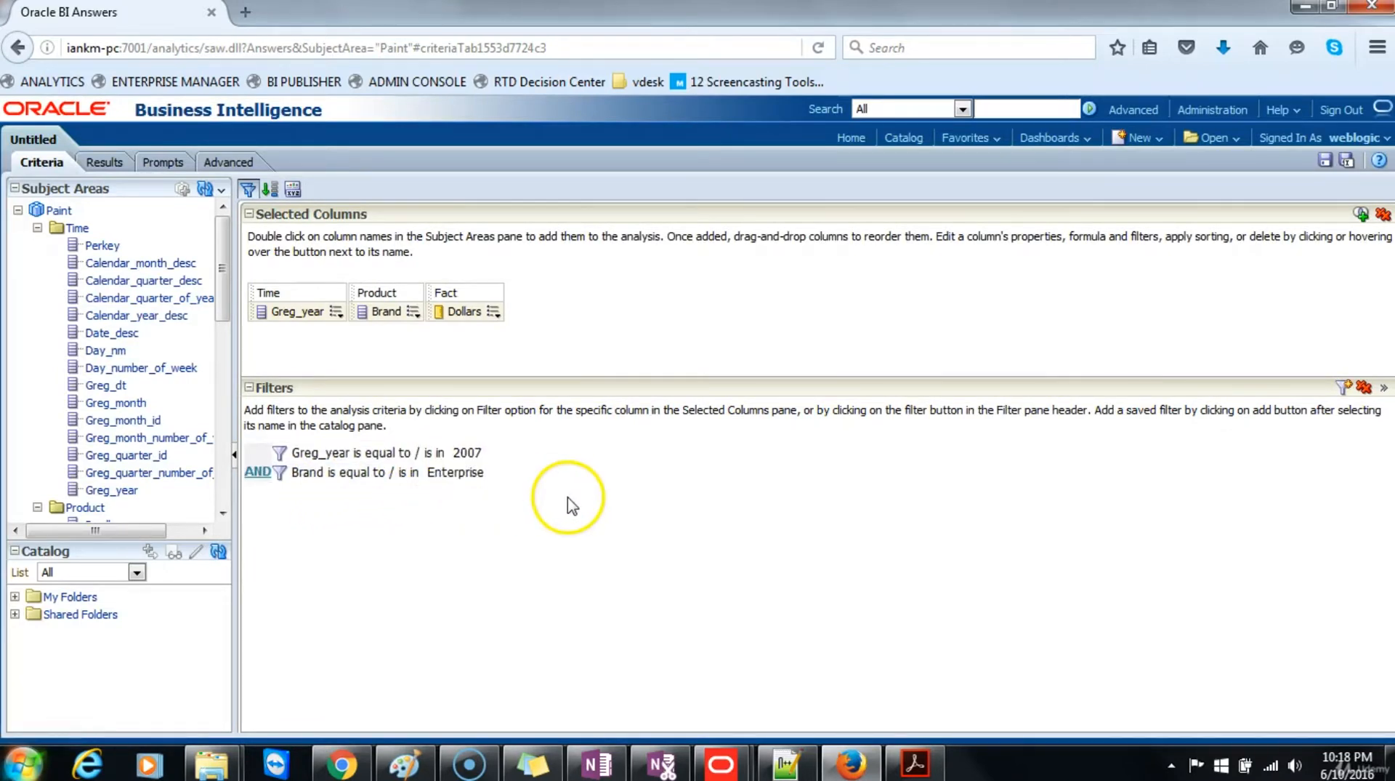
pyautogui.click(104, 162)
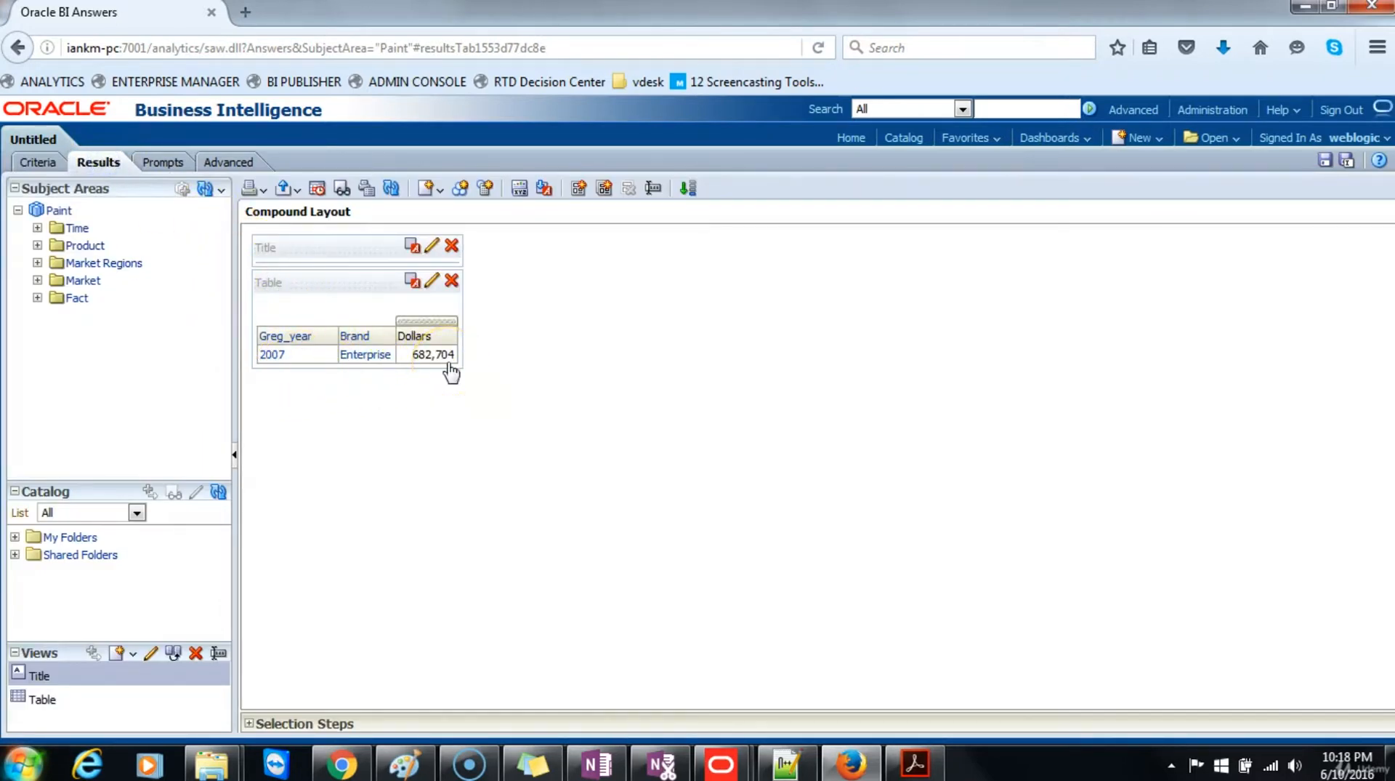
pyautogui.click(281, 362)
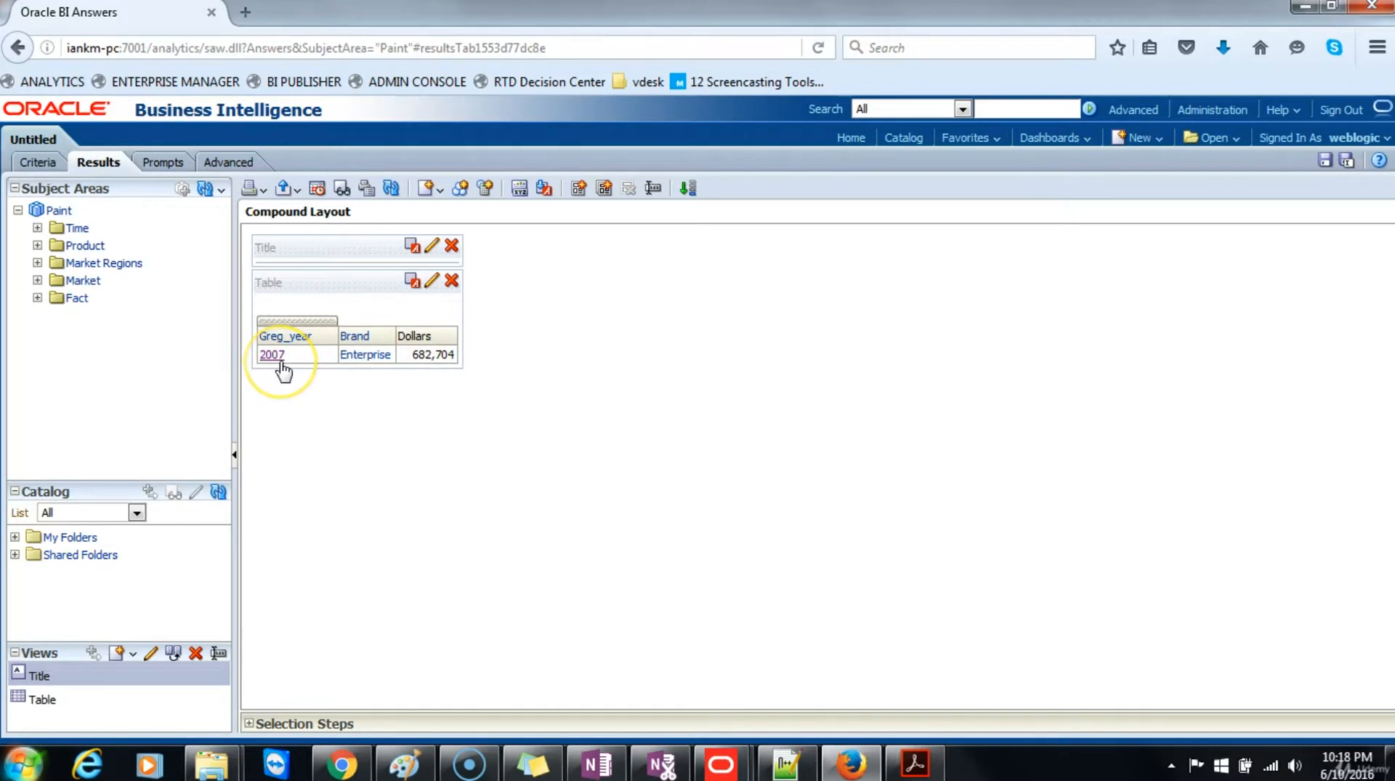
# Step: Start saving the analysis filters and choose /My Folders/Paint Reports as the save location
pyautogui.click(42, 163)
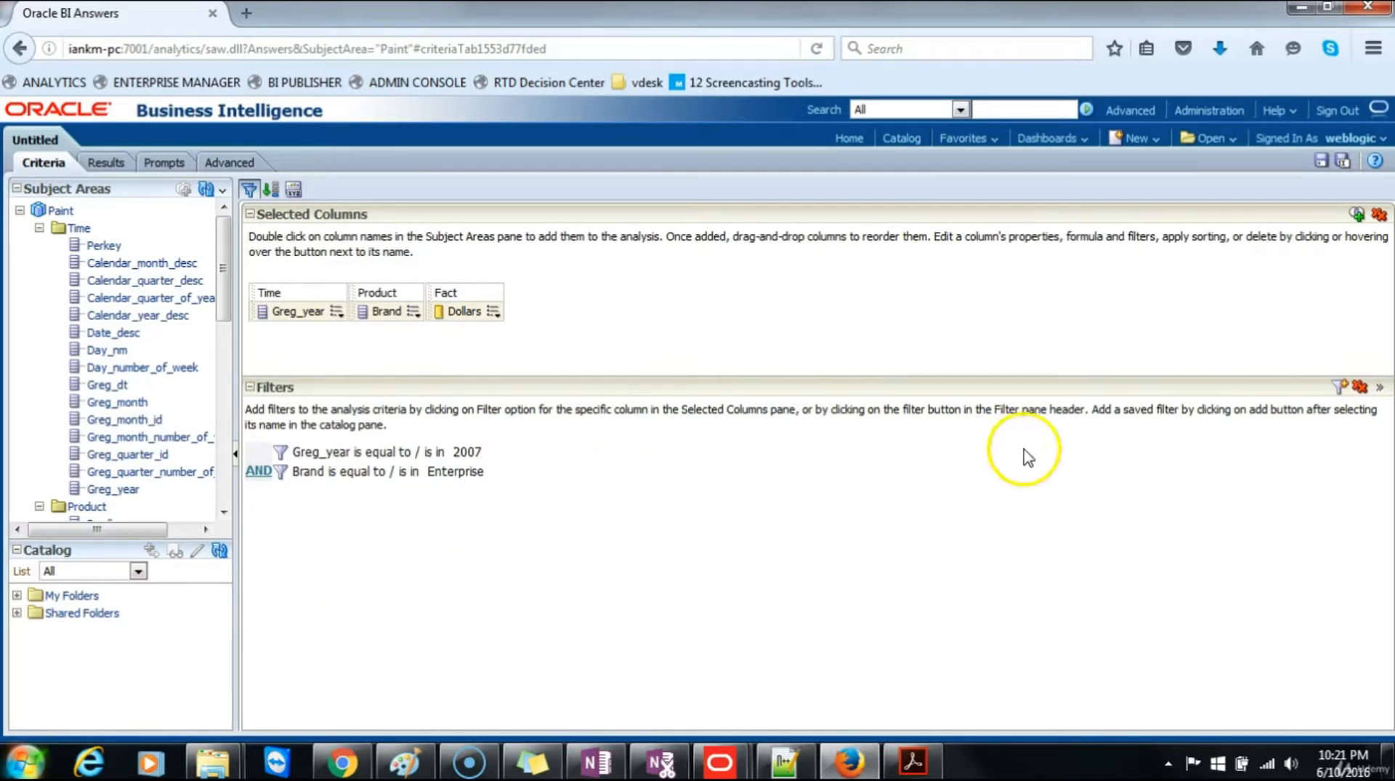
pyautogui.click(1381, 396)
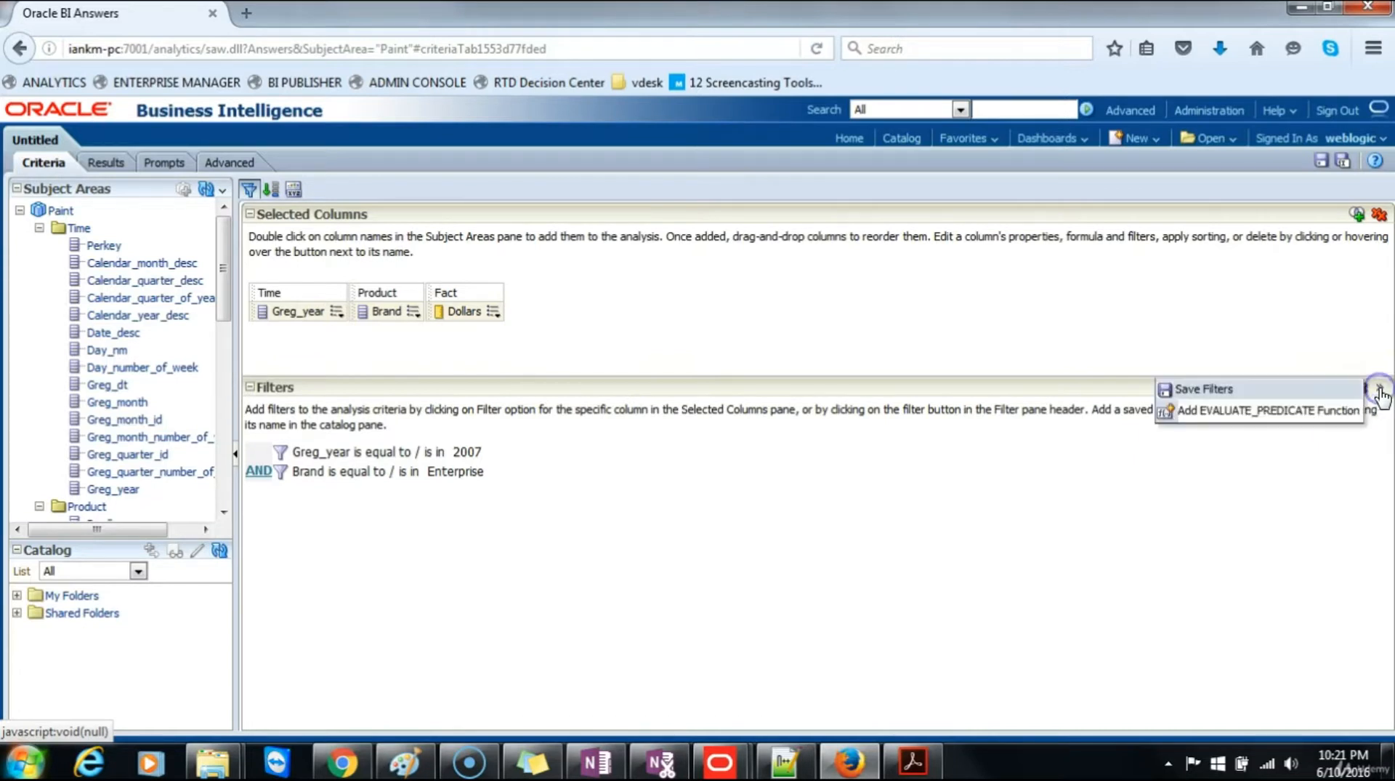
pyautogui.click(1210, 393)
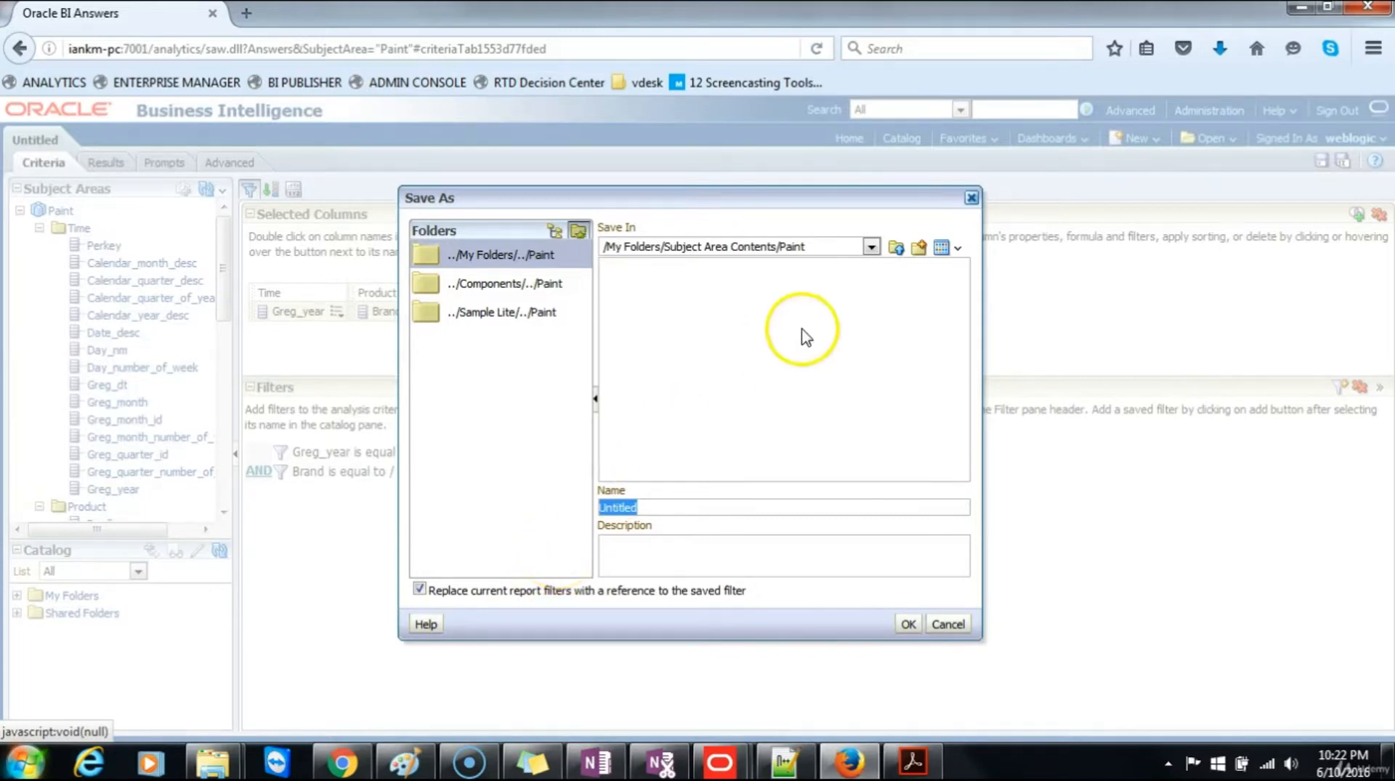
pyautogui.click(871, 247)
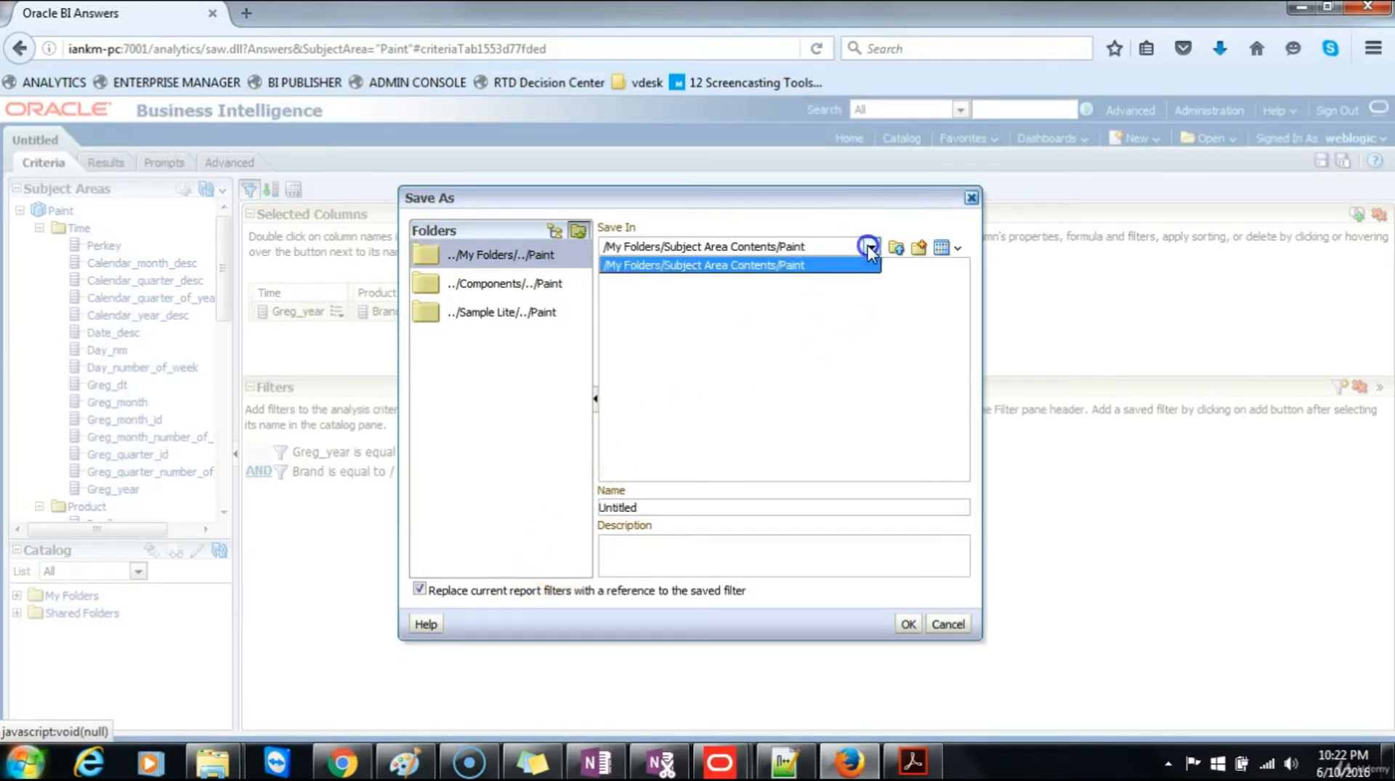
pyautogui.click(707, 264)
pyautogui.click(900, 247)
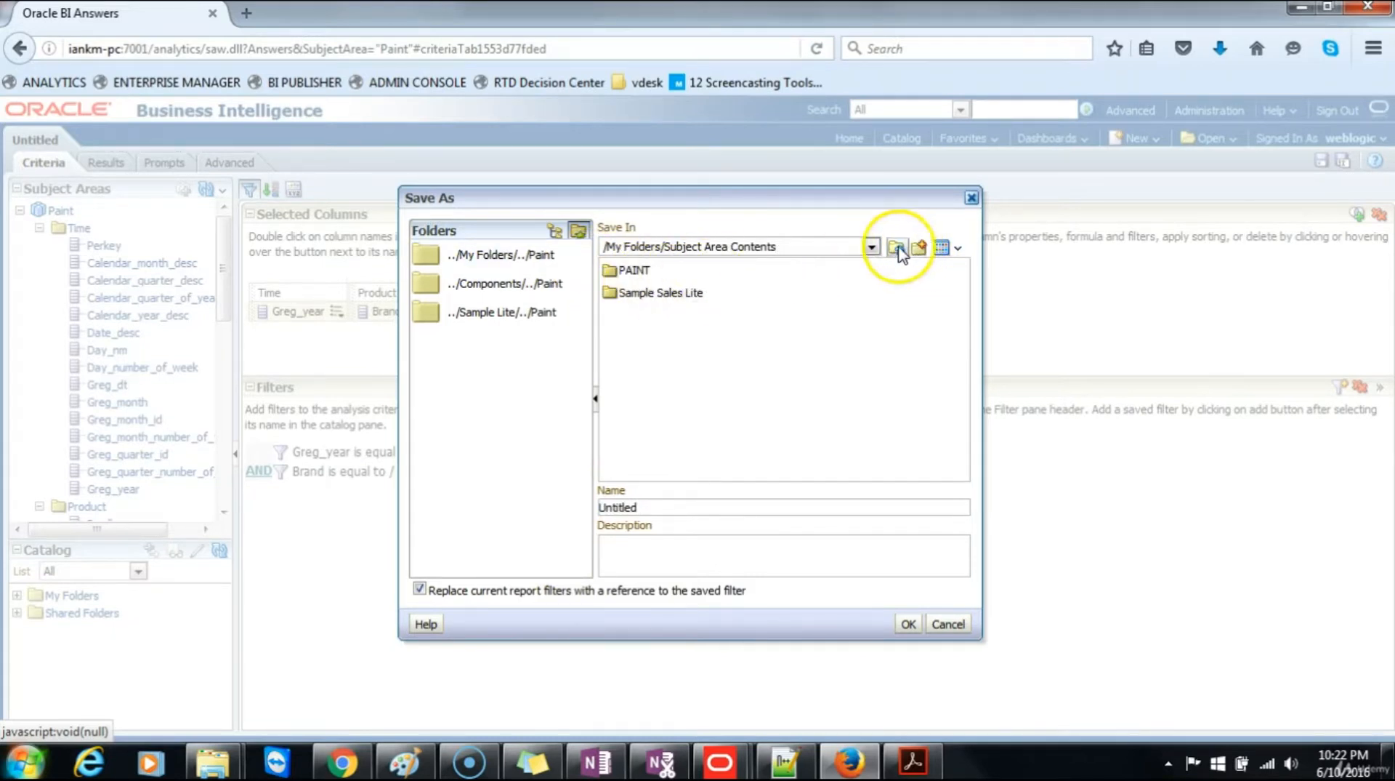
pyautogui.click(897, 248)
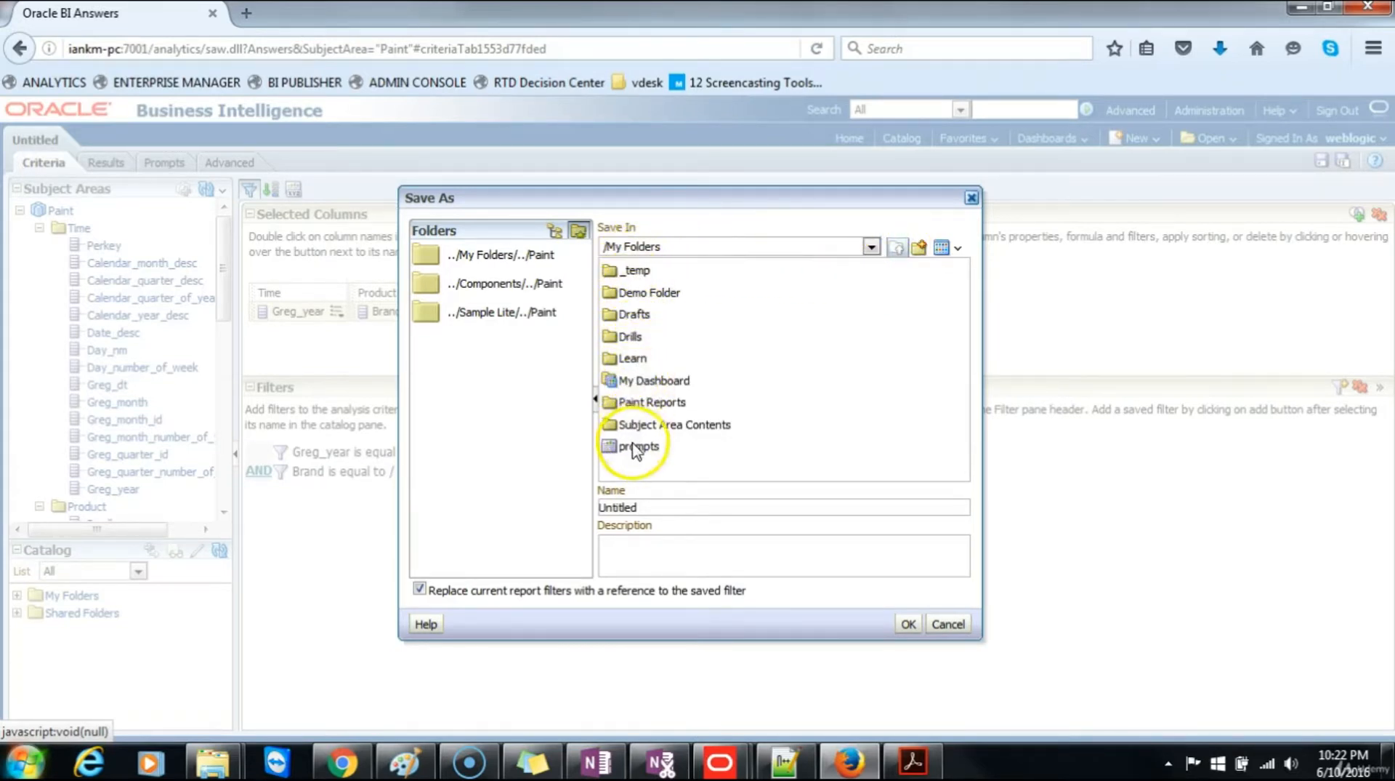
pyautogui.doubleClick(639, 402)
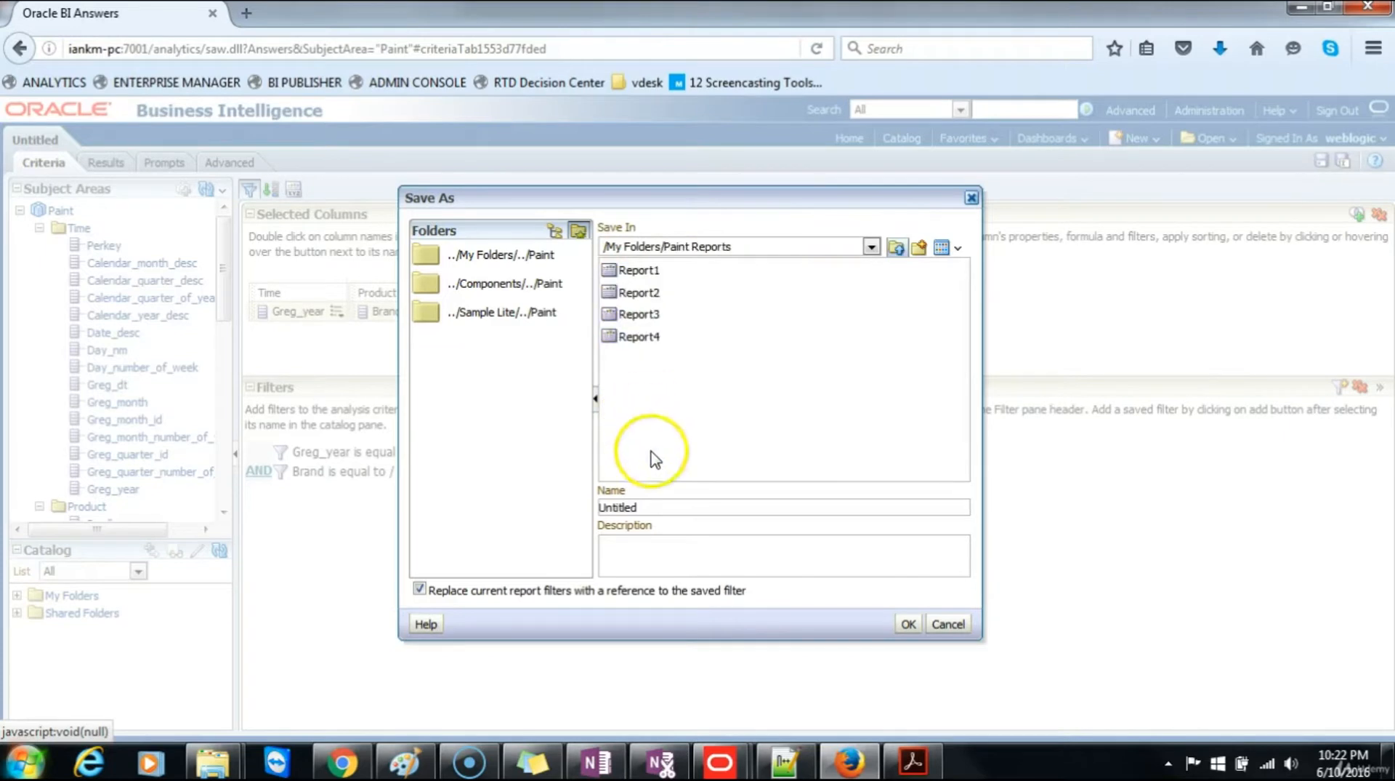
# Step: Name the saved filter "Filter-2007 Enterprise" and save it in the selected folder, keeping the reference replacement option
pyautogui.doubleClick(639, 507)
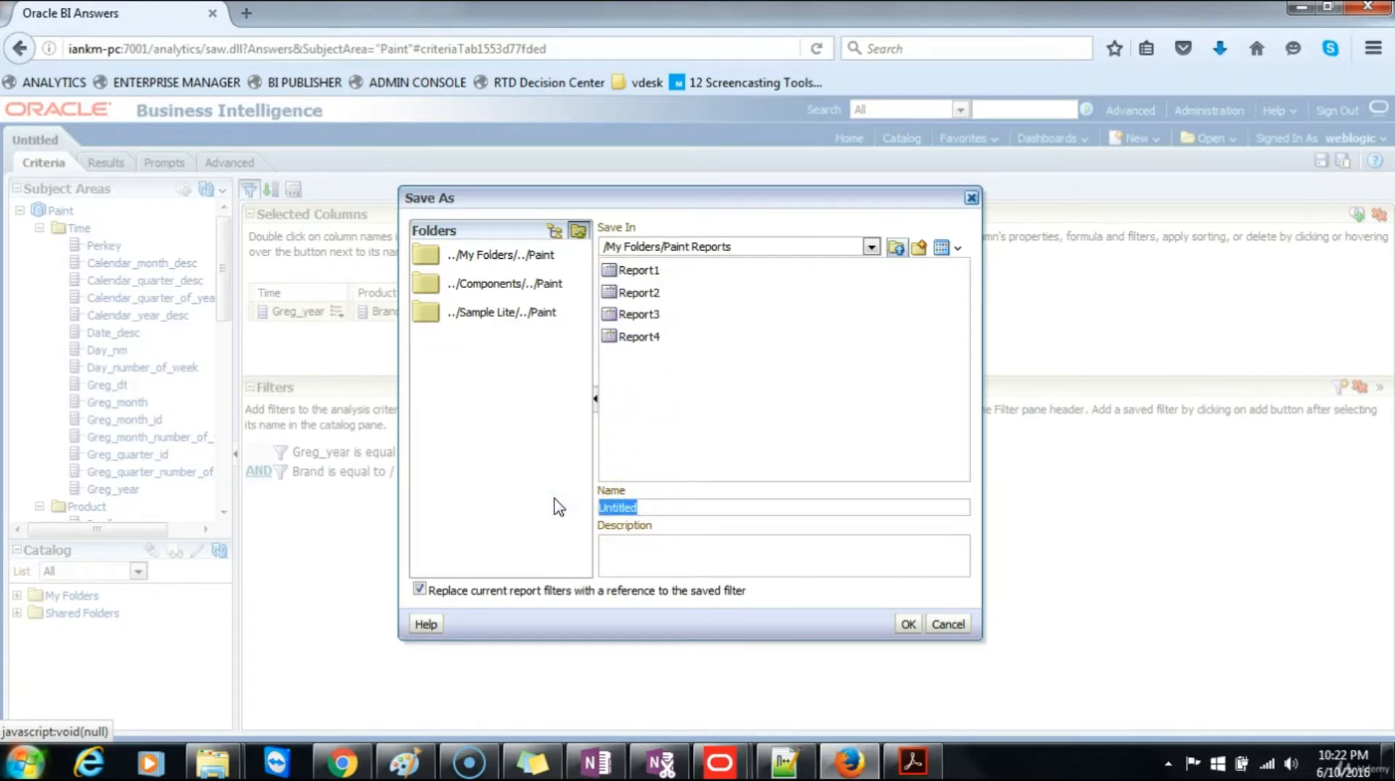
pyautogui.write('Filter-2007 Enterpris')
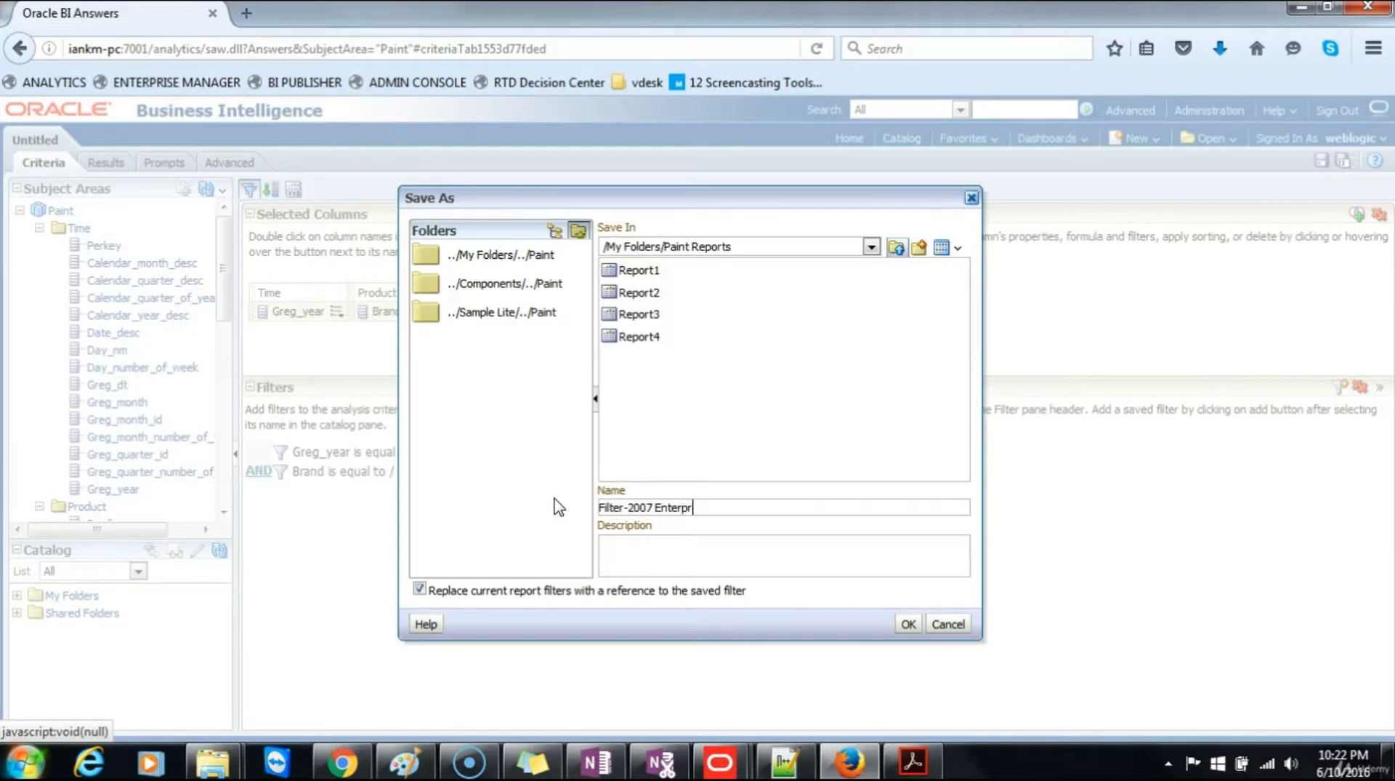
pyautogui.click(906, 624)
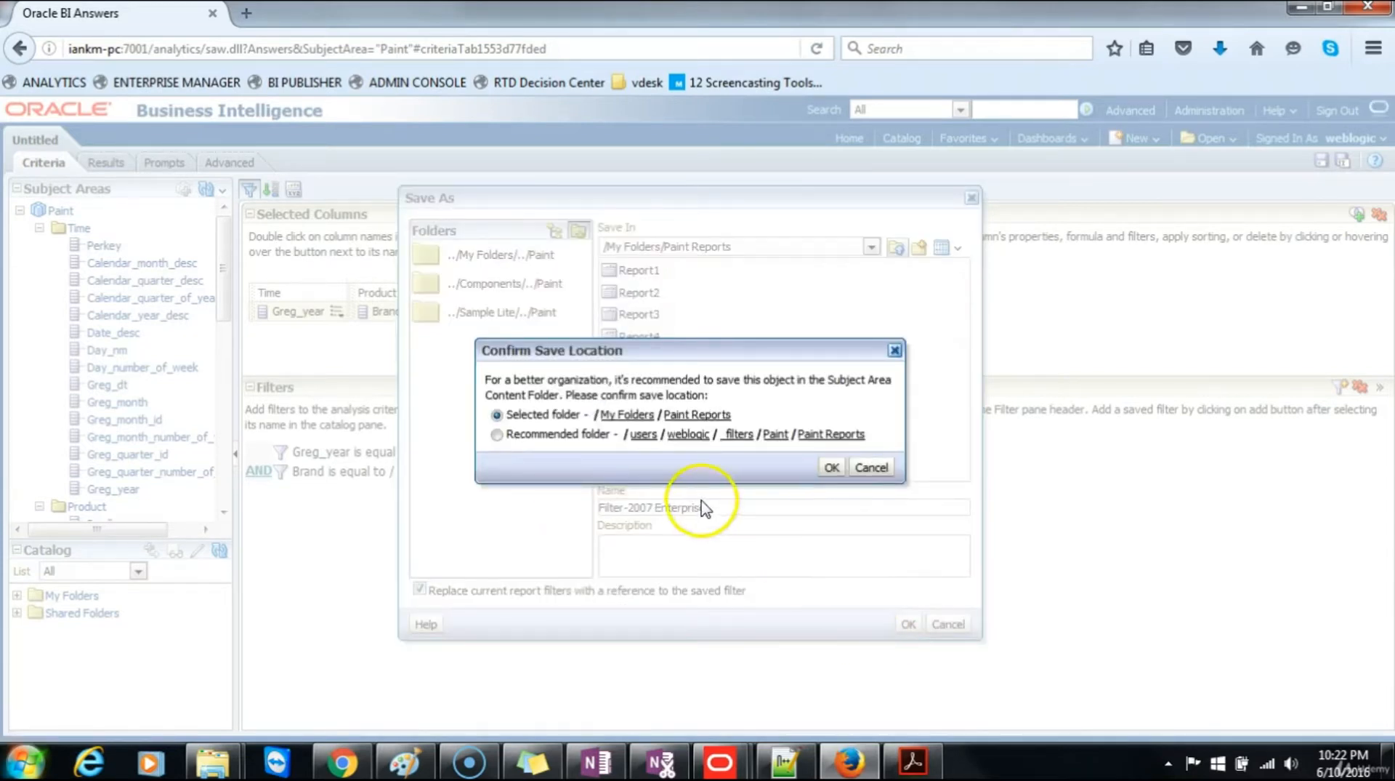
pyautogui.click(827, 469)
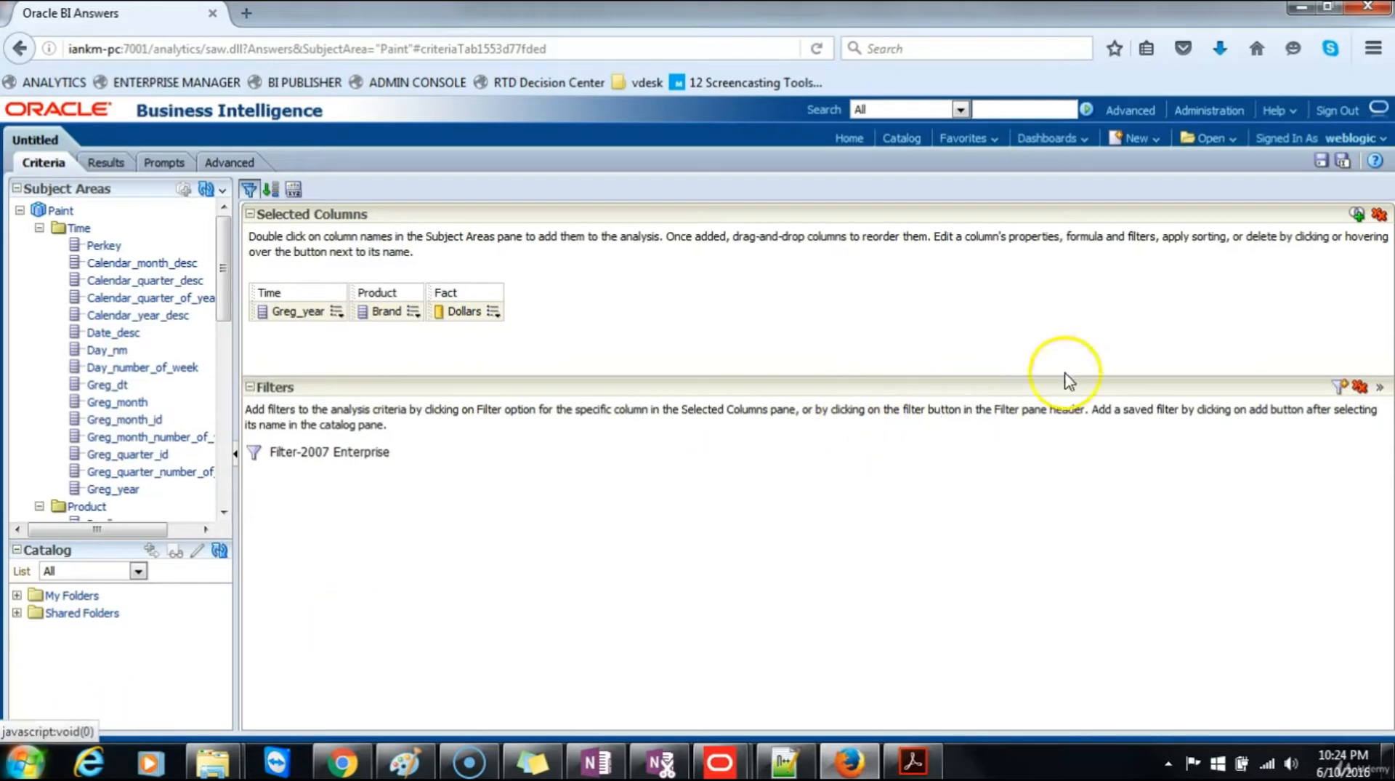
# Step: Save the analysis in /My Folders/Paint Reports as Report5 with the description "Report with 2007 Enterprise Filter"
pyautogui.click(1341, 161)
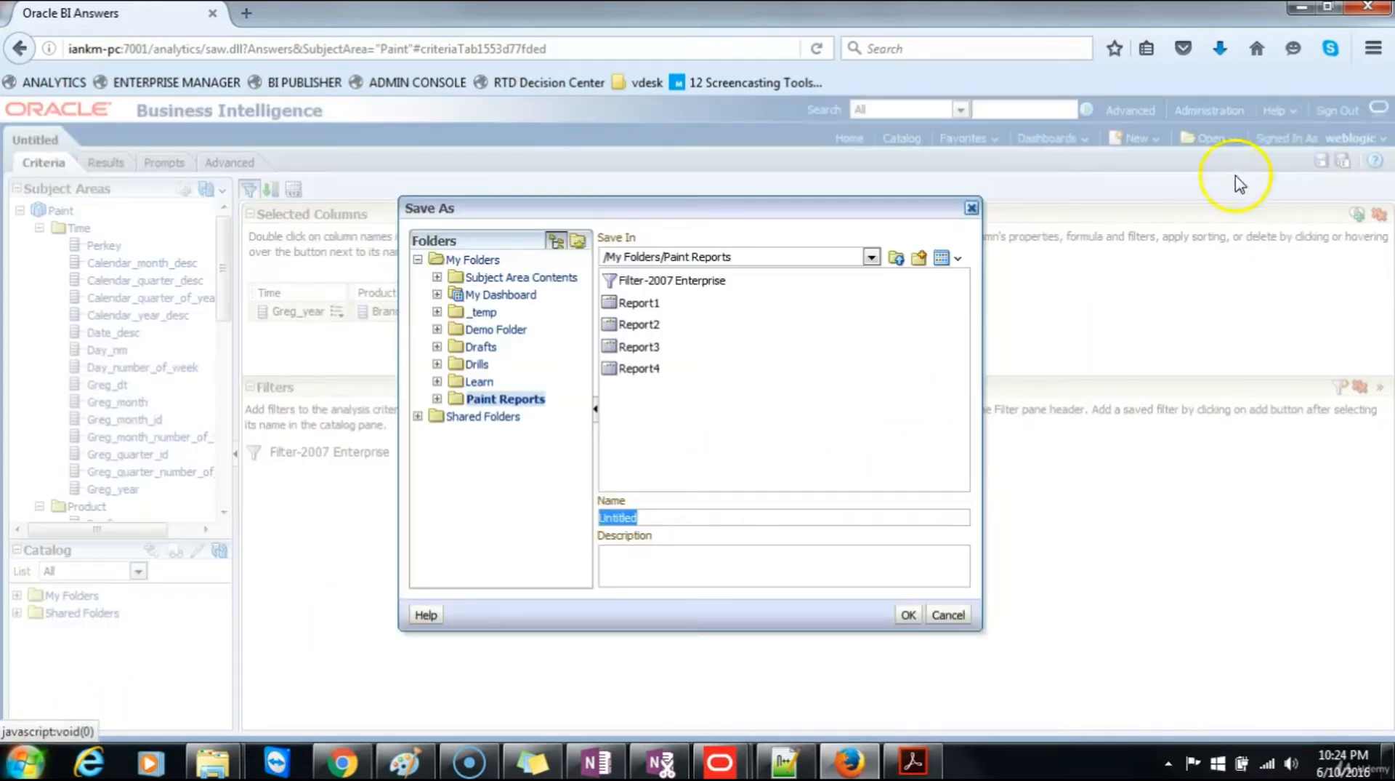
pyautogui.click(644, 370)
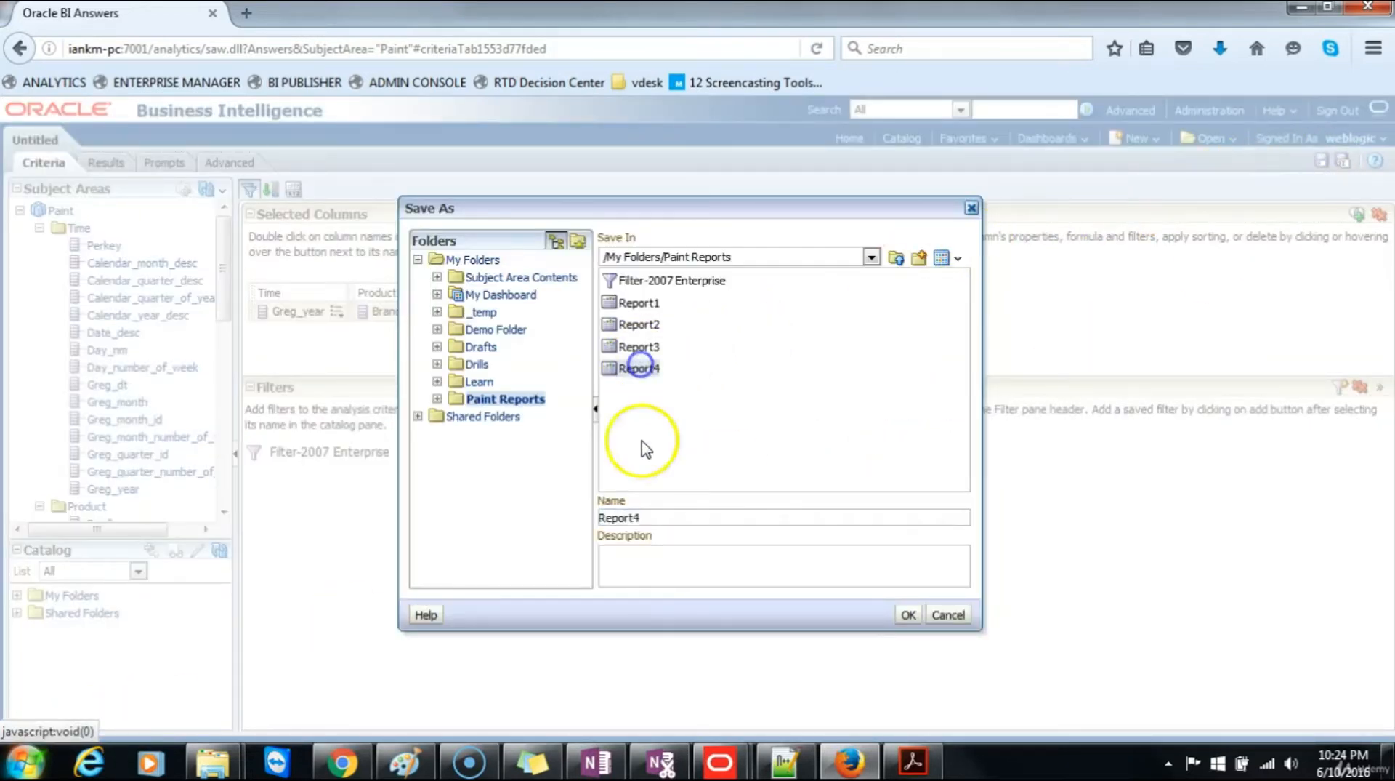
pyautogui.click(652, 517)
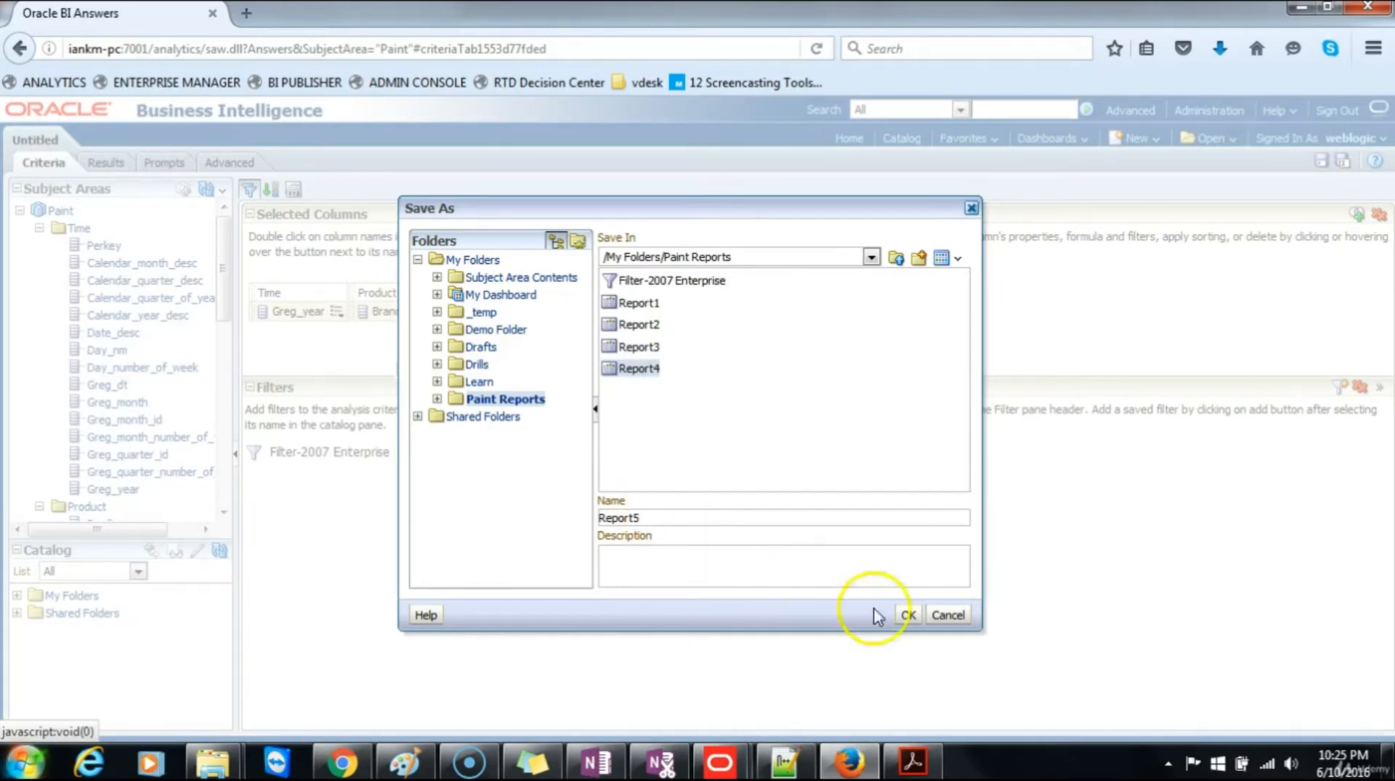
pyautogui.click(734, 560)
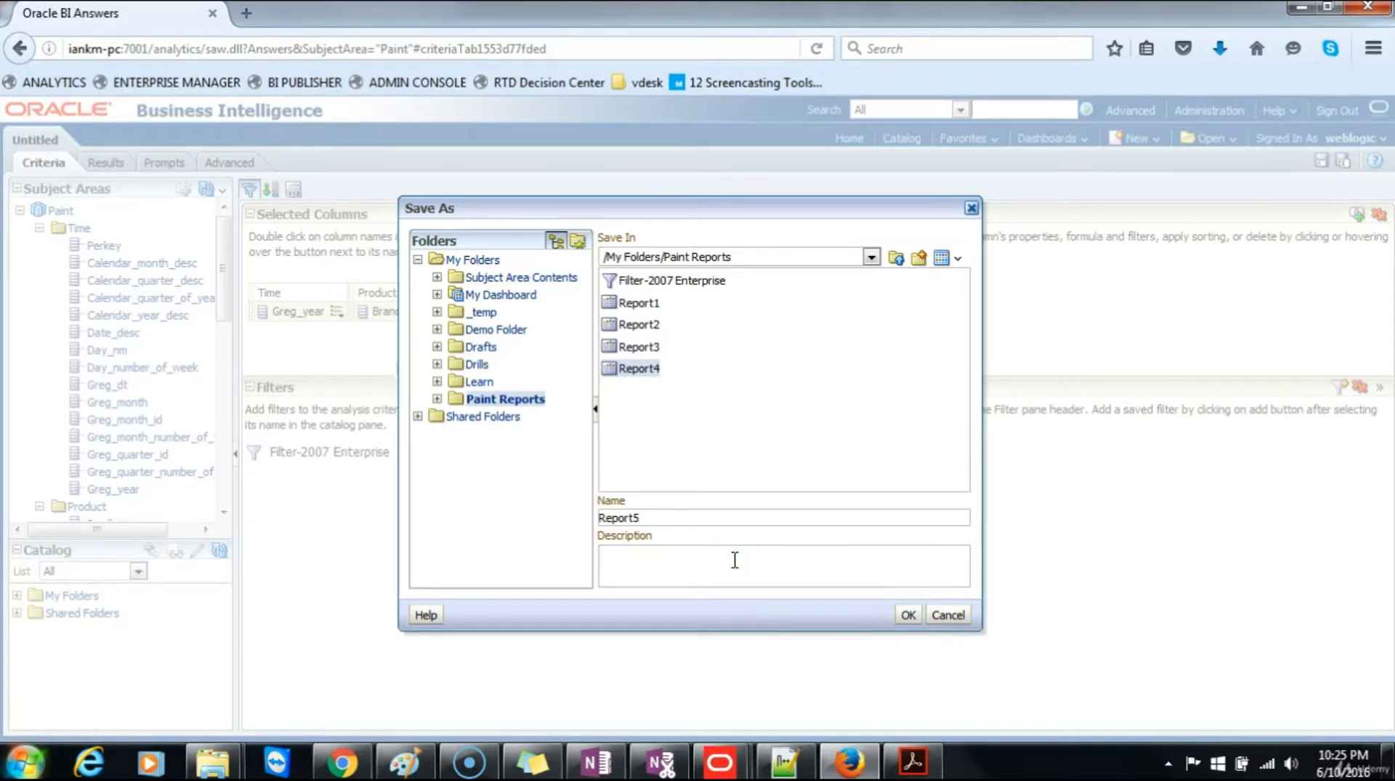
pyautogui.write('Report with 2007 Enterprise Fi')
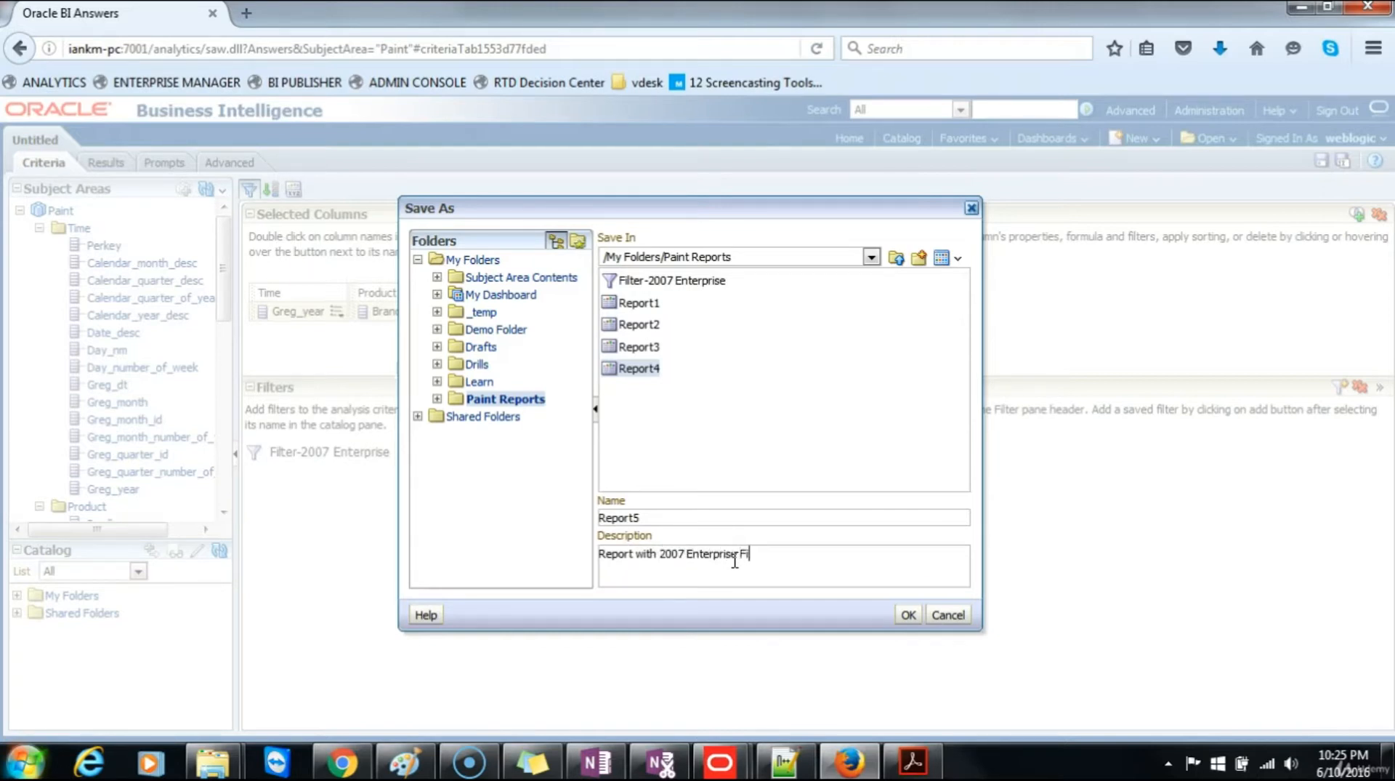
pyautogui.write('lter')
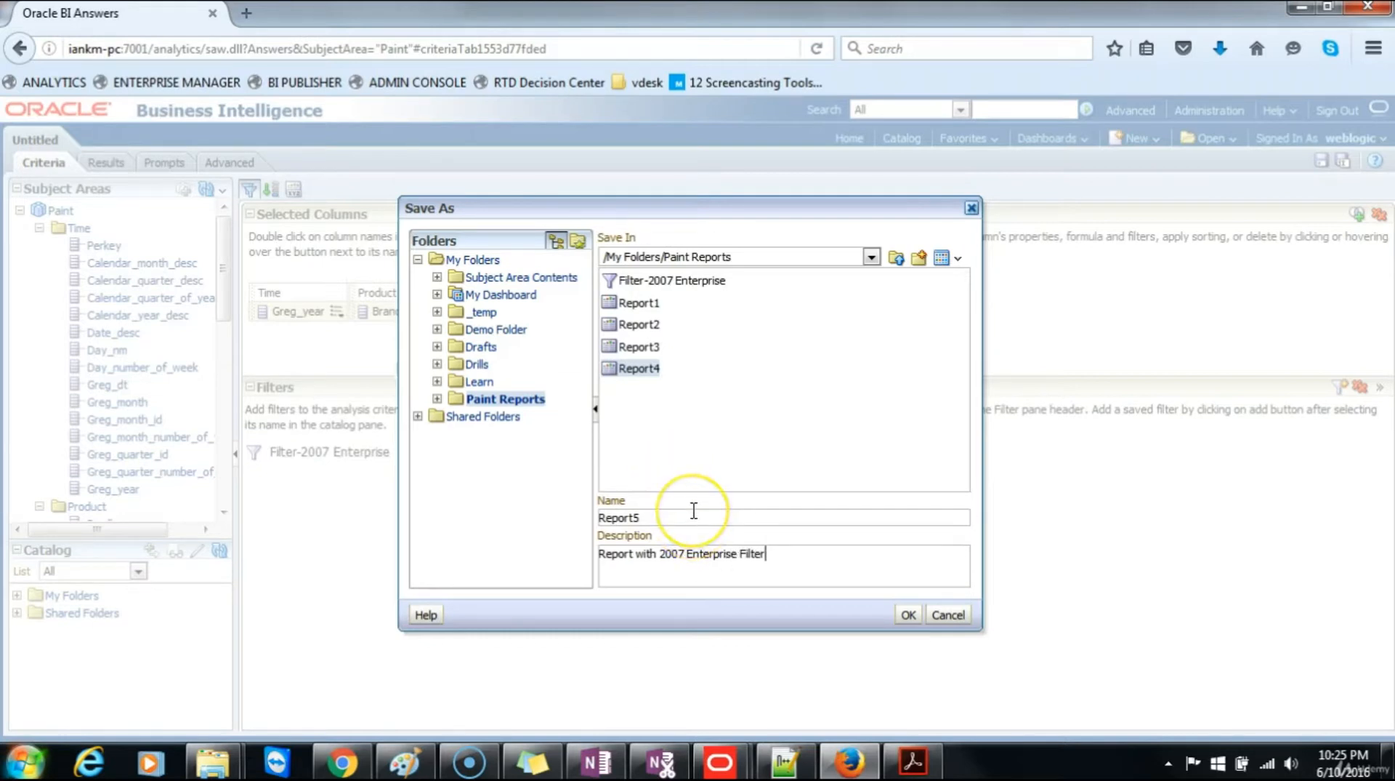
pyautogui.click(908, 614)
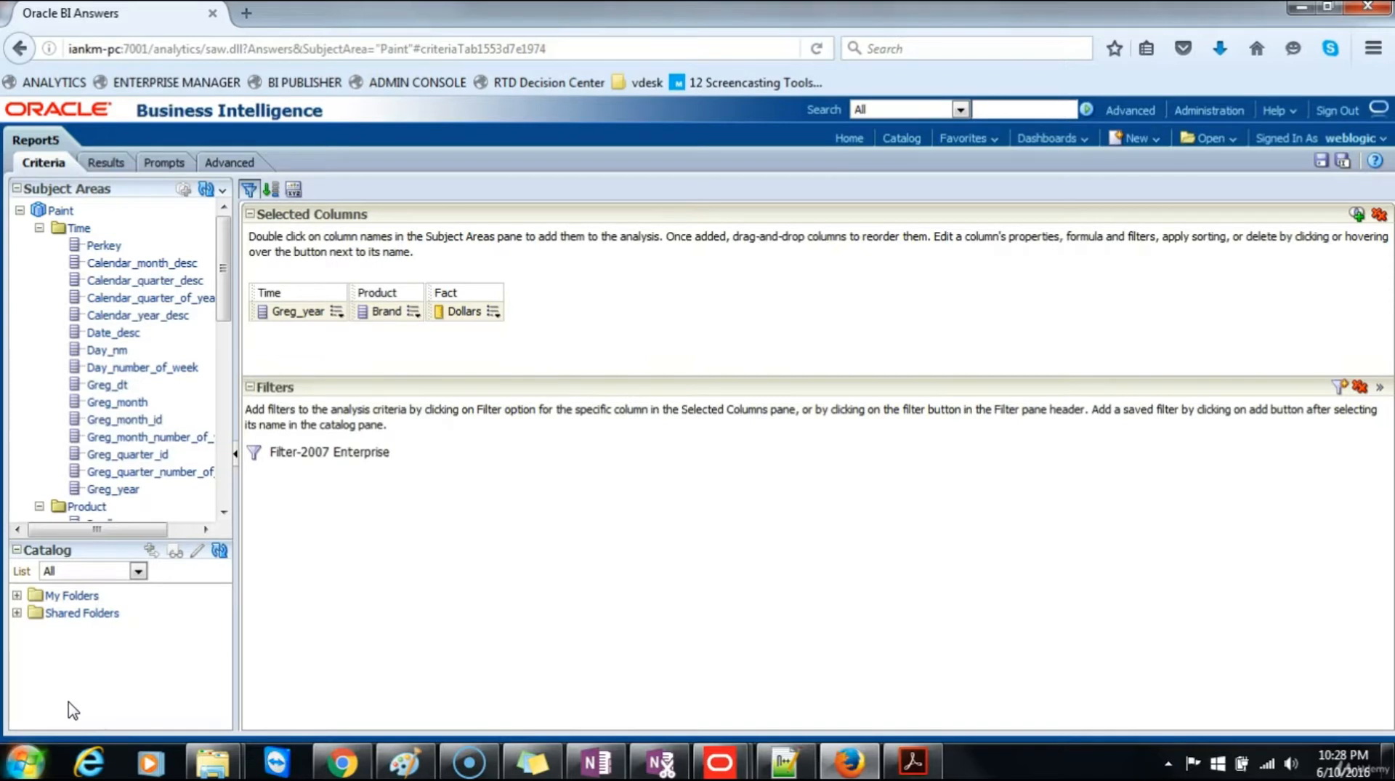
# Step: Remove all filters from the analysis and clear the existing formula of the Dollars column
pyautogui.click(1360, 386)
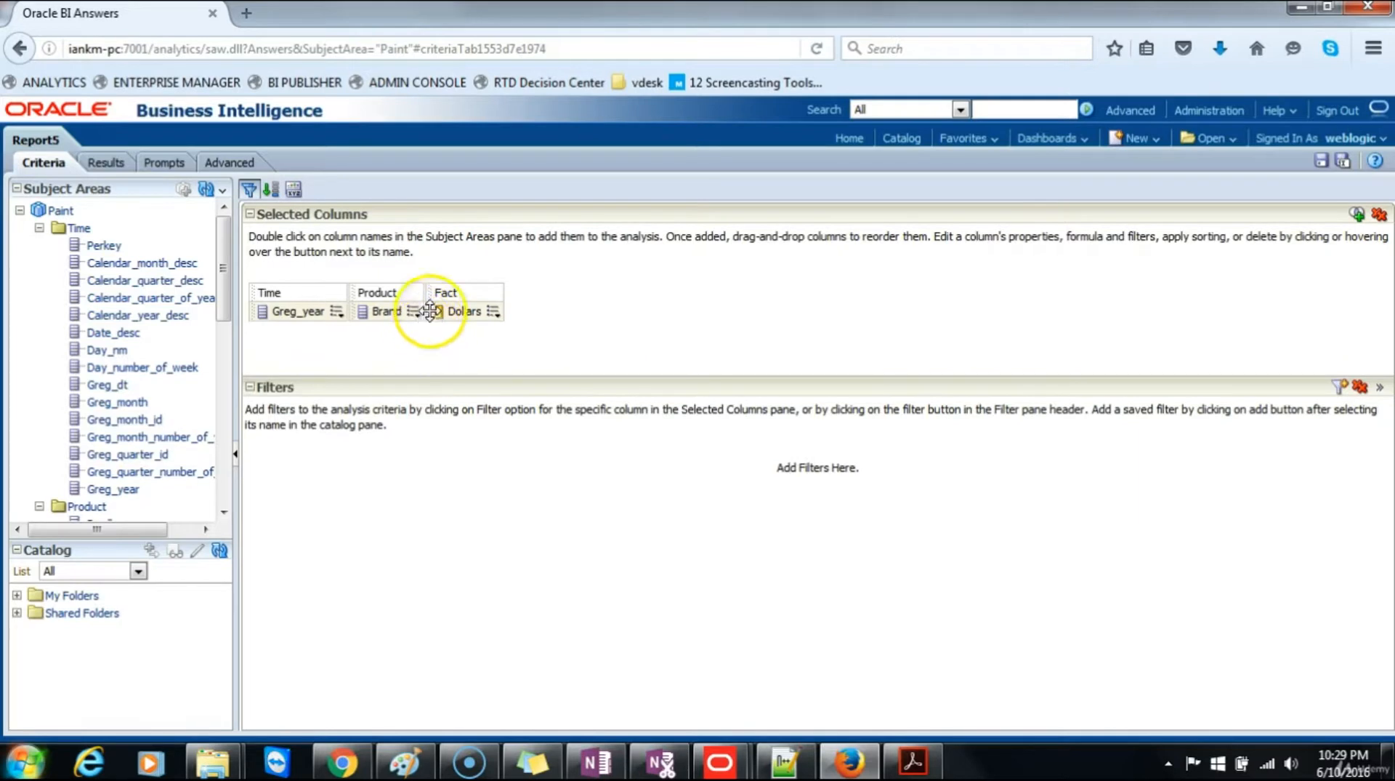
pyautogui.click(494, 312)
pyautogui.click(522, 359)
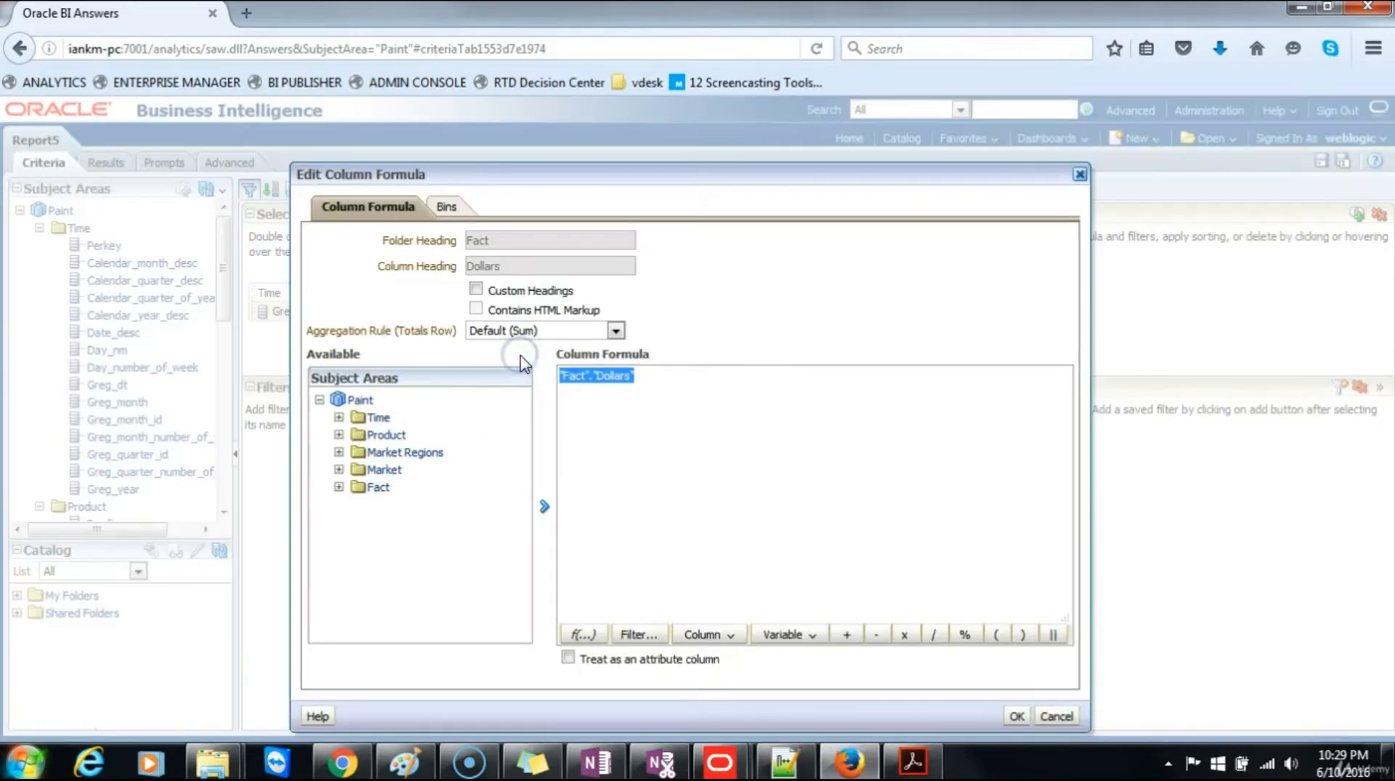
pyautogui.click(54, 735)
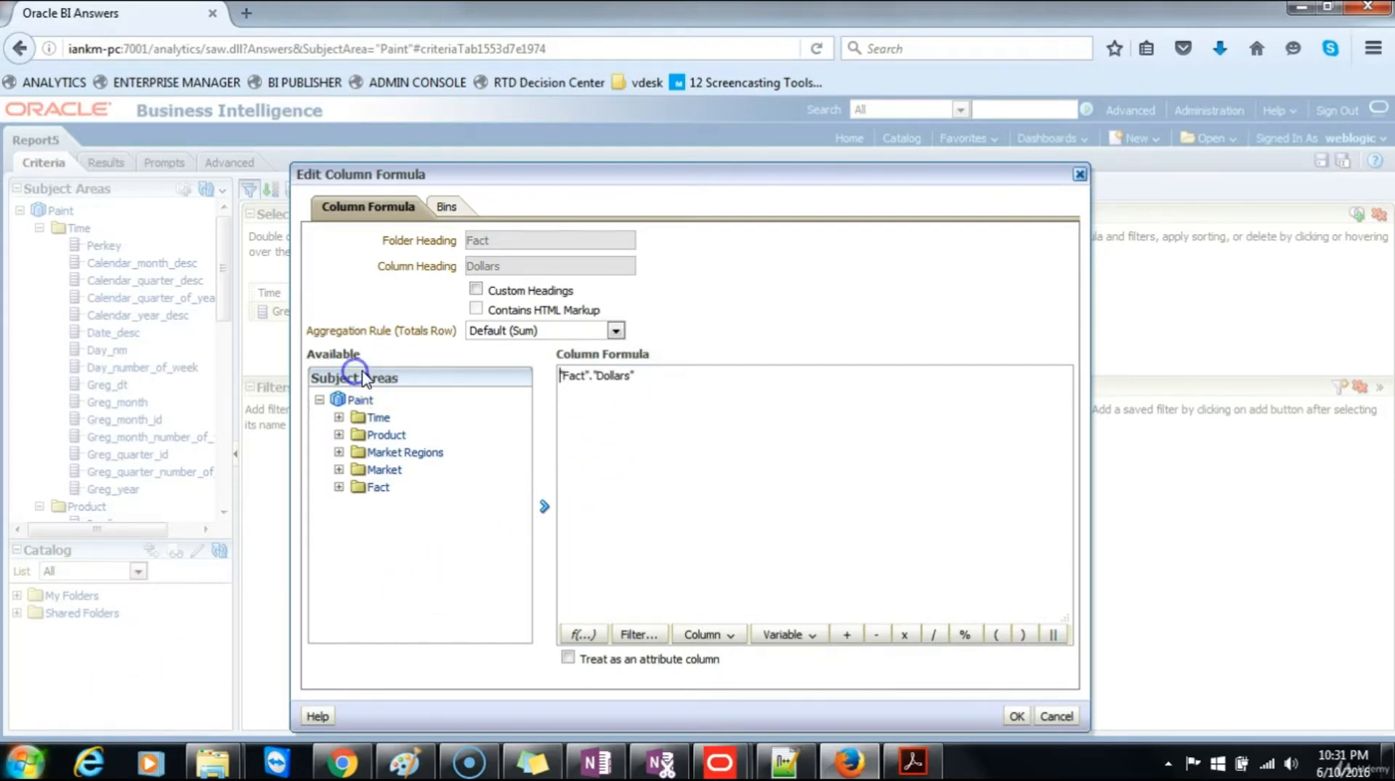
pyautogui.press('Delete')
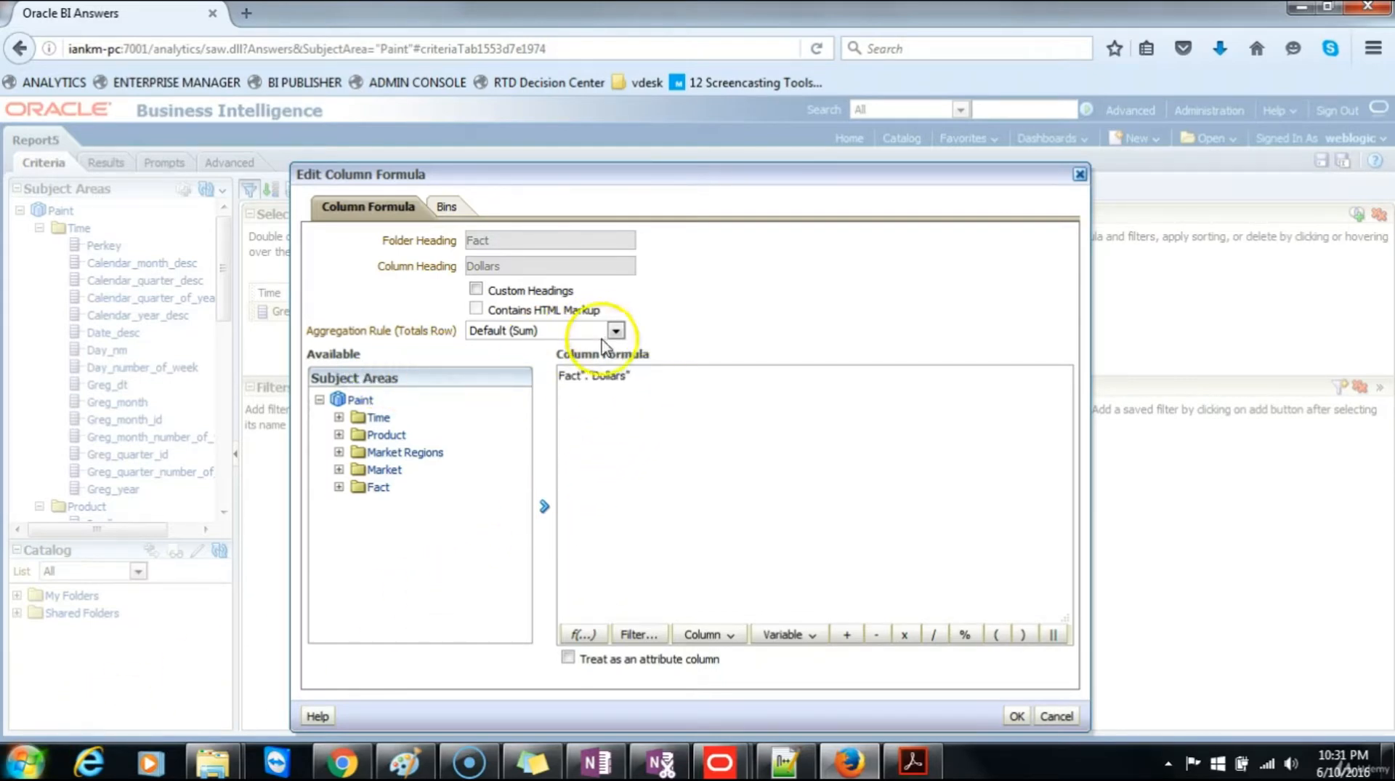
pyautogui.click(661, 377)
pyautogui.hotkey('ctrl', 'a')
pyautogui.press('Delete')
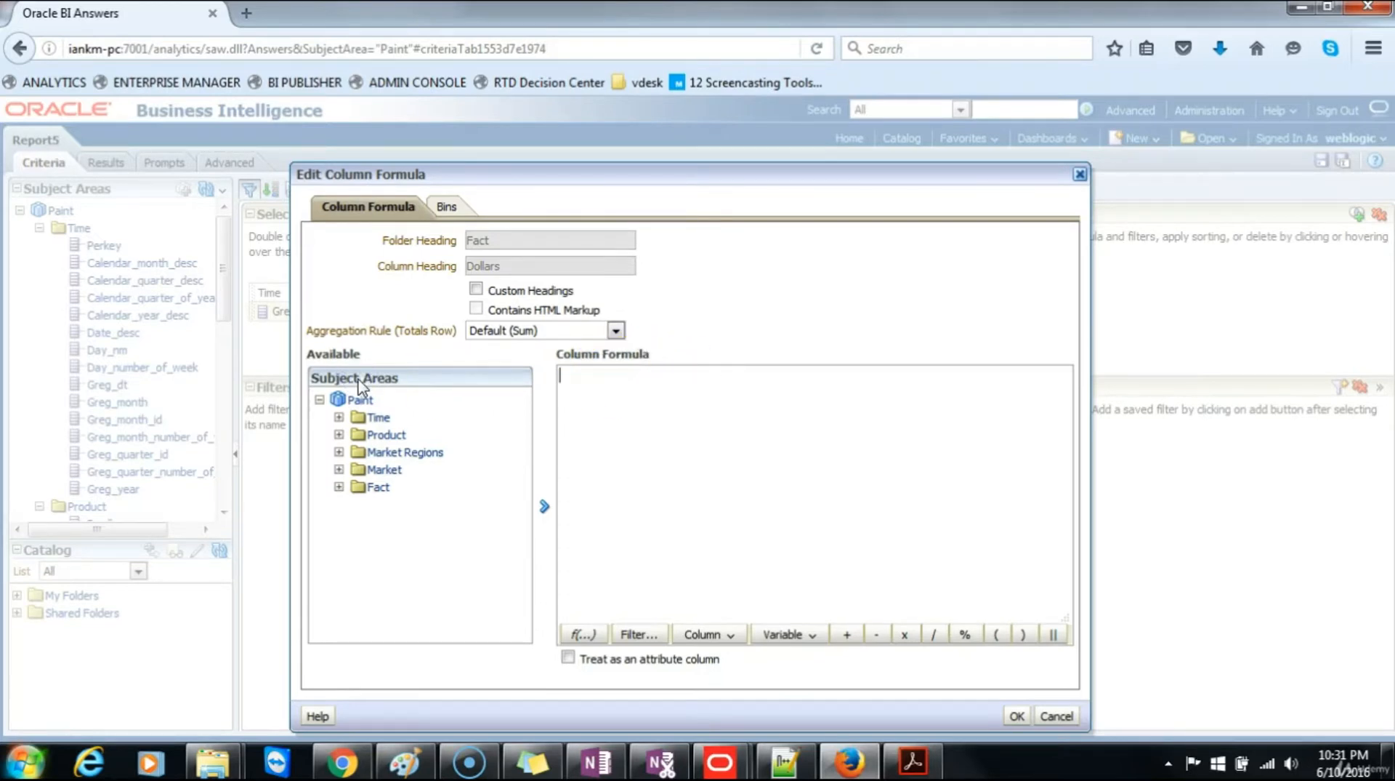
# Step: Insert the aggregate function Rank into the empty column formula
pyautogui.click(582, 634)
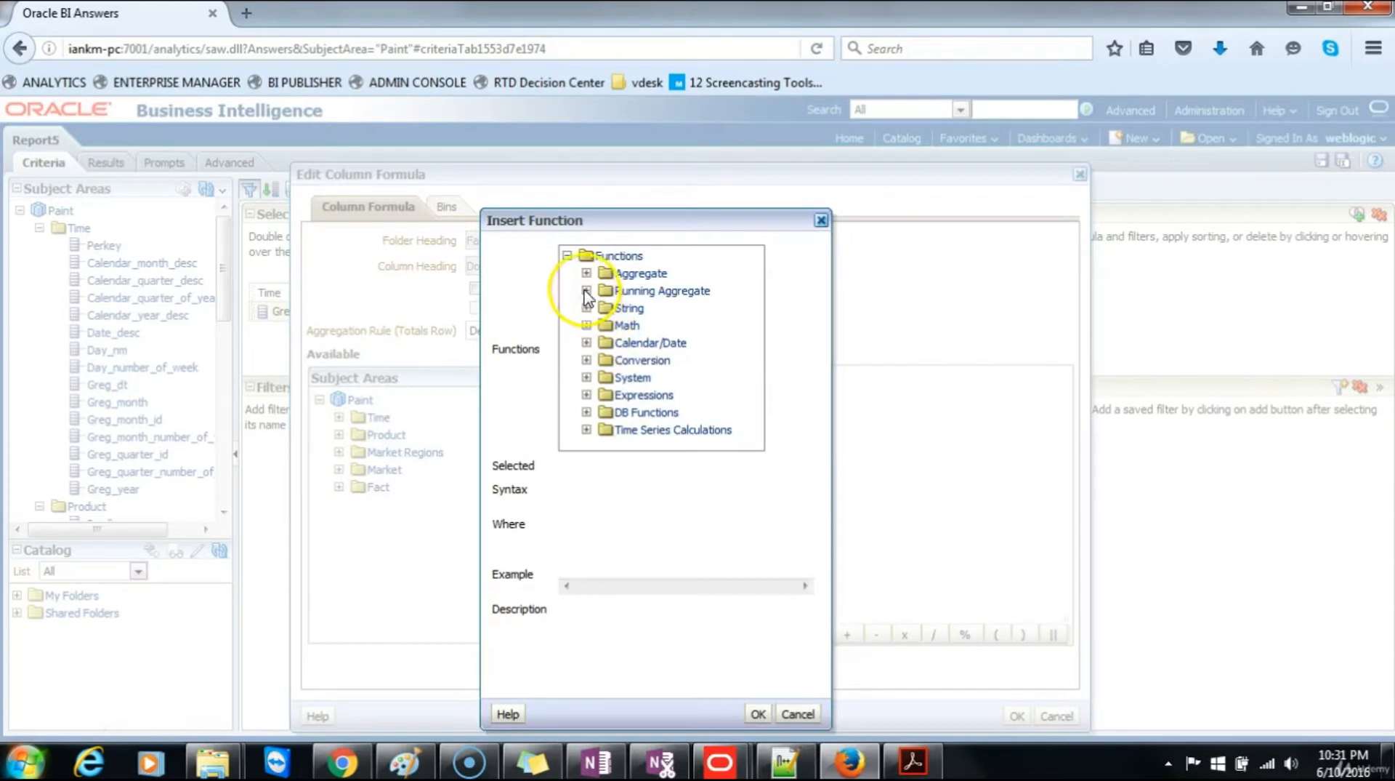
pyautogui.click(586, 273)
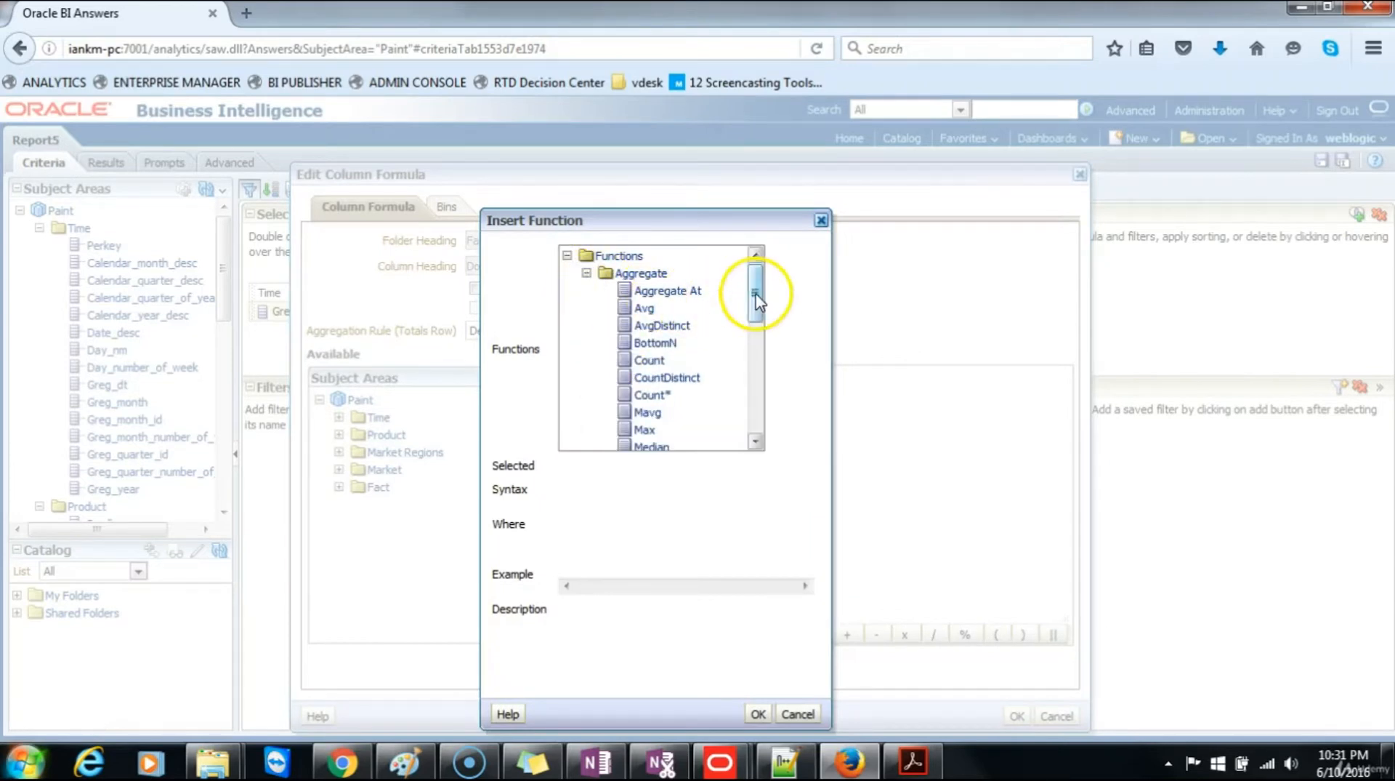
pyautogui.moveTo(756, 287); pyautogui.dragTo(754, 364)
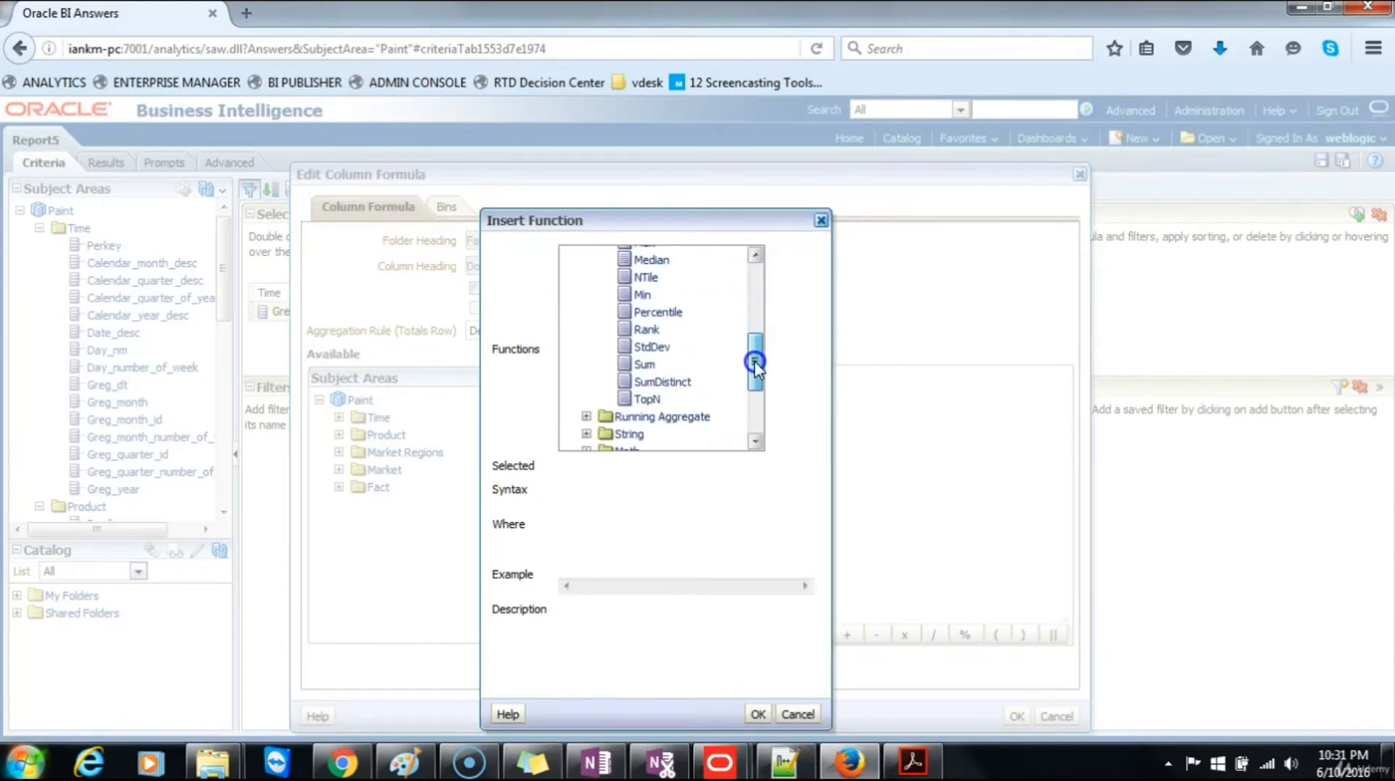
pyautogui.click(647, 331)
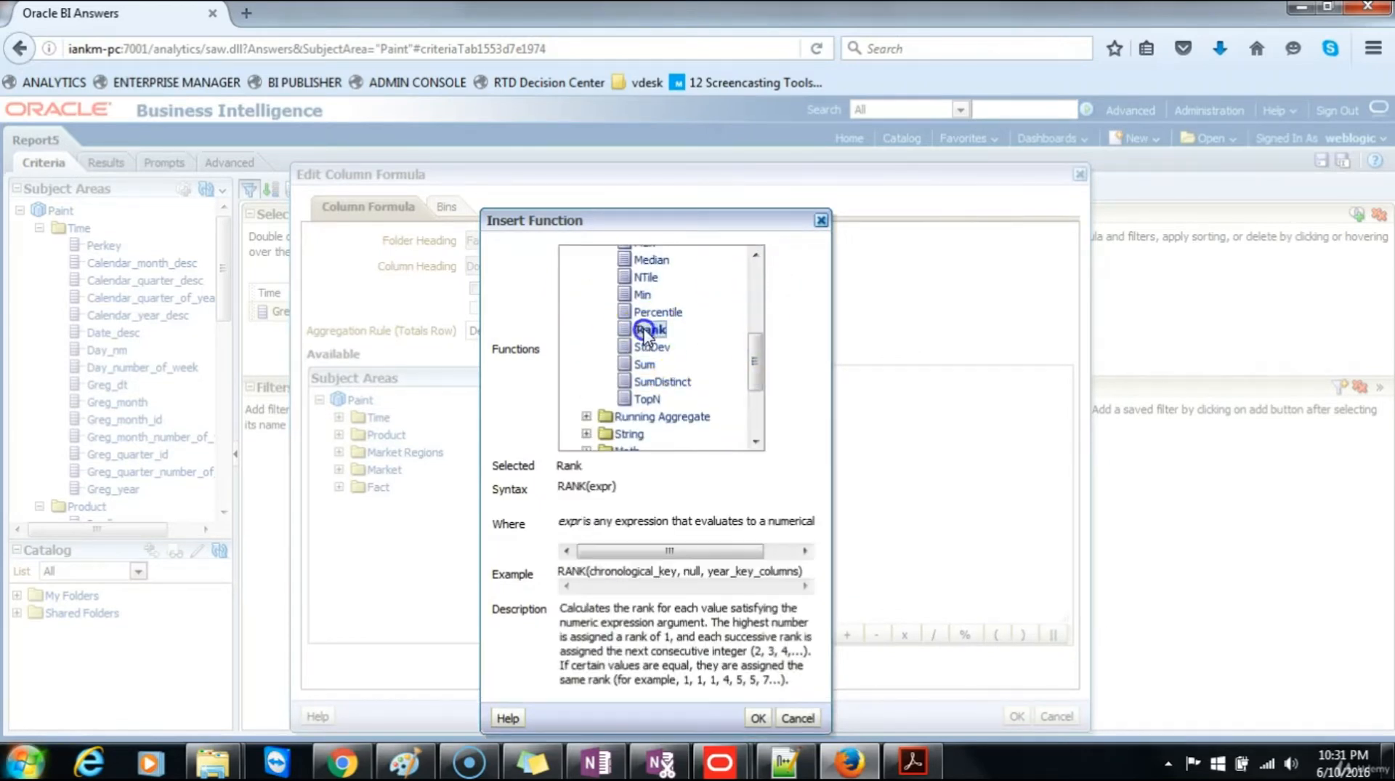
pyautogui.click(758, 717)
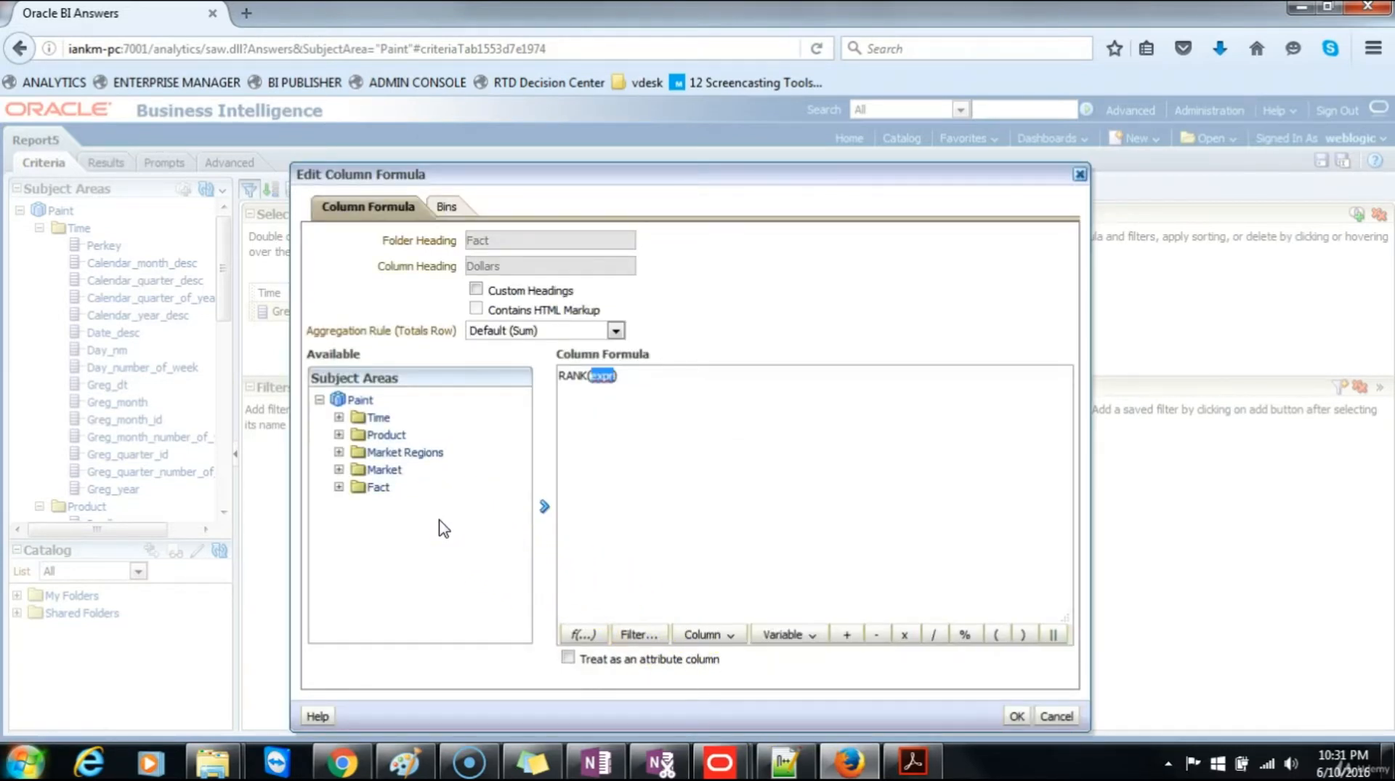
# Step: Replace the expr placeholder in the RANK formula with the Fact column Dollars and add "by" after it
pyautogui.click(435, 511)
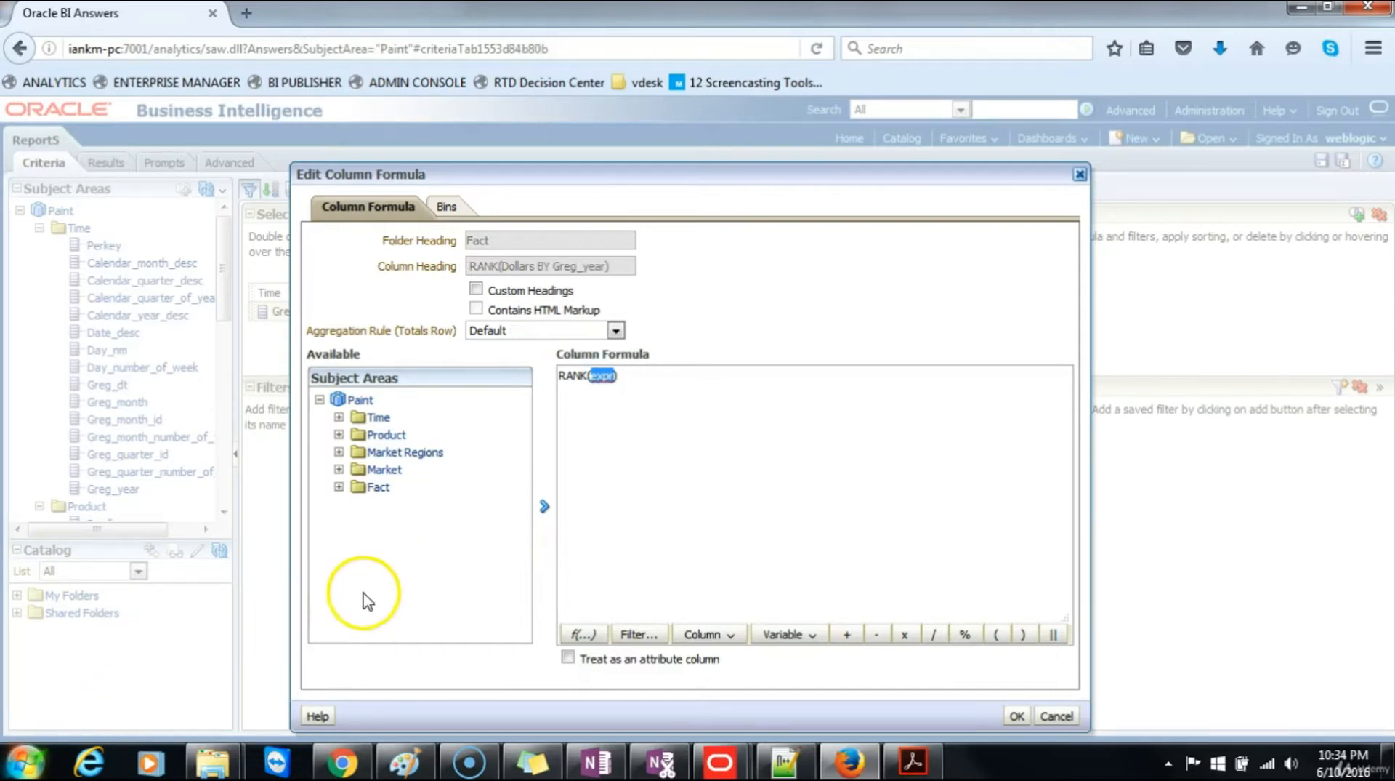
pyautogui.click(339, 486)
pyautogui.click(385, 505)
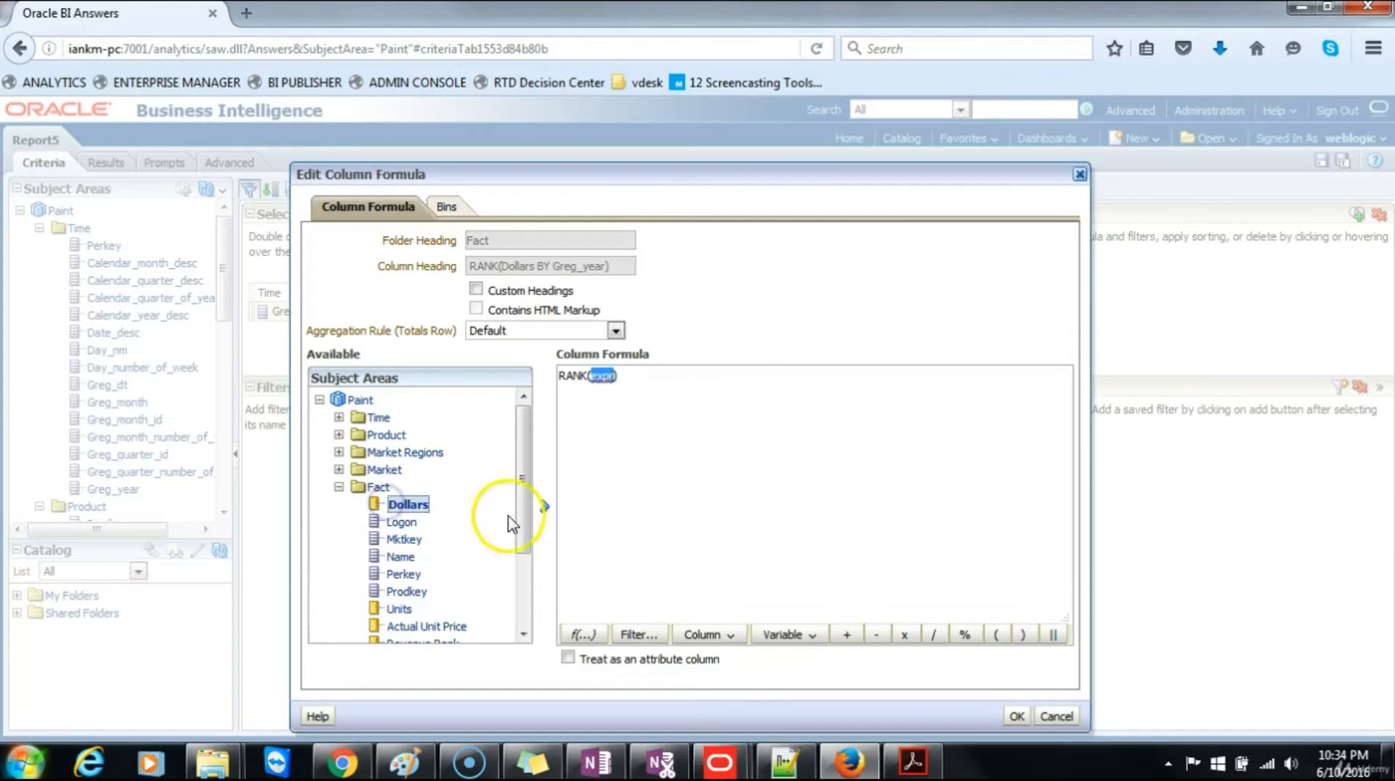
pyautogui.click(544, 506)
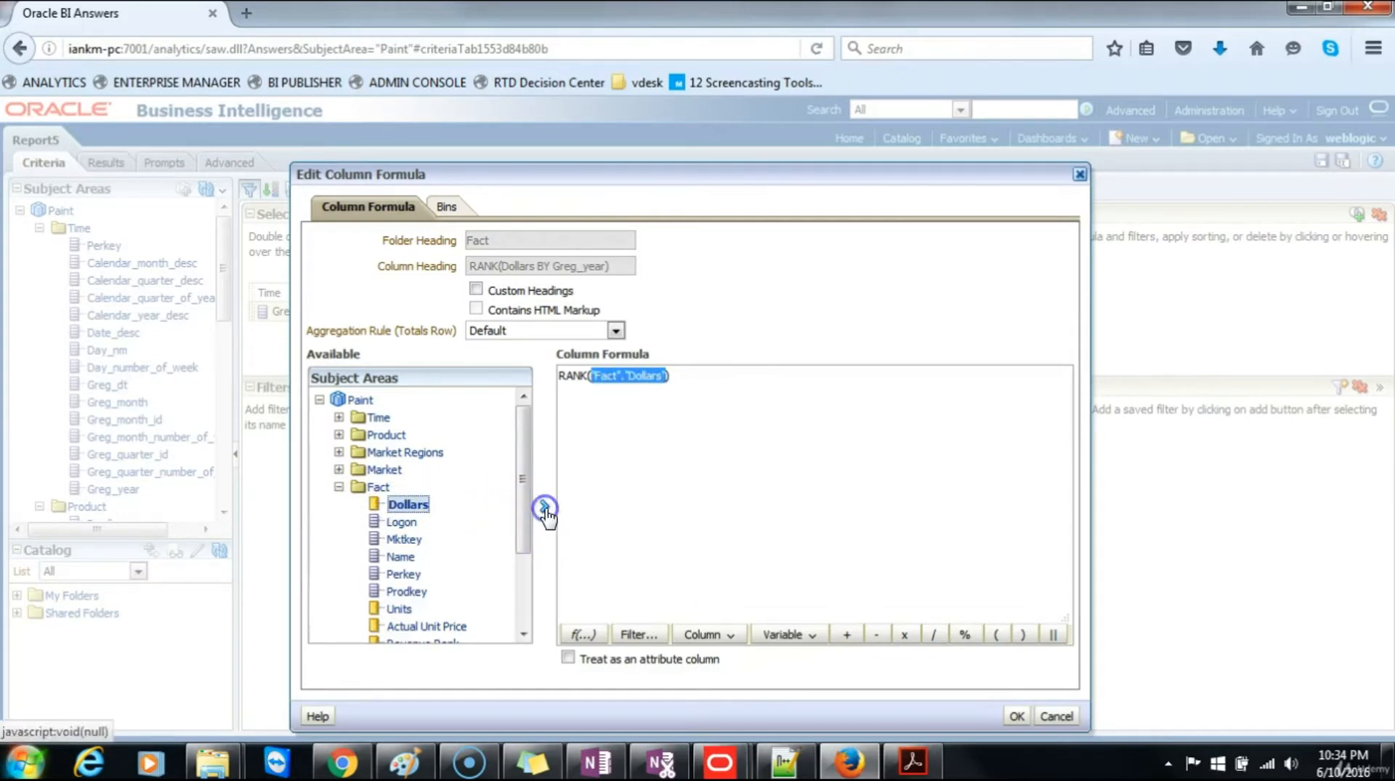
pyautogui.click(666, 373)
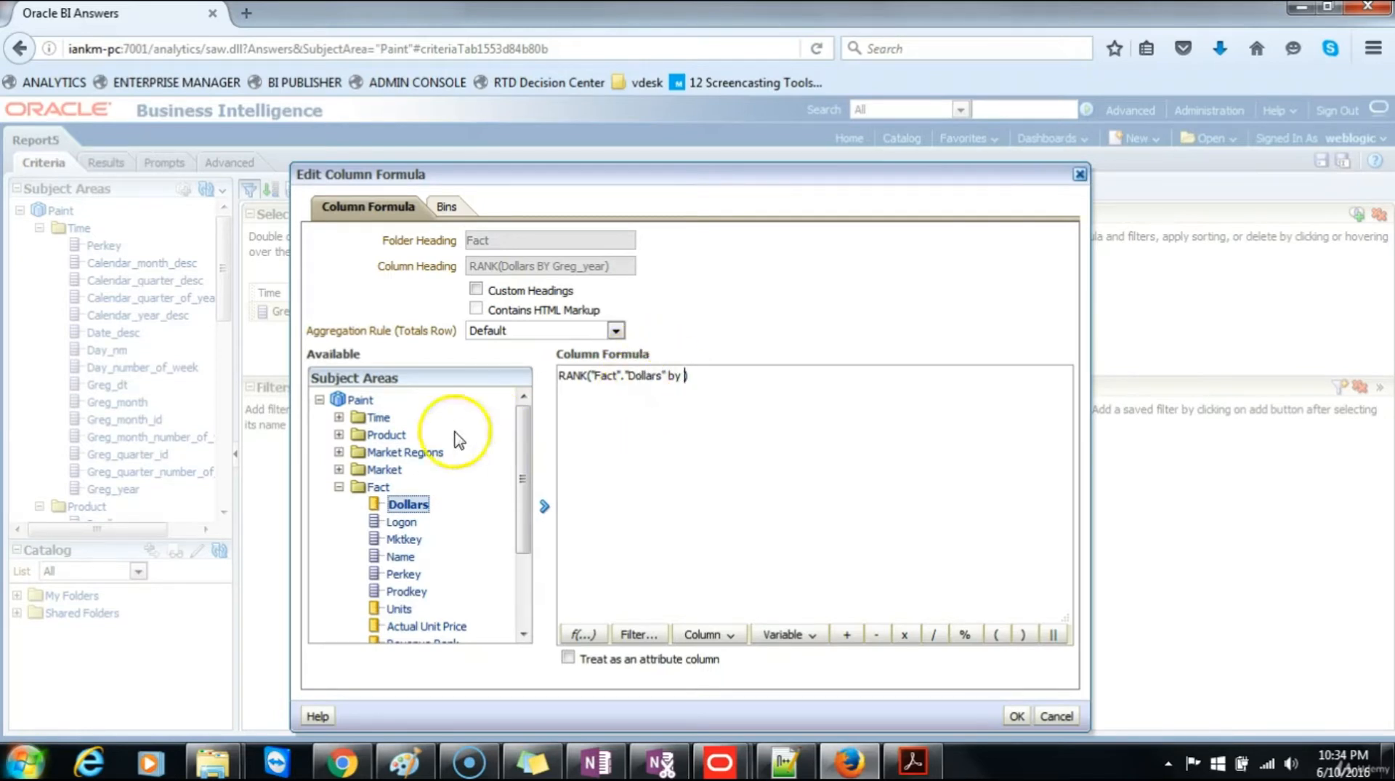
# Step: Complete the RANK formula with the Time column Greg_year after "by", apply it, and display the results
pyautogui.click(340, 417)
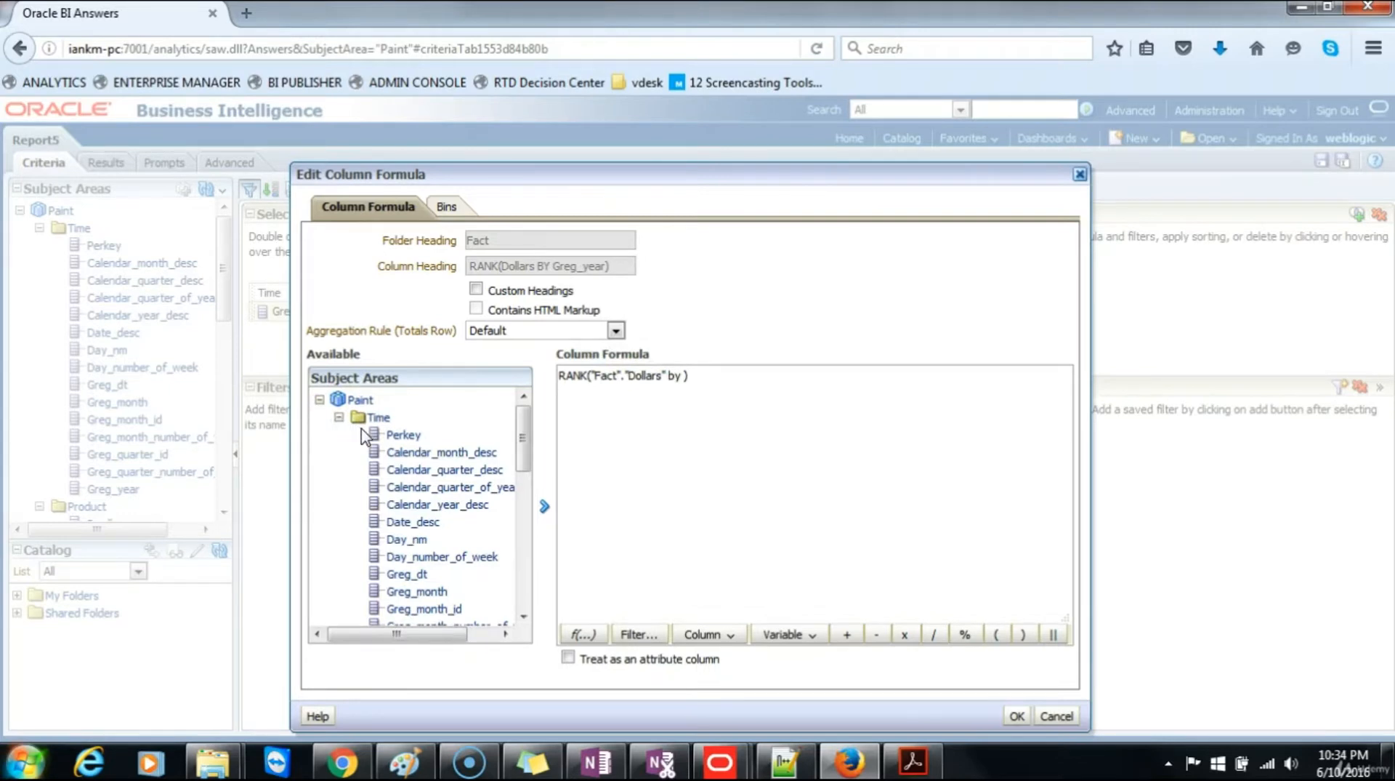
pyautogui.moveTo(523, 436); pyautogui.dragTo(523, 492)
pyautogui.click(415, 532)
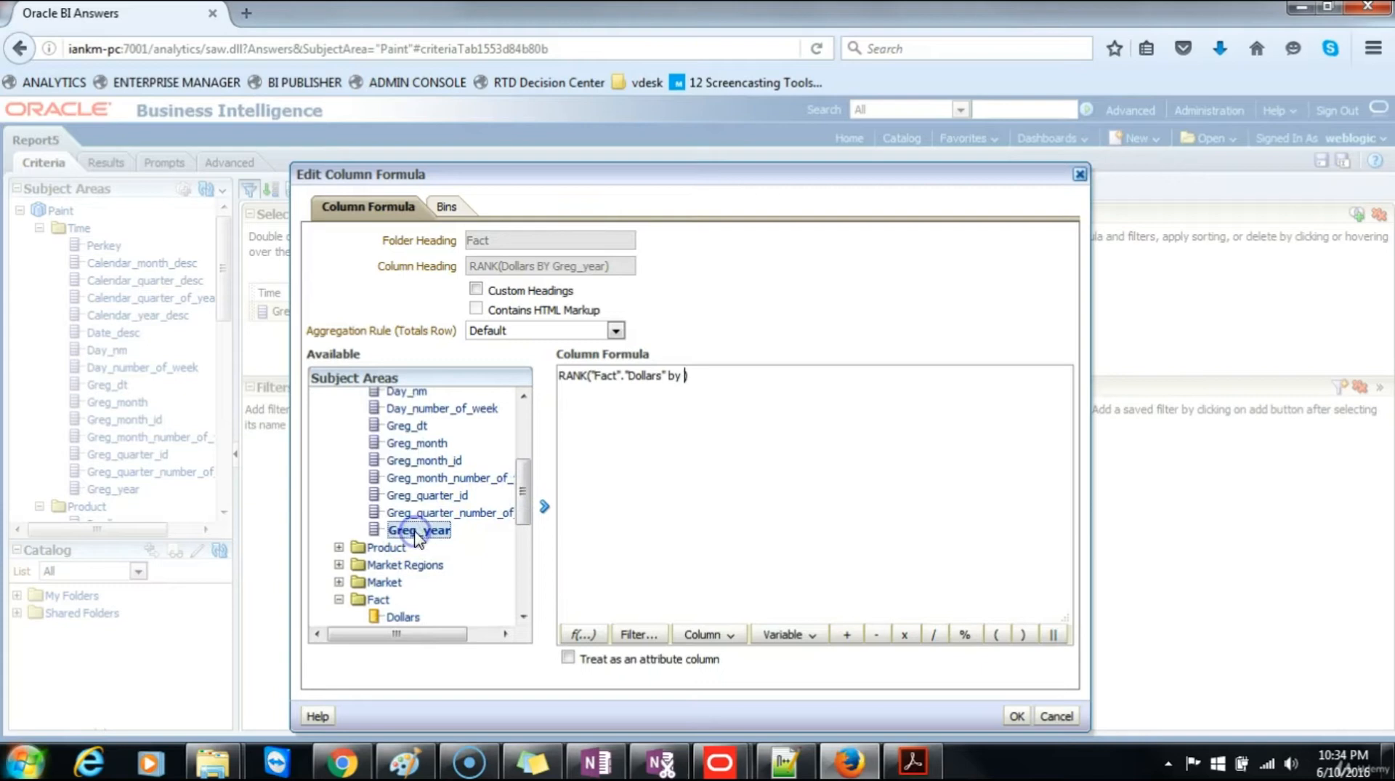
pyautogui.click(544, 507)
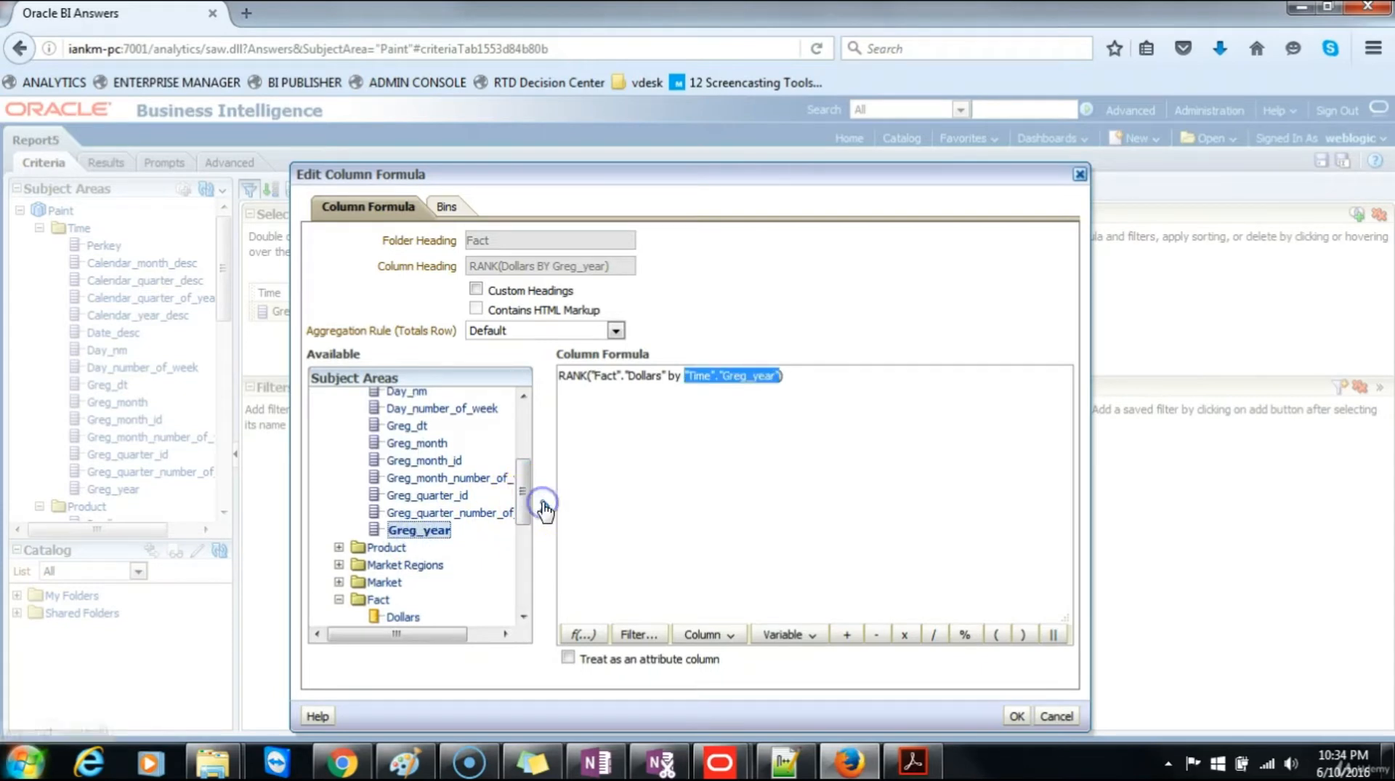
pyautogui.click(800, 376)
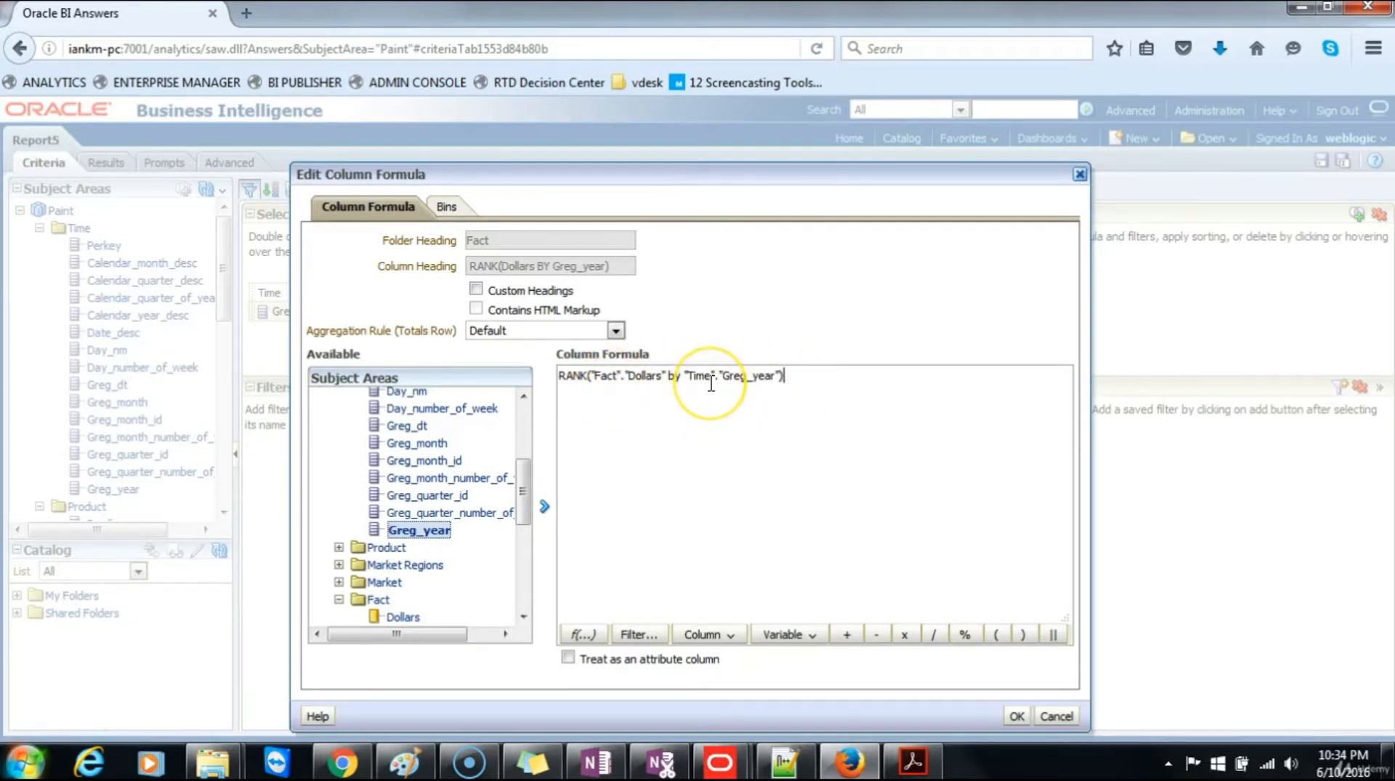
pyautogui.click(1015, 716)
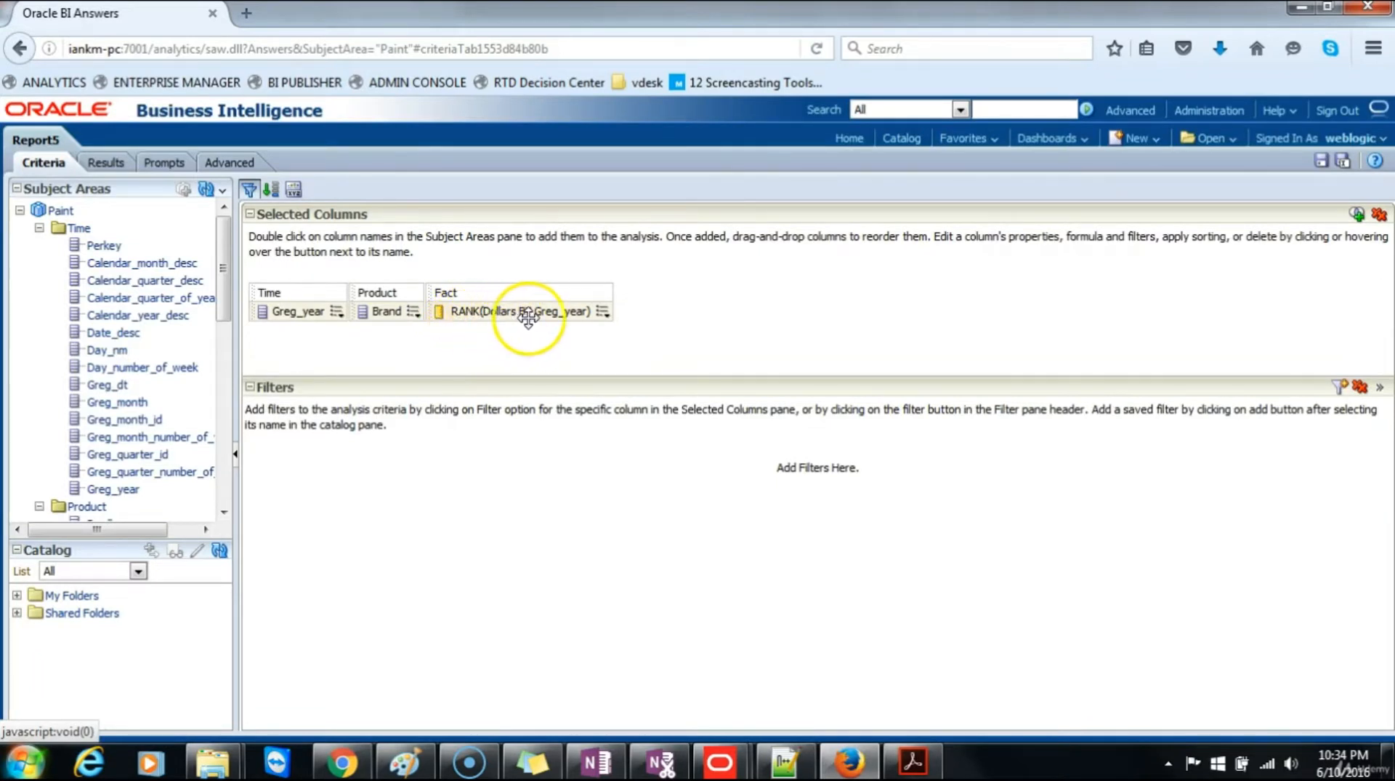
pyautogui.click(107, 164)
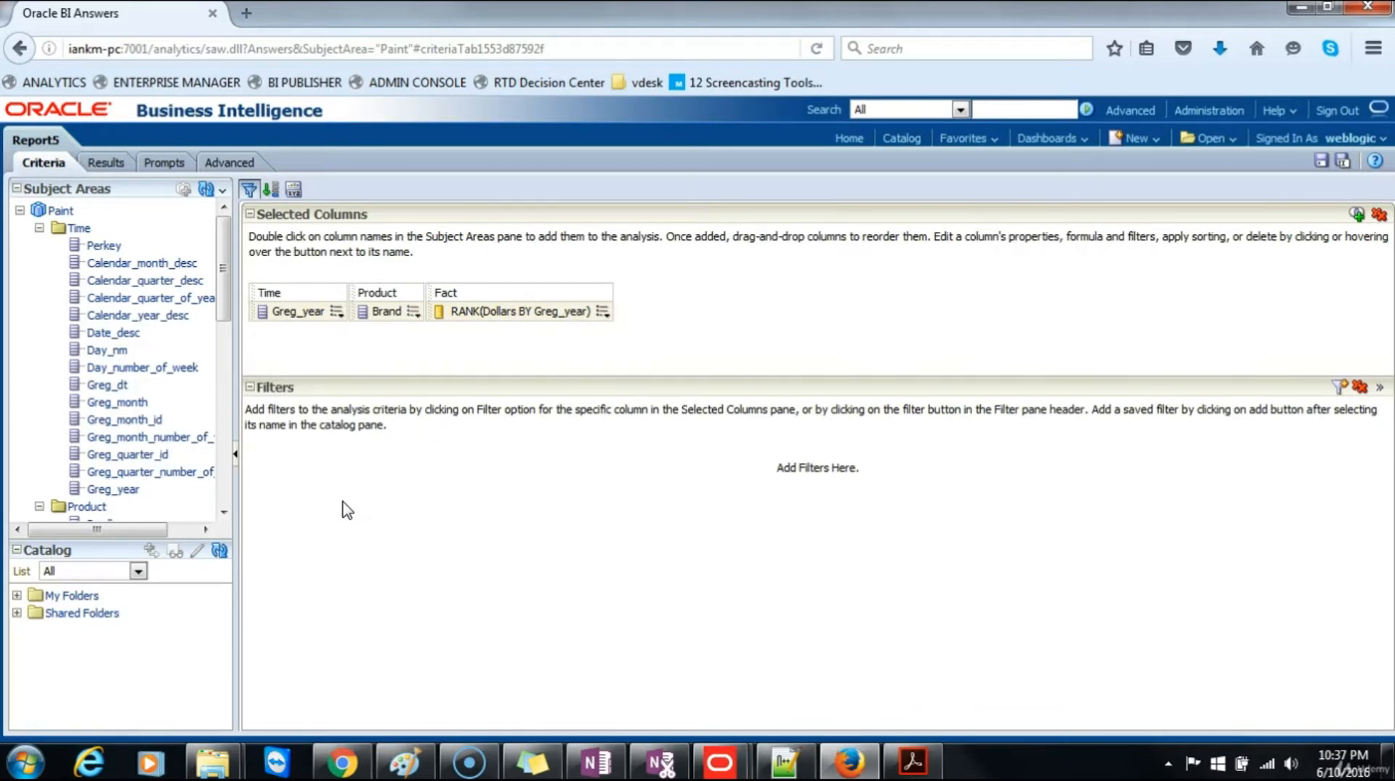
# Step: Enable custom headings for the rank column, set its column heading to "Ranking", and display the results
pyautogui.click(603, 311)
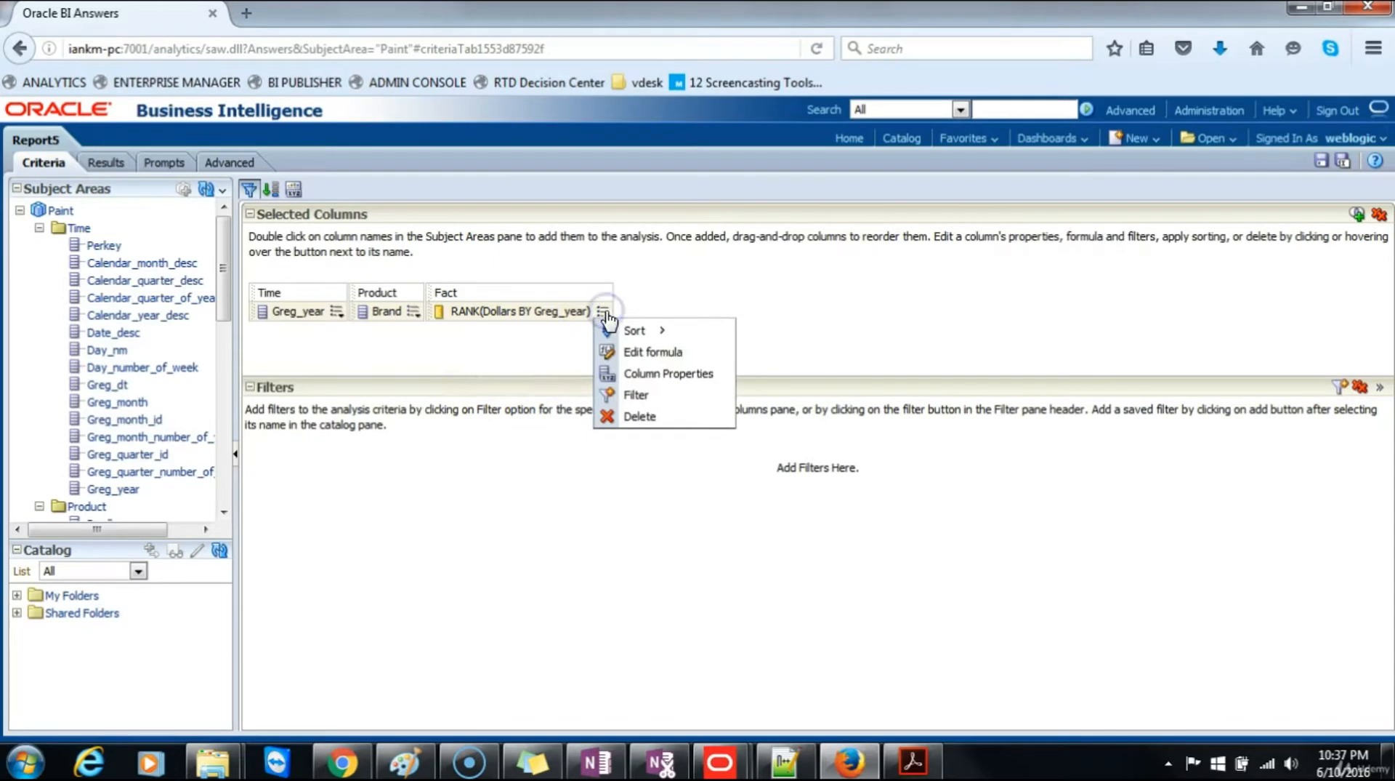
pyautogui.click(664, 374)
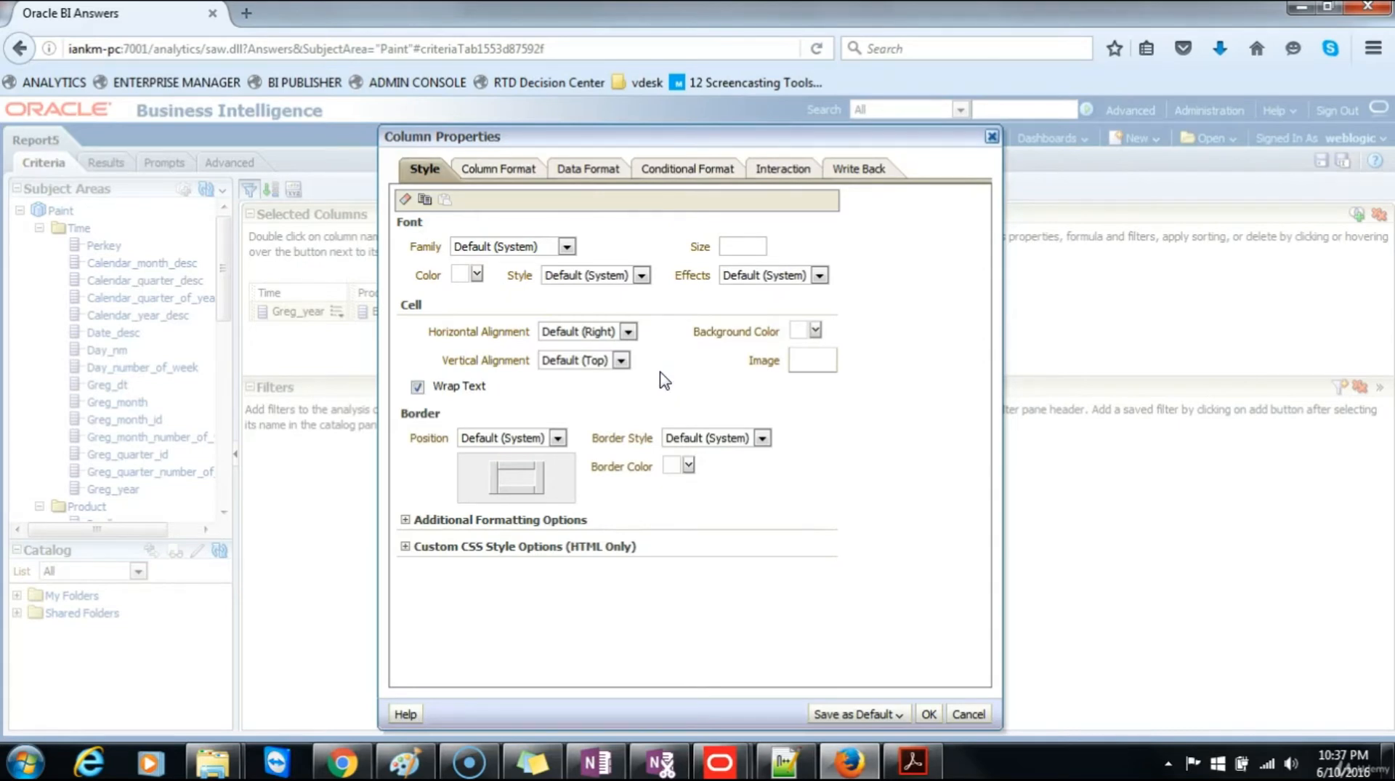
pyautogui.click(514, 173)
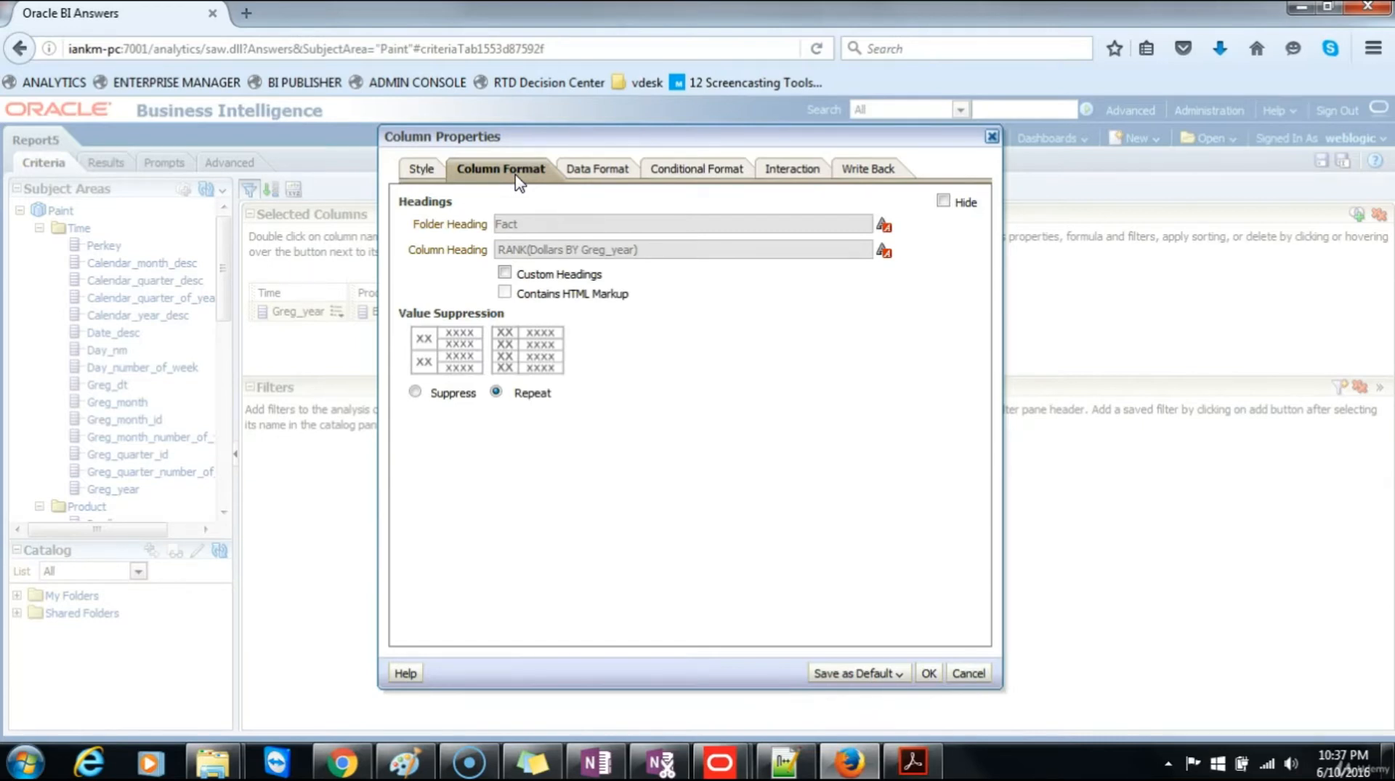
pyautogui.click(505, 273)
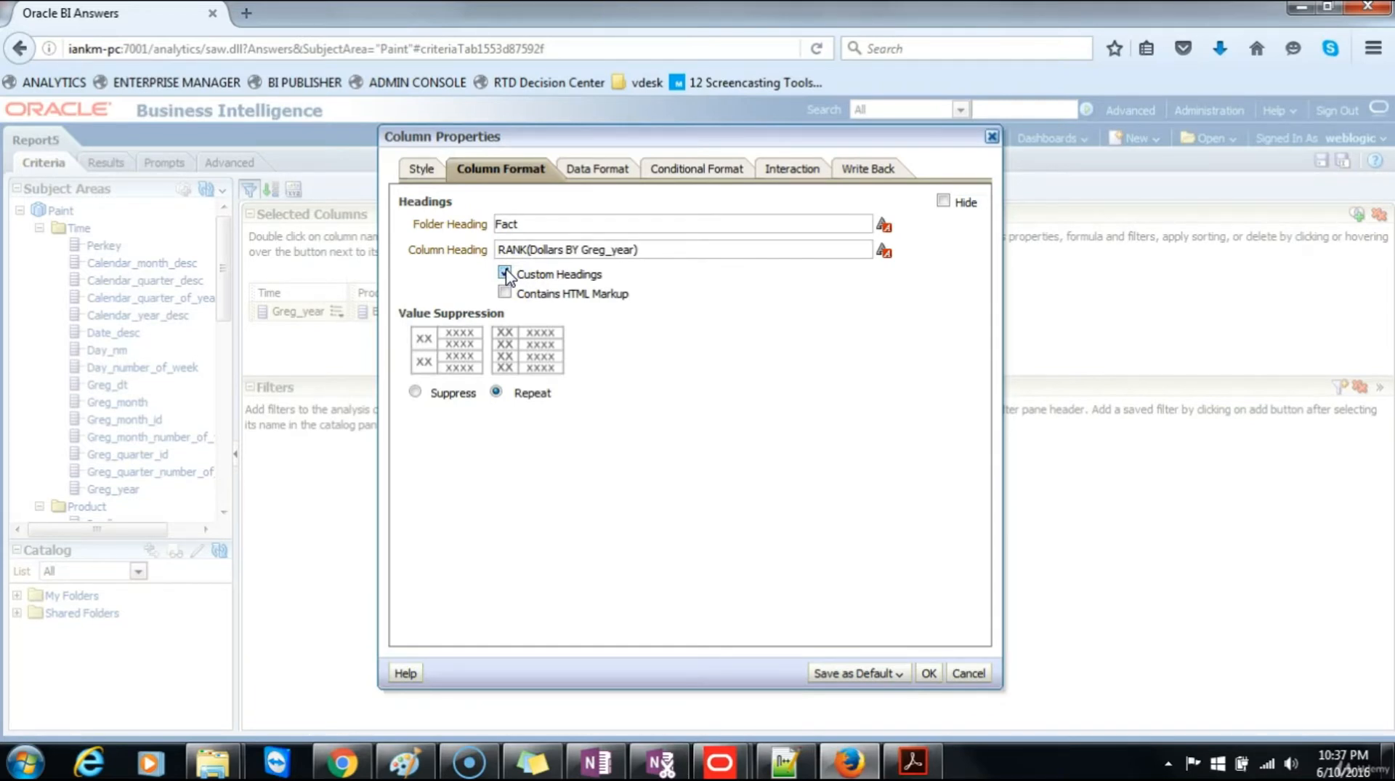
pyautogui.moveTo(651, 250); pyautogui.dragTo(346, 237)
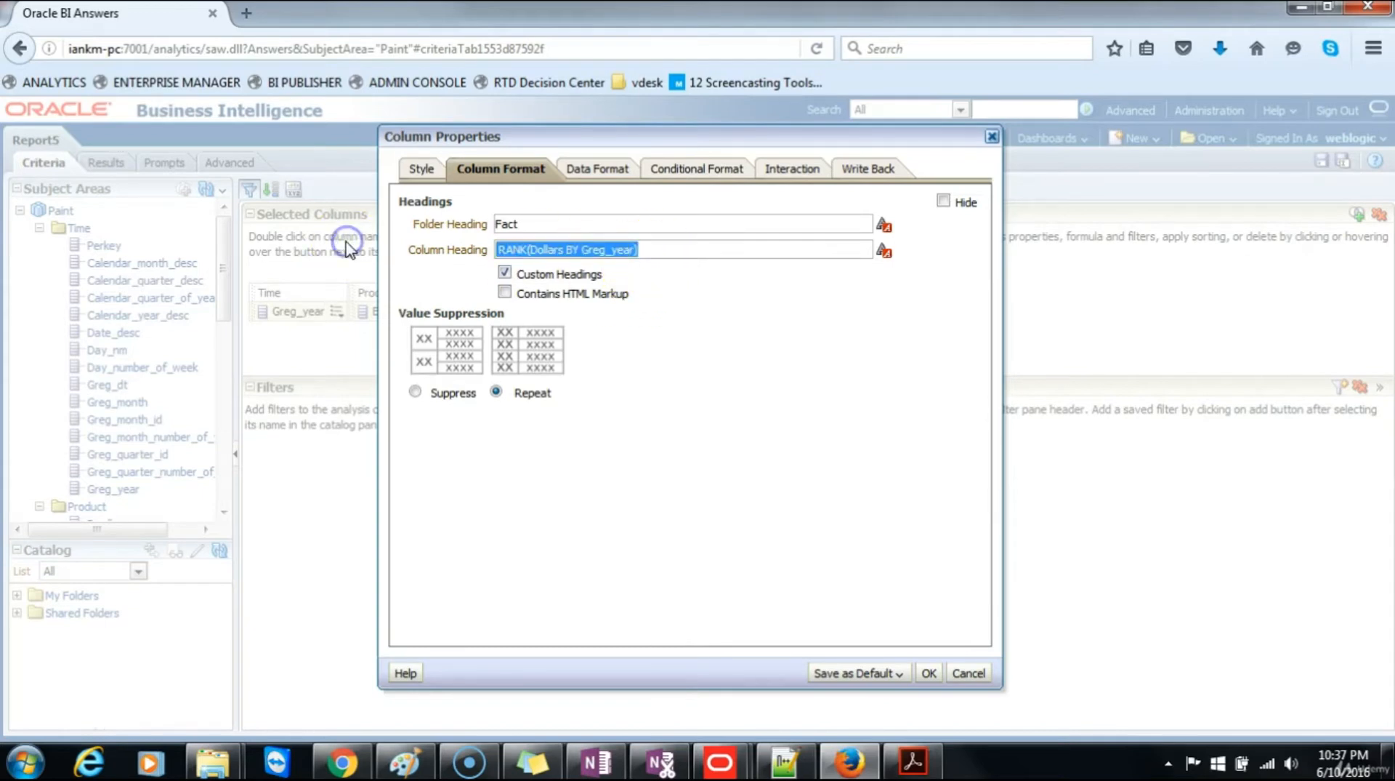
pyautogui.write('Ranking')
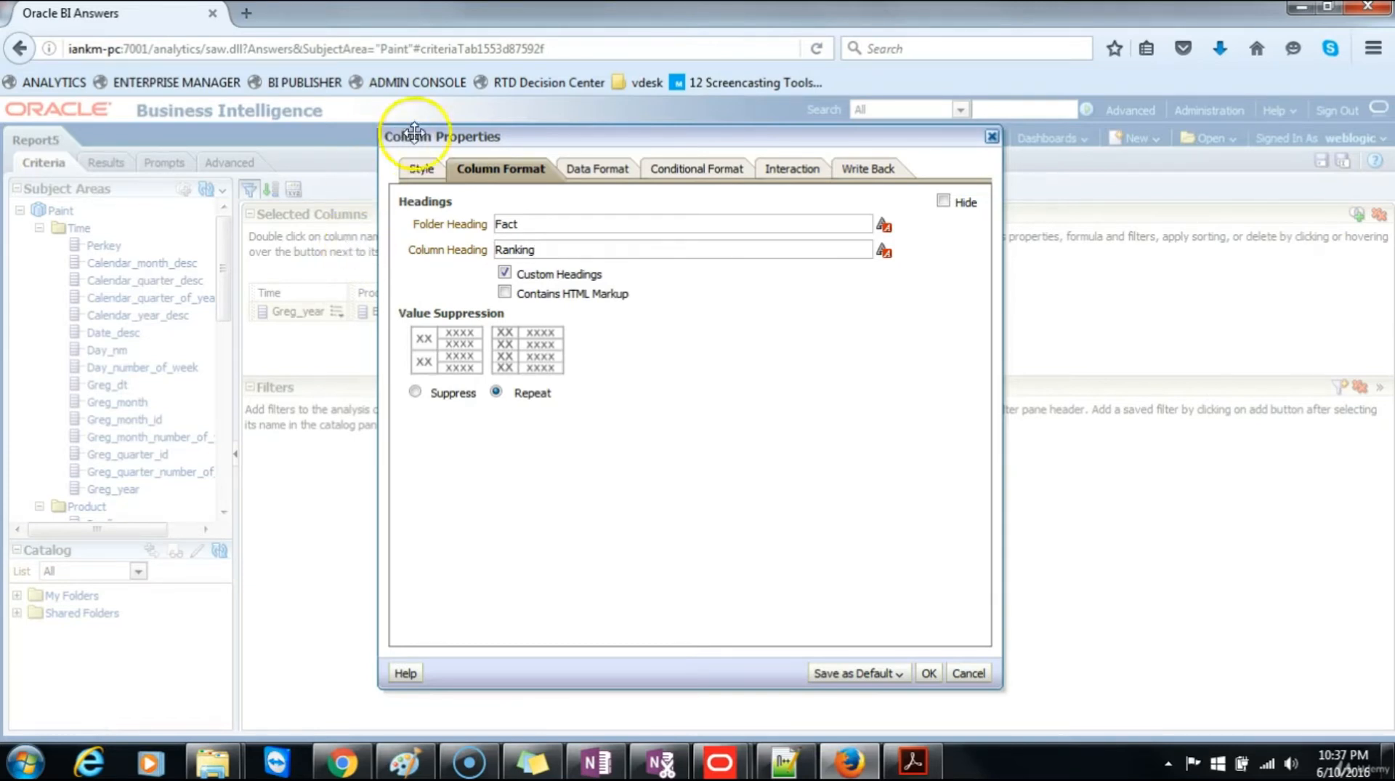
pyautogui.click(583, 168)
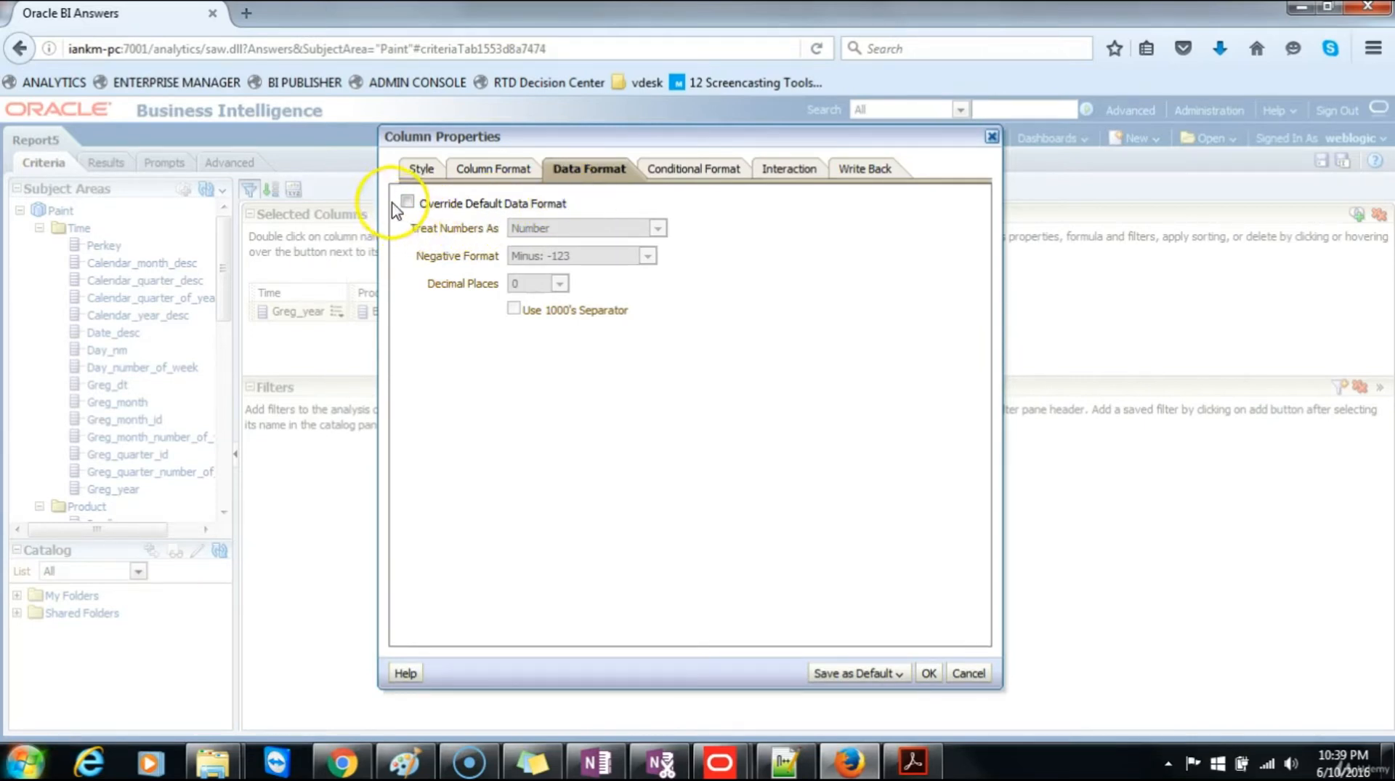
pyautogui.click(929, 673)
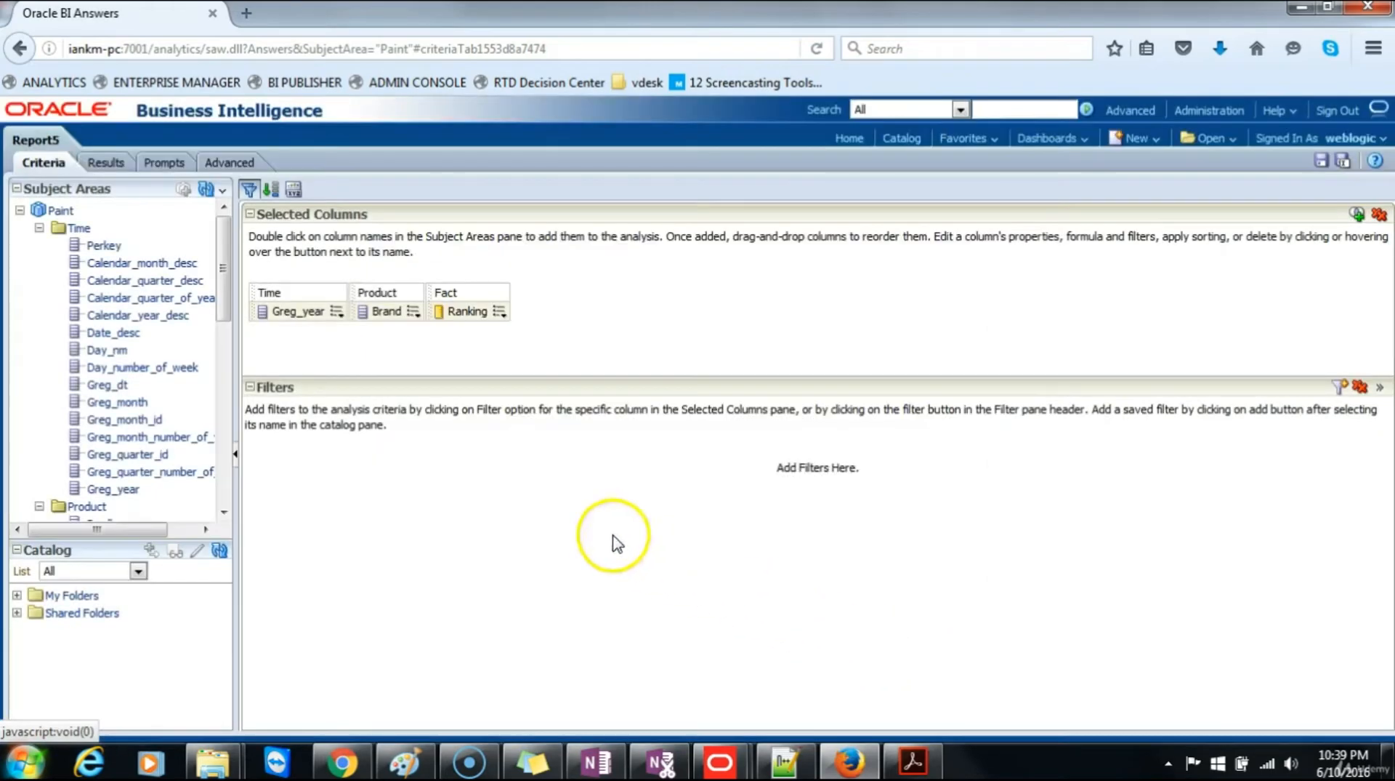
pyautogui.click(106, 162)
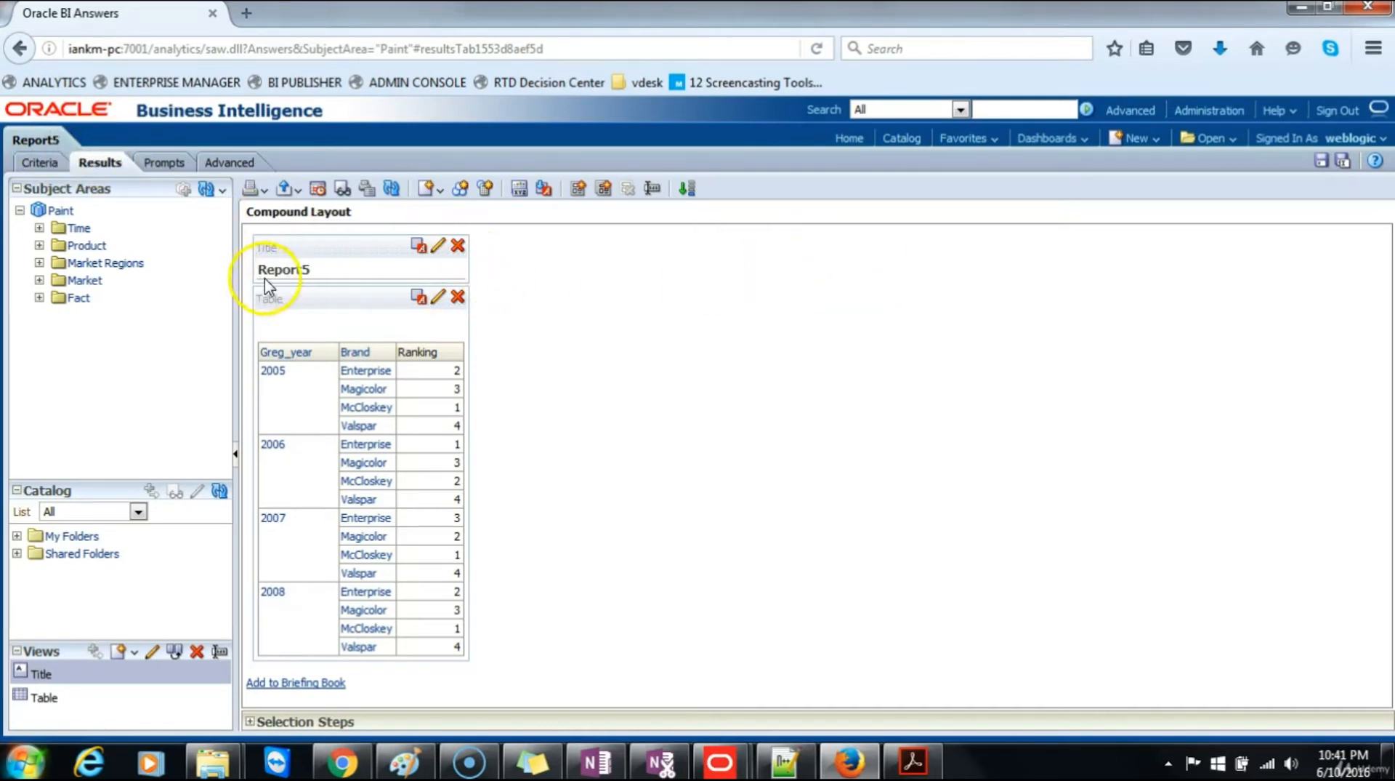
# Step: Start saving a copy of the ranked analysis in the Paint Reports folder and name it Report6
pyautogui.click(1344, 161)
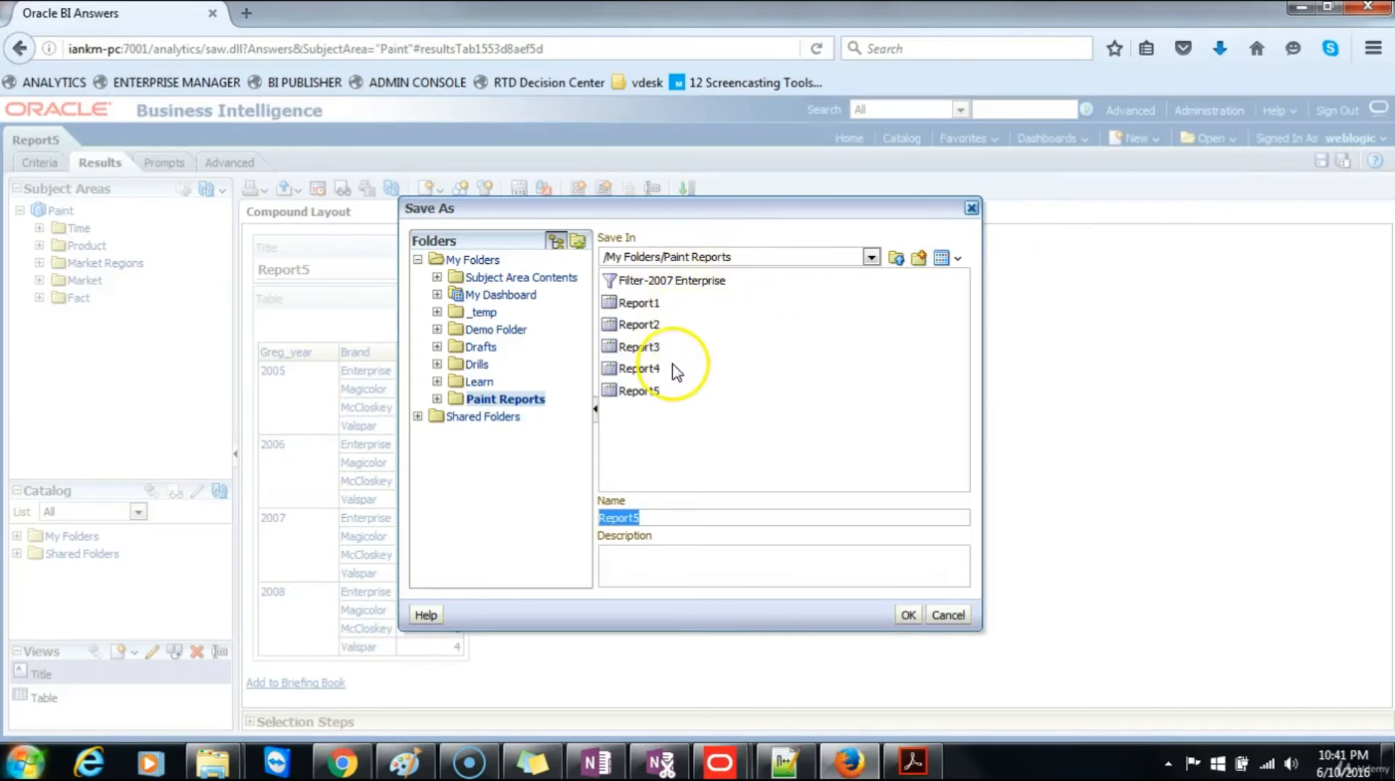
pyautogui.click(662, 522)
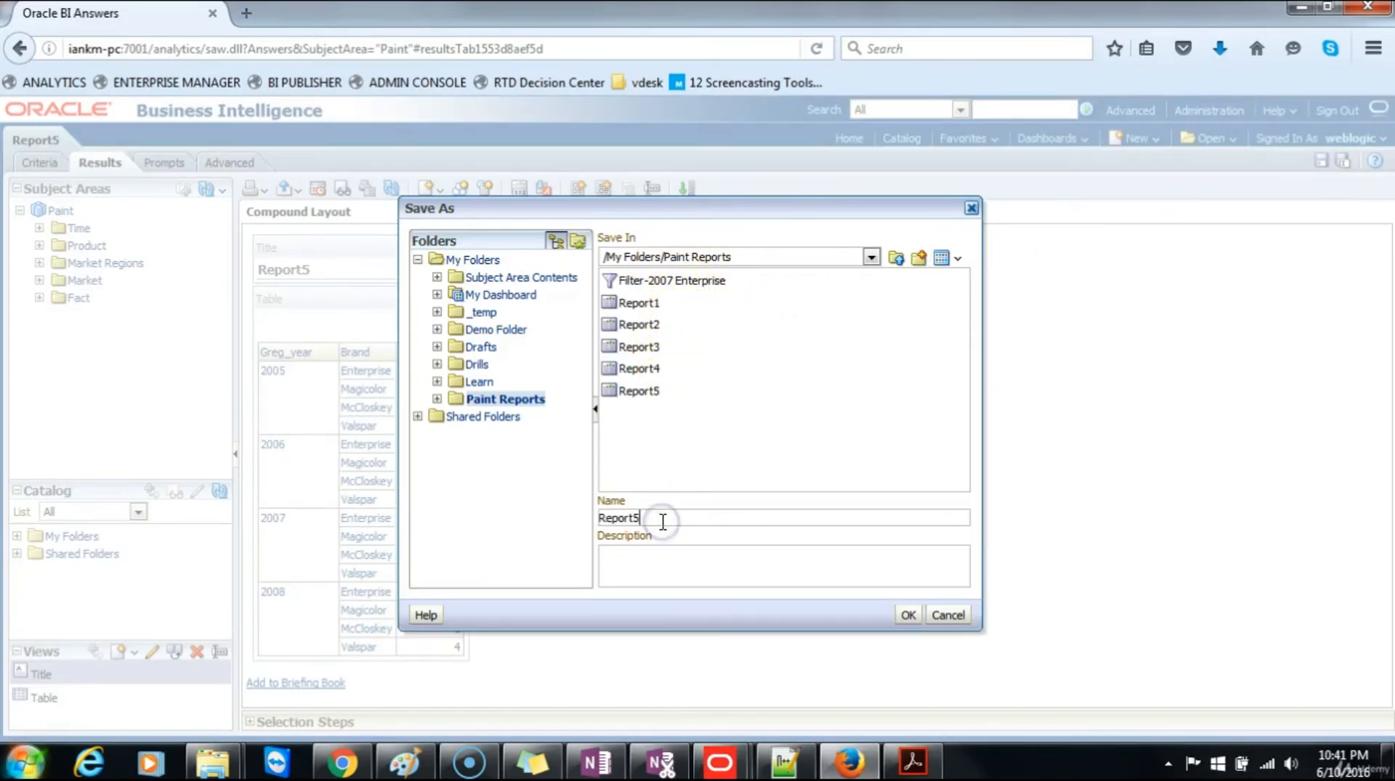
pyautogui.write('6')
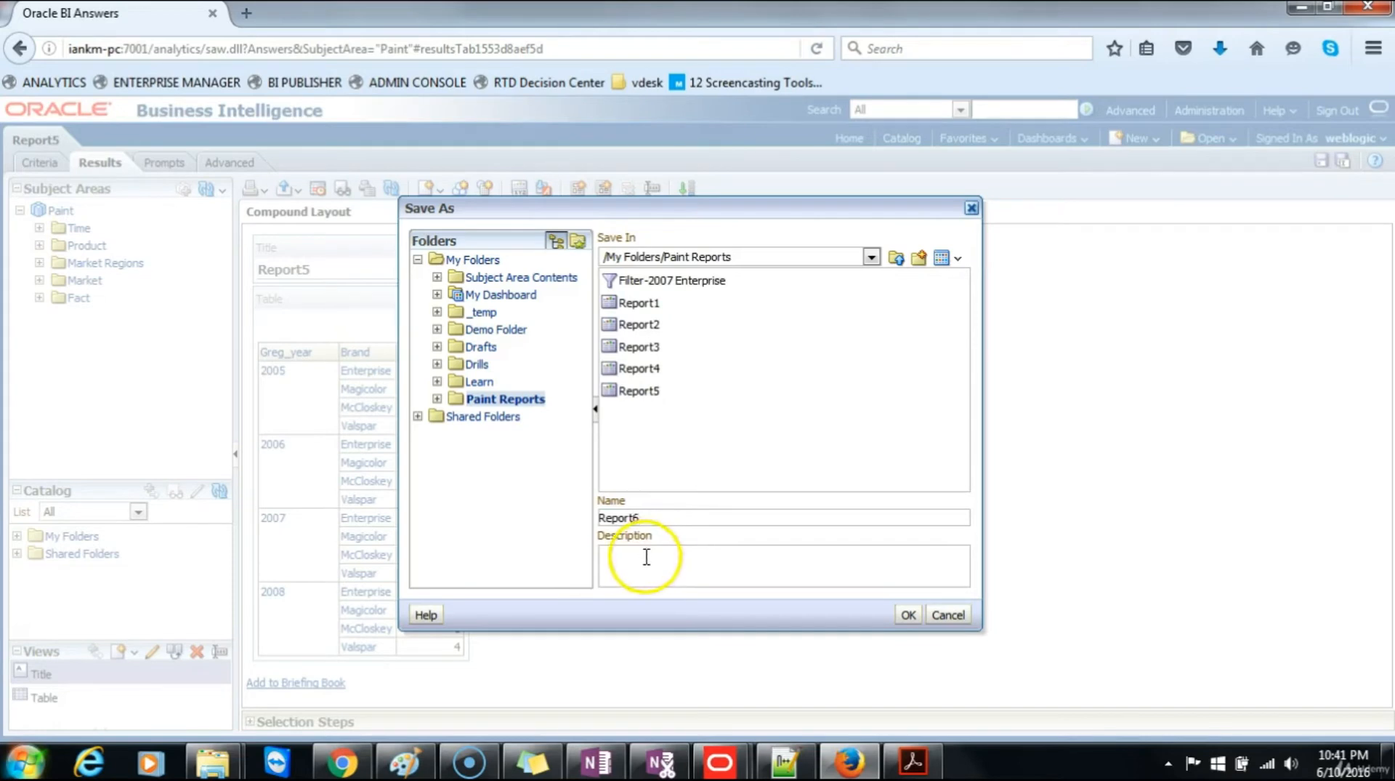
# Step: Enter the description "Ranked sales report" for Report6 and save the copy
pyautogui.click(645, 564)
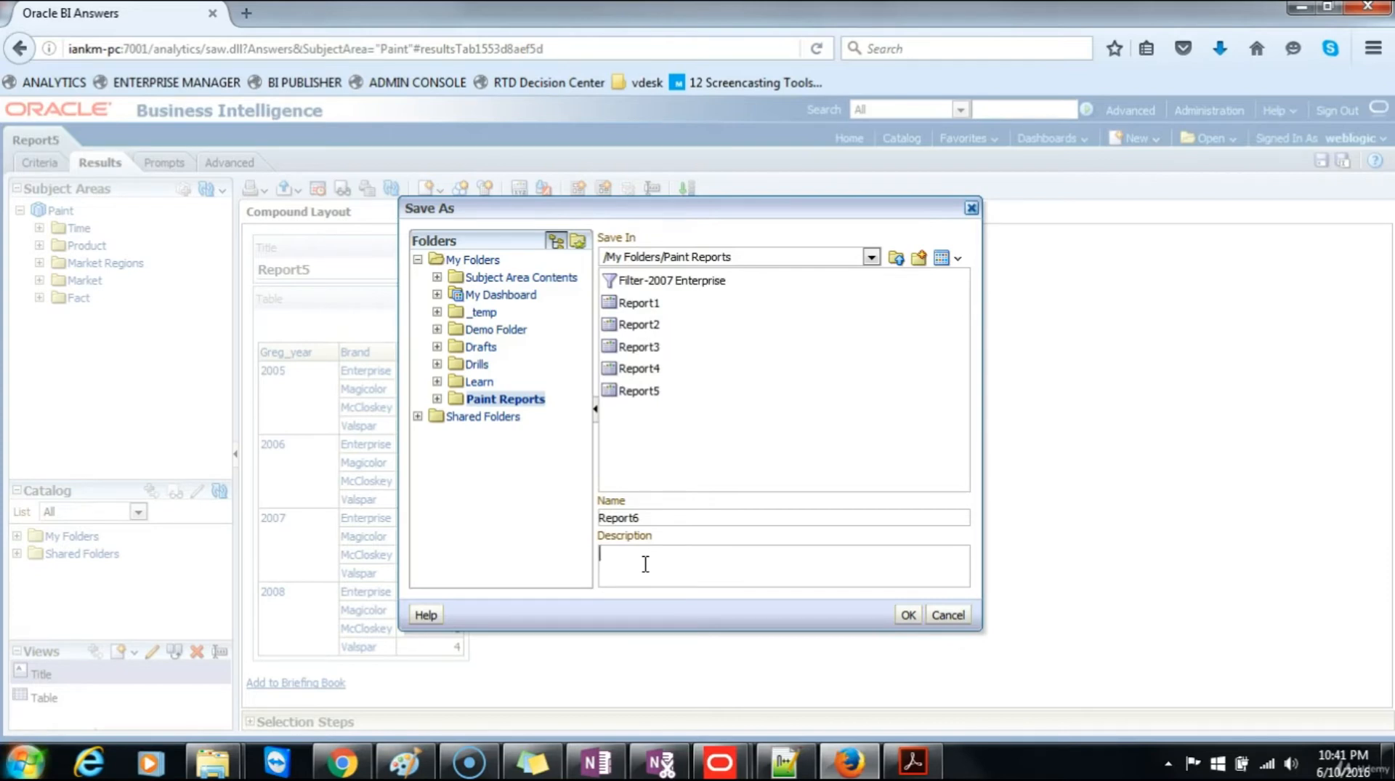
pyautogui.write('Ranked Ral')
pyautogui.press('BackSpace')
pyautogui.press('BackSpace')
pyautogui.press('BackSpace')
pyautogui.write('sales rep')
pyautogui.click(909, 615)
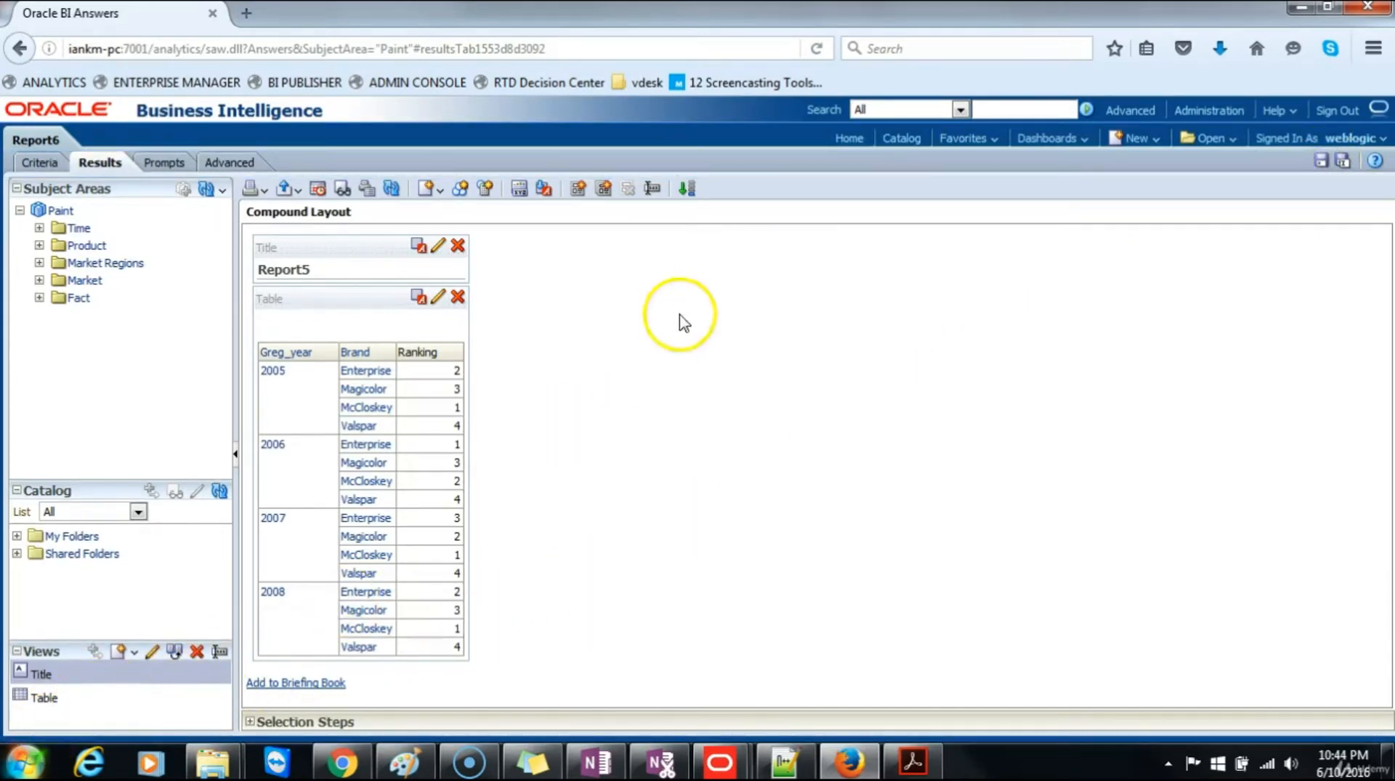
# Step: Return to the home page and create a new analysis on the Paint subject area
pyautogui.click(848, 138)
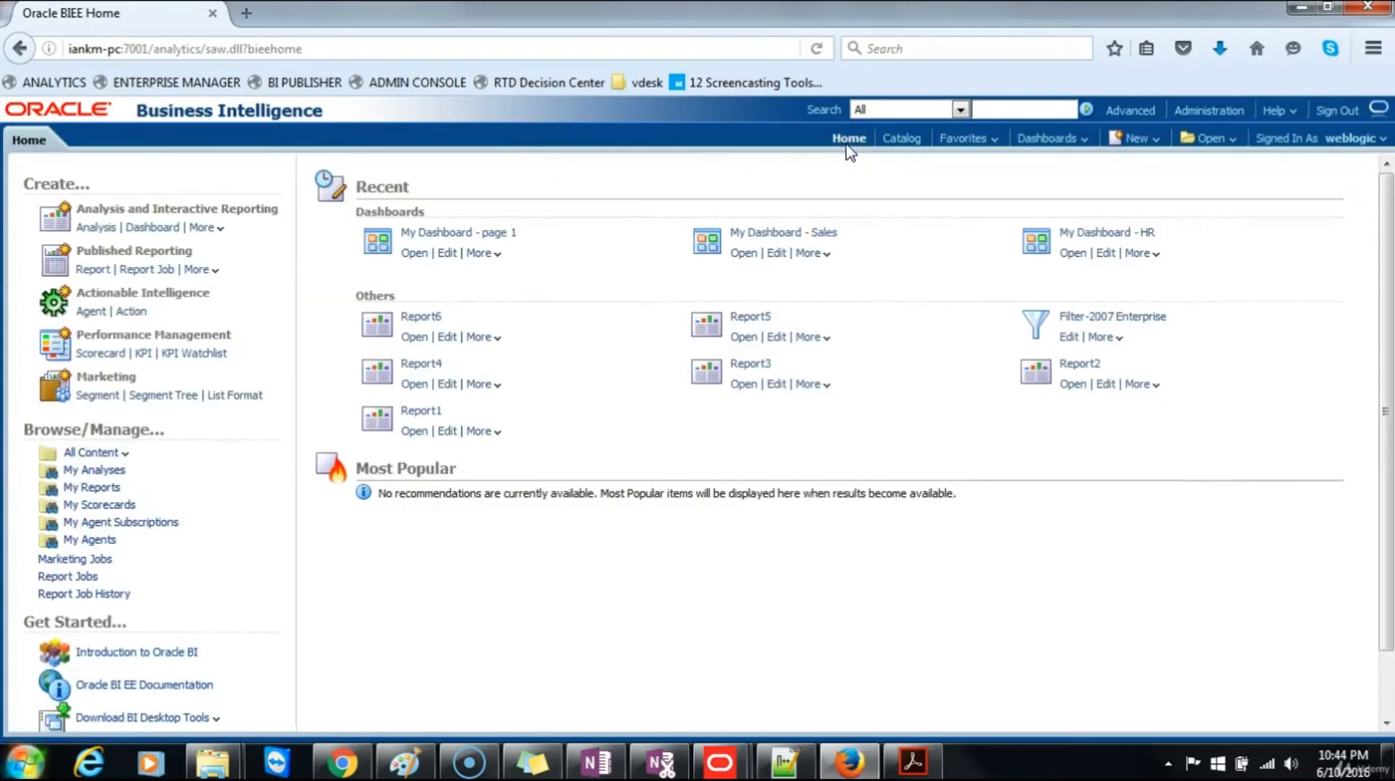
pyautogui.click(95, 226)
pyautogui.click(115, 240)
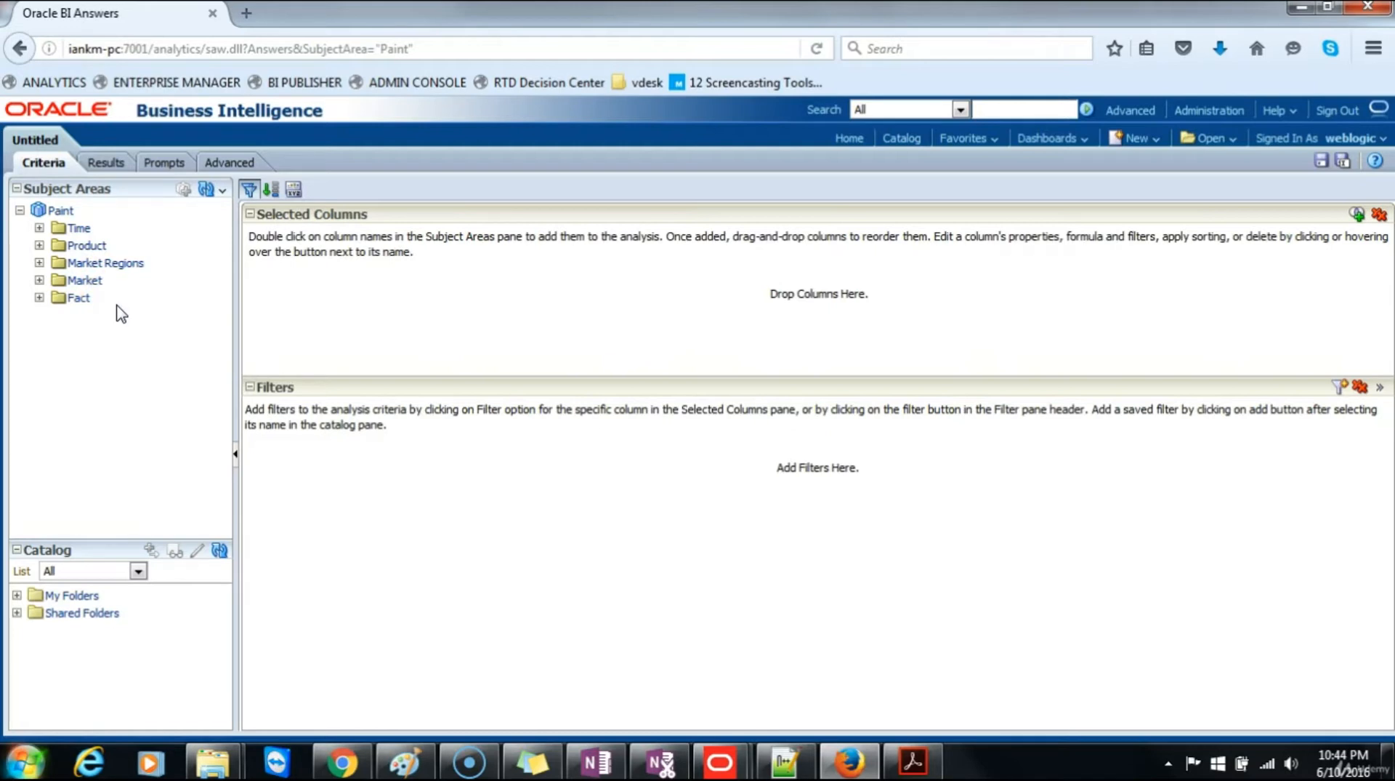
# Step: Add the Time columns Greg_year and Greg_month to the new analysis
pyautogui.click(39, 227)
pyautogui.moveTo(224, 309); pyautogui.dragTo(222, 352)
pyautogui.doubleClick(123, 440)
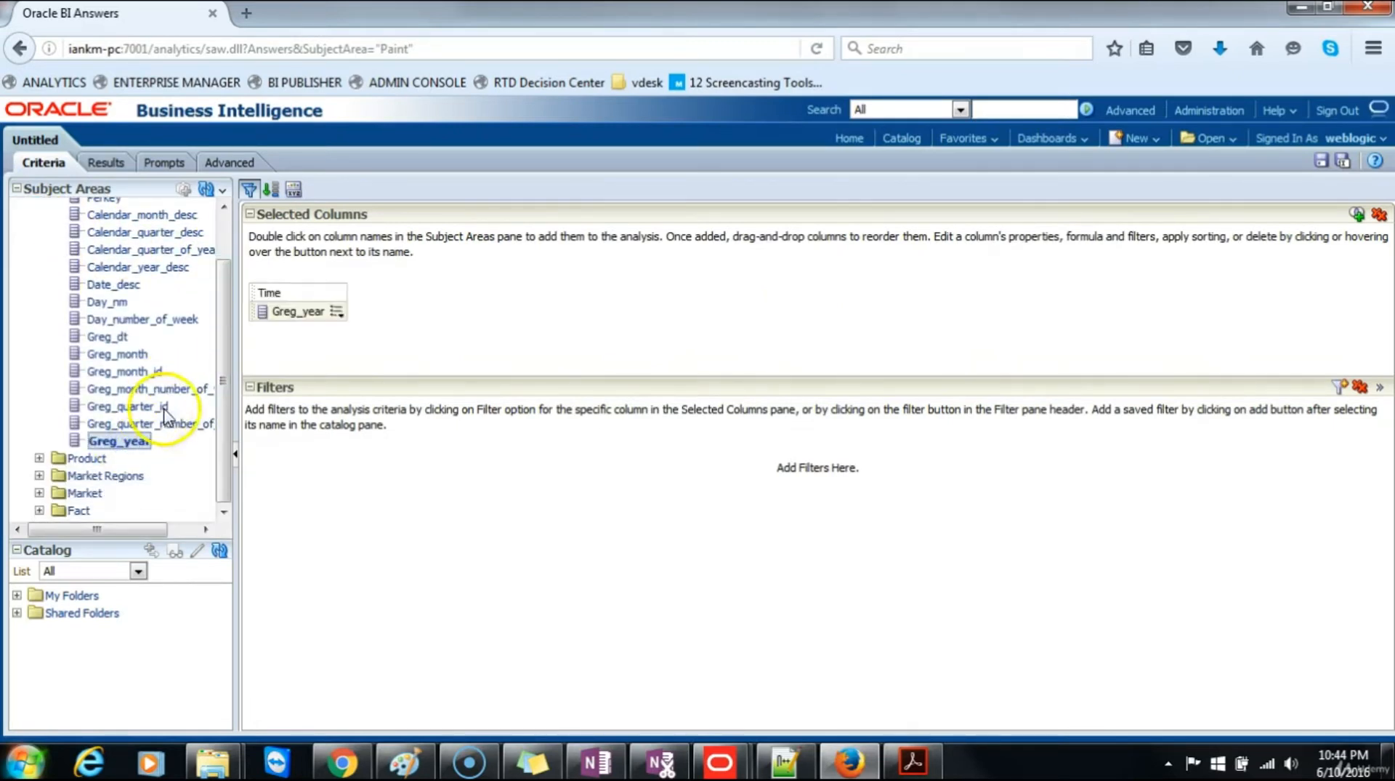
pyautogui.doubleClick(137, 356)
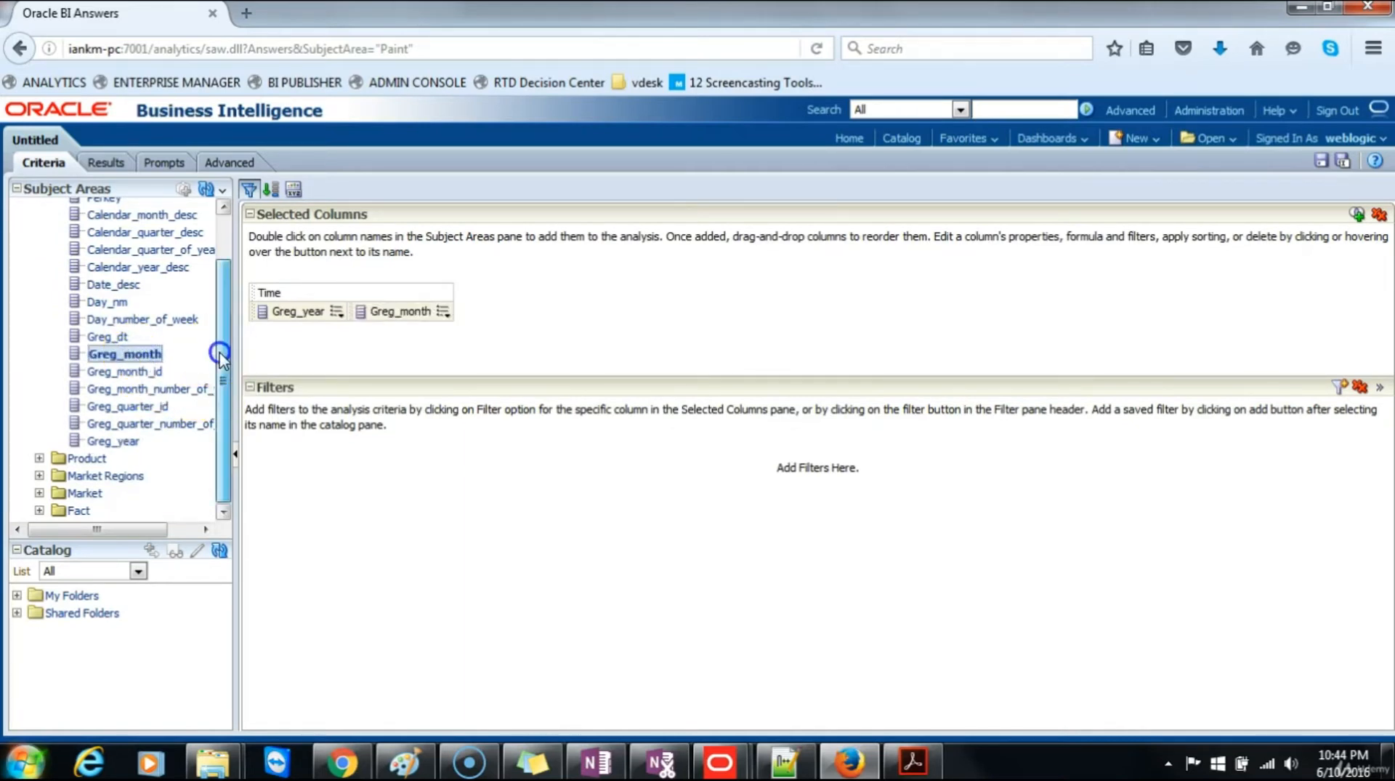
# Step: Add the Fact columns Units and Dollars to the analysis and display the results
pyautogui.click(39, 509)
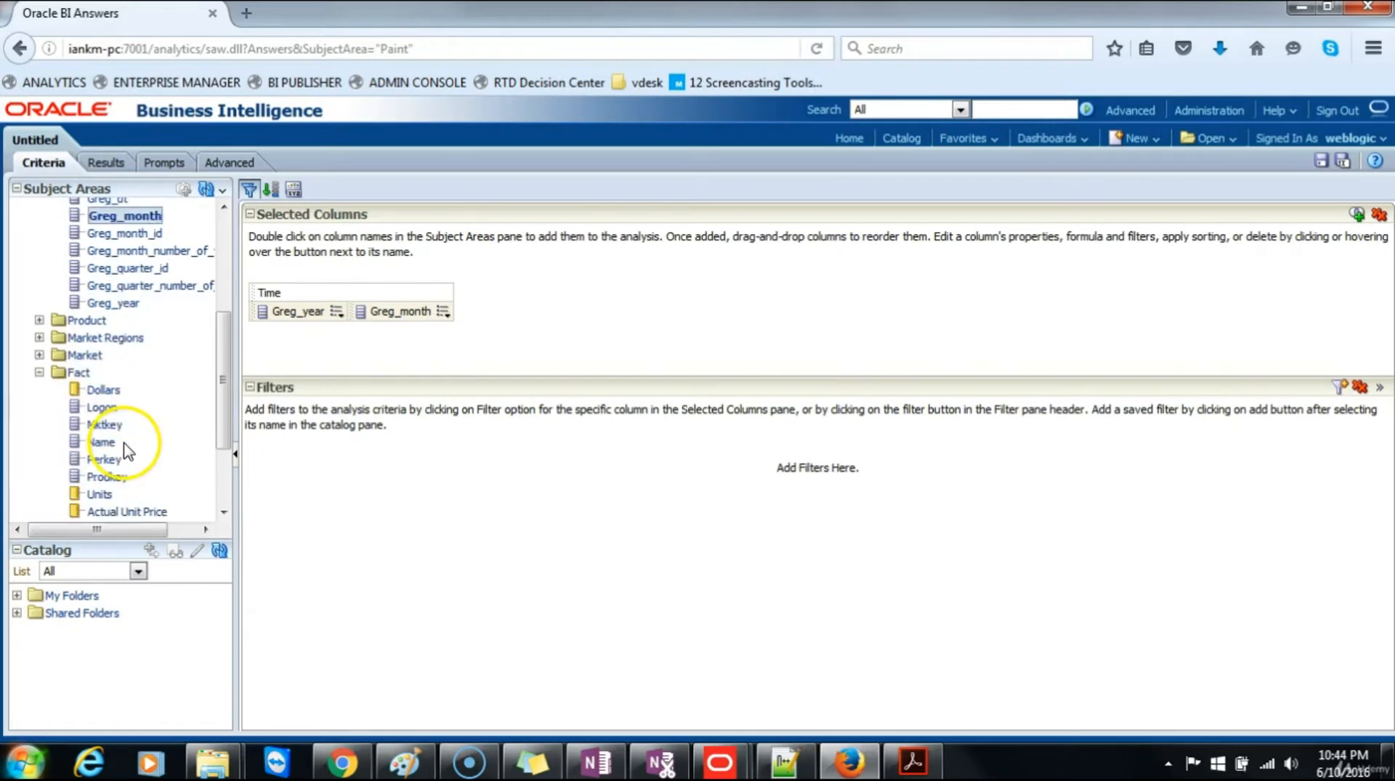
pyautogui.doubleClick(100, 495)
pyautogui.doubleClick(106, 390)
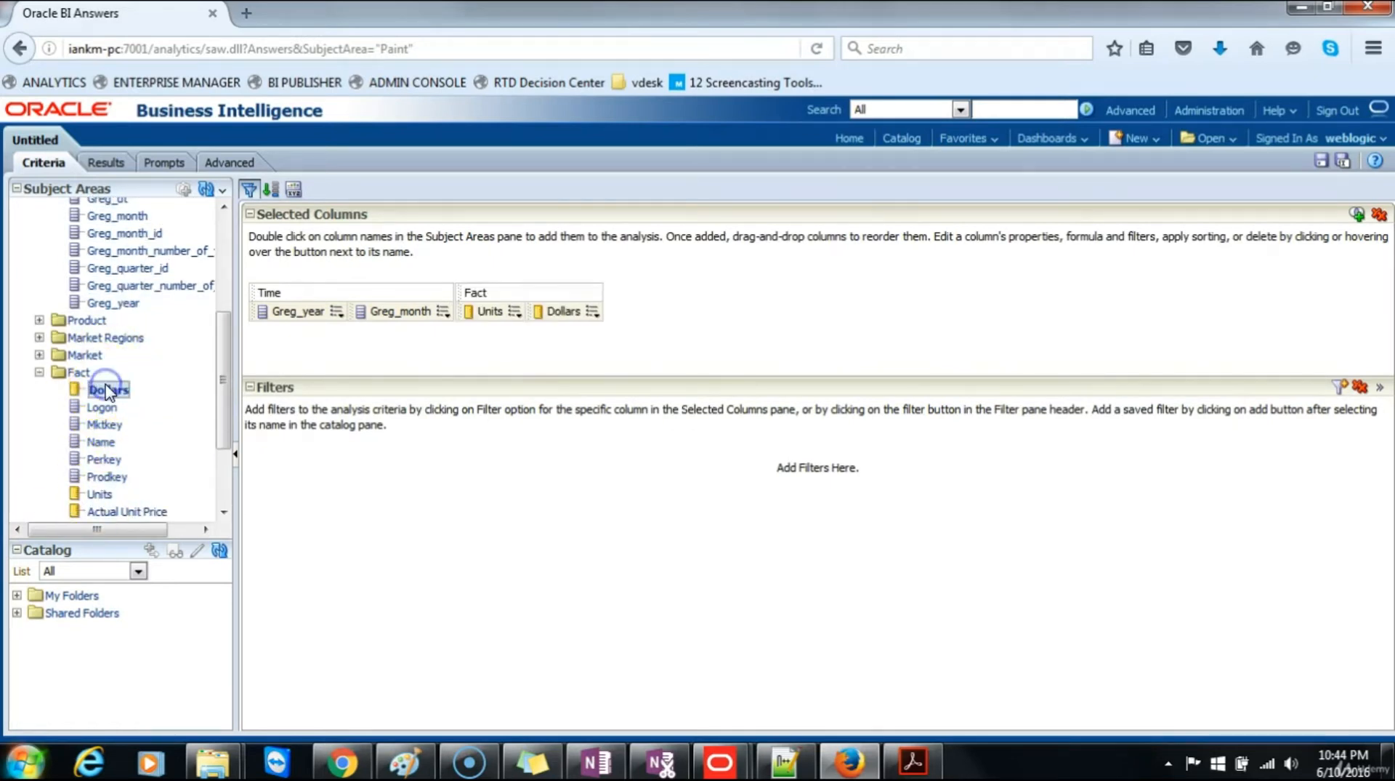
pyautogui.click(111, 166)
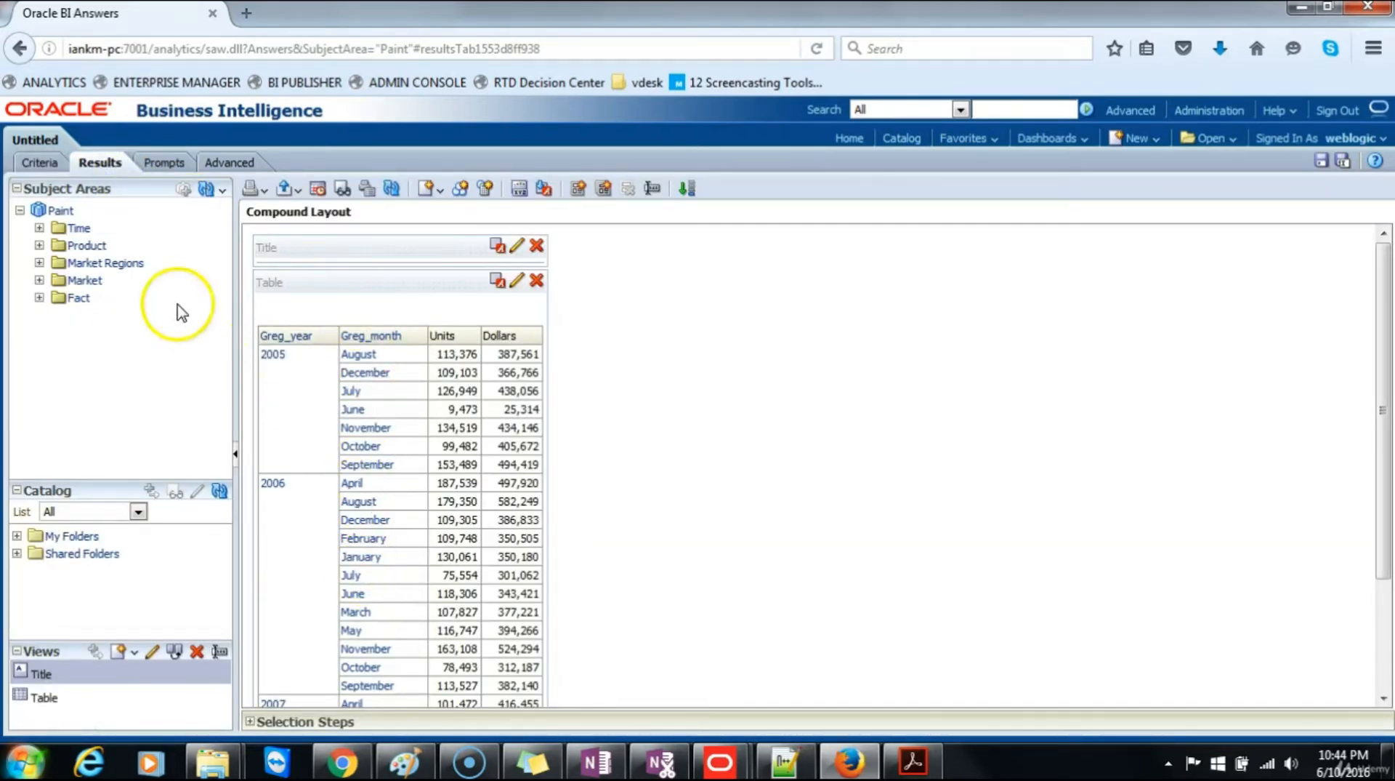
# Step: Return to the criteria, open the Dollars column's formula for editing, and enable custom headings
pyautogui.click(44, 162)
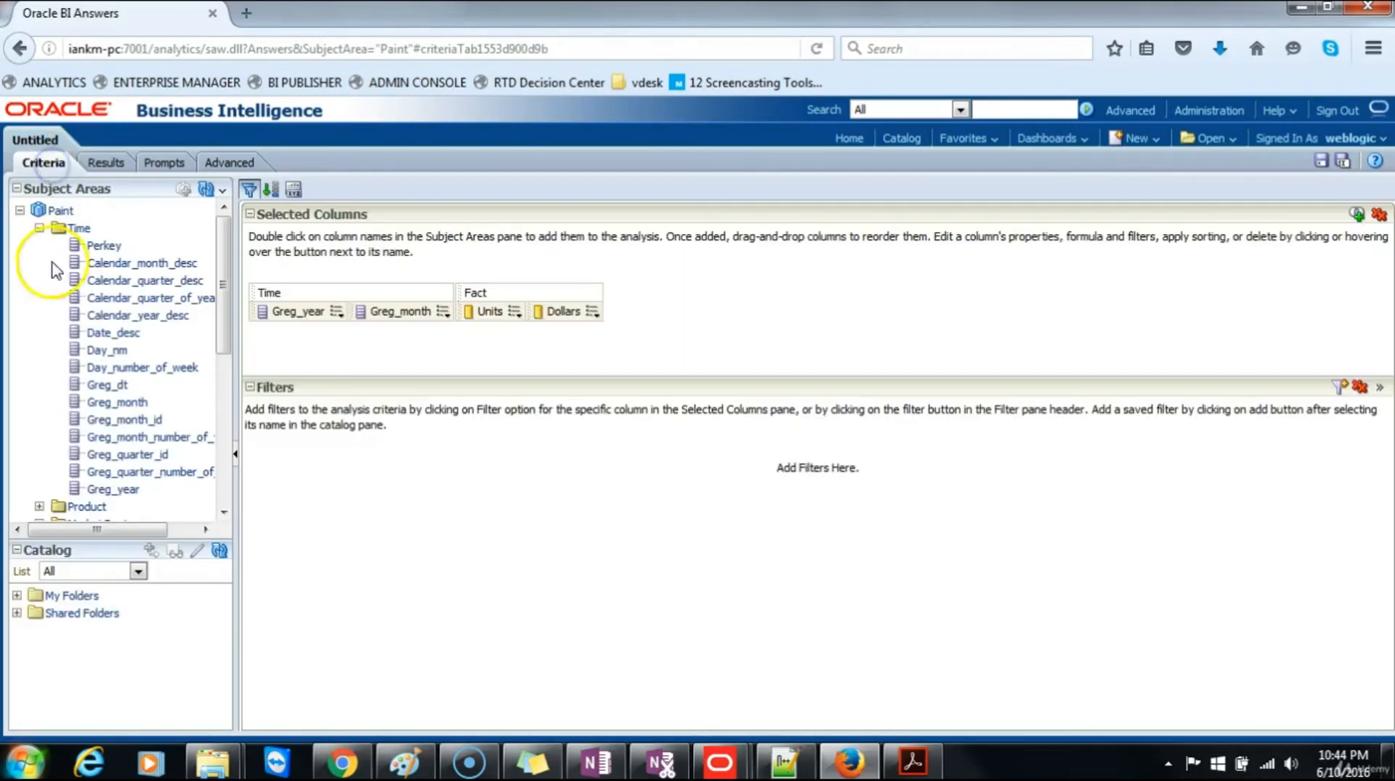
pyautogui.click(44, 723)
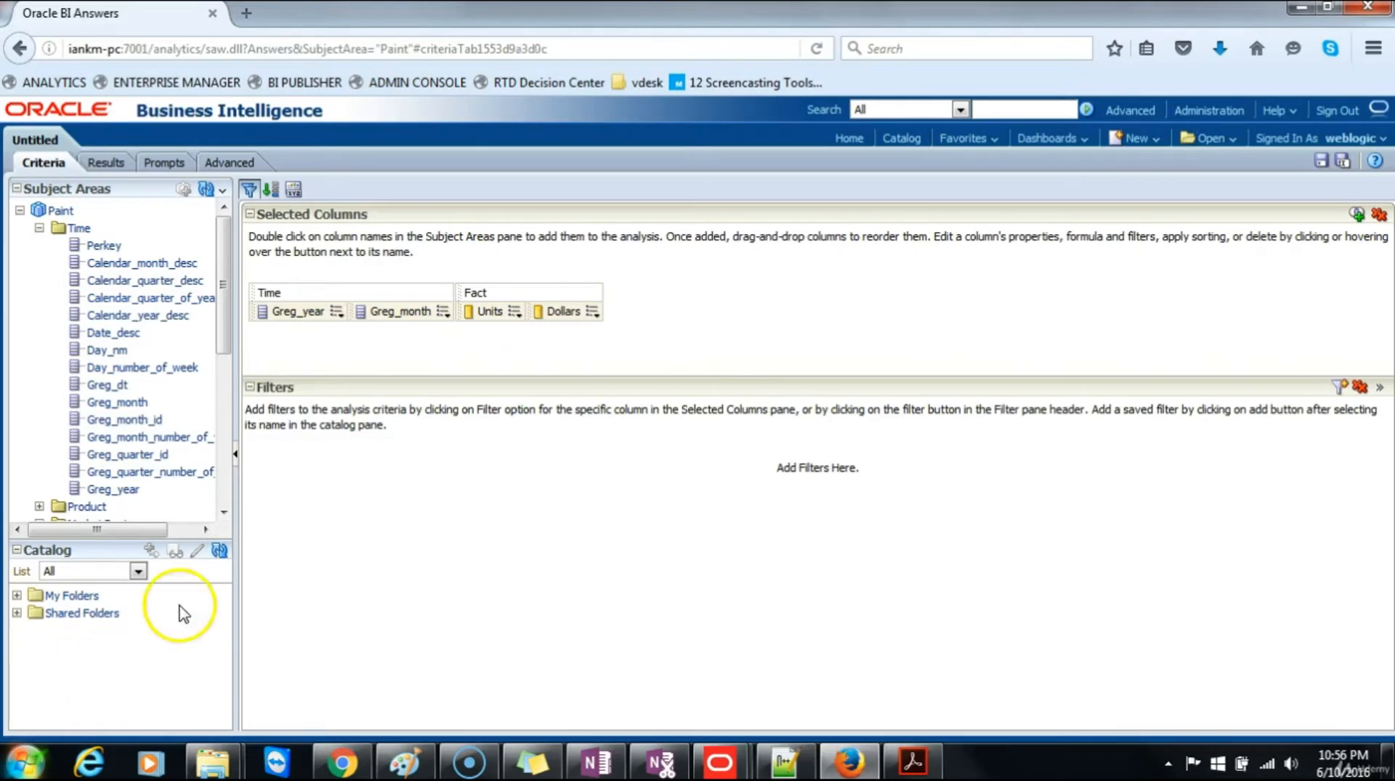
pyautogui.click(592, 311)
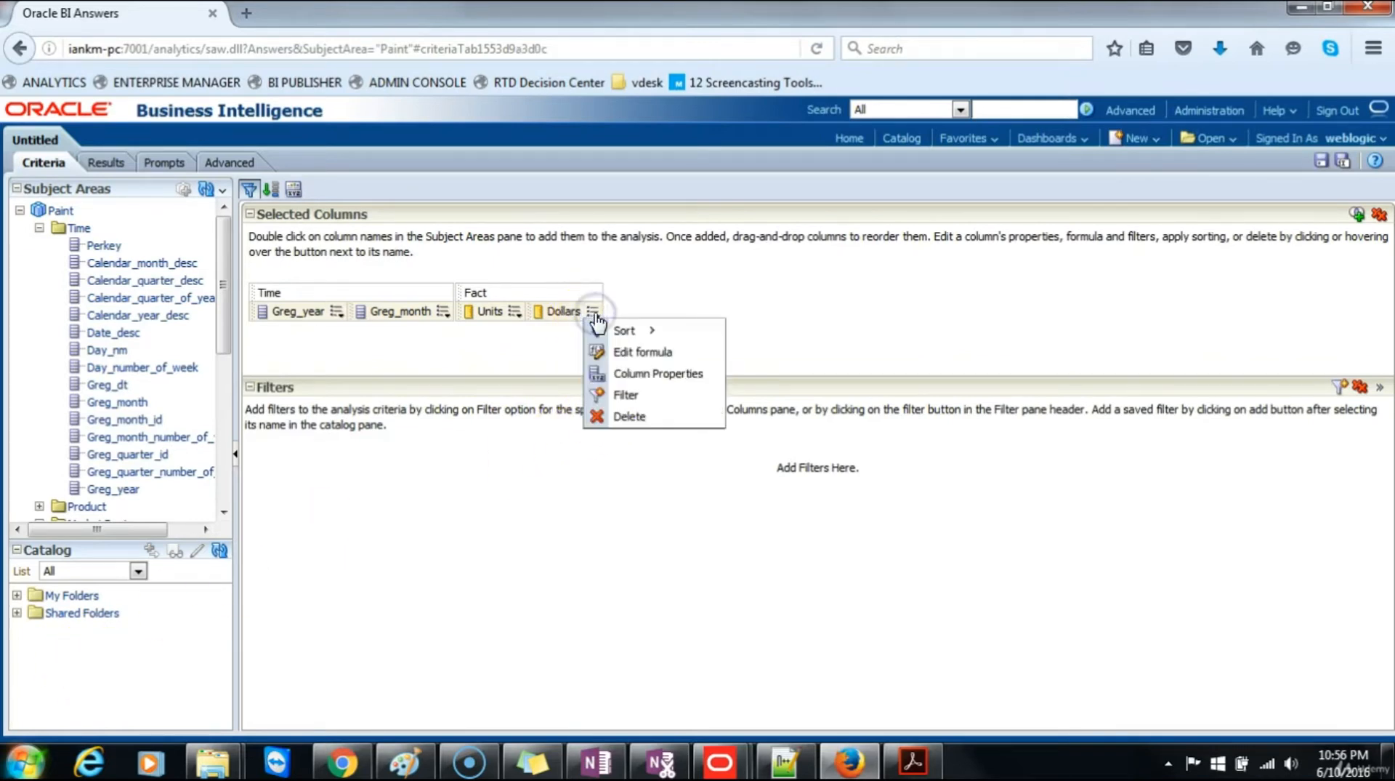
pyautogui.click(623, 358)
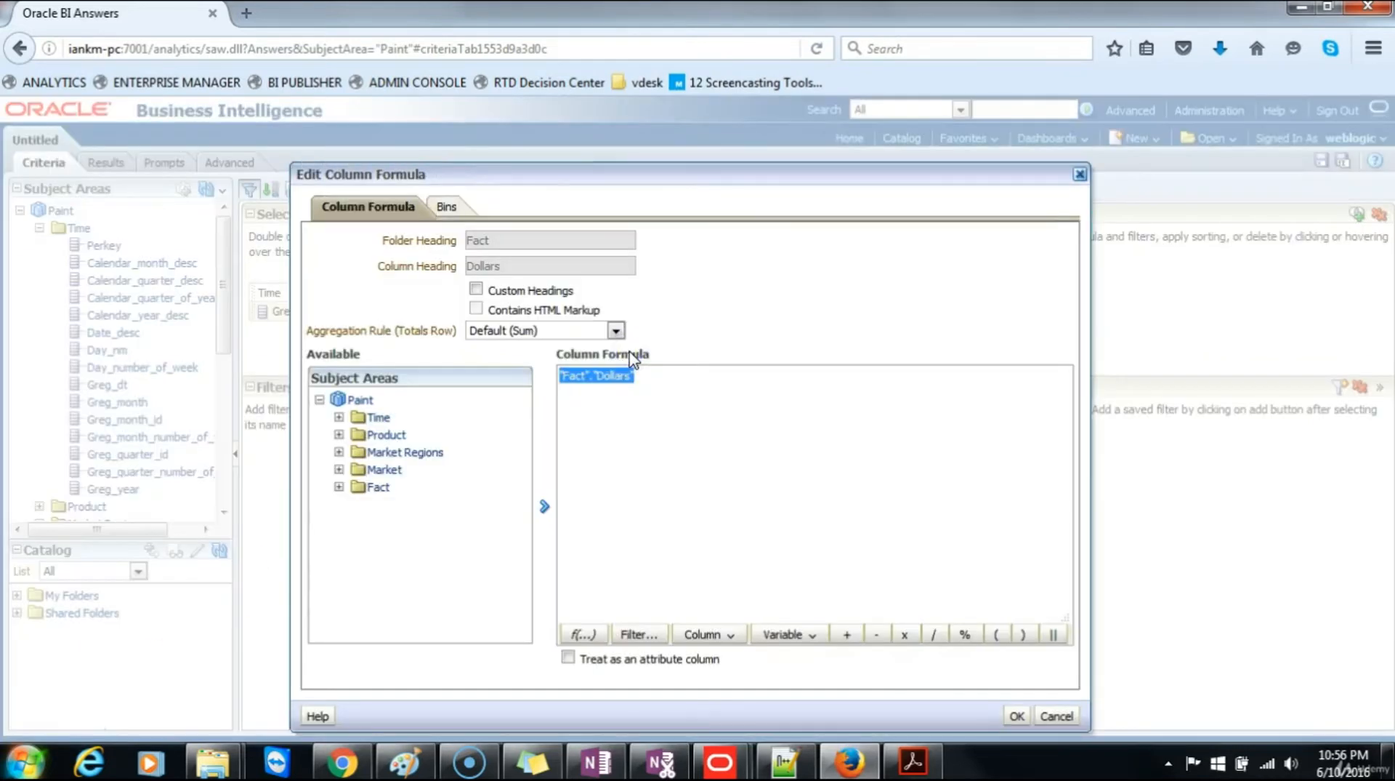
pyautogui.click(477, 290)
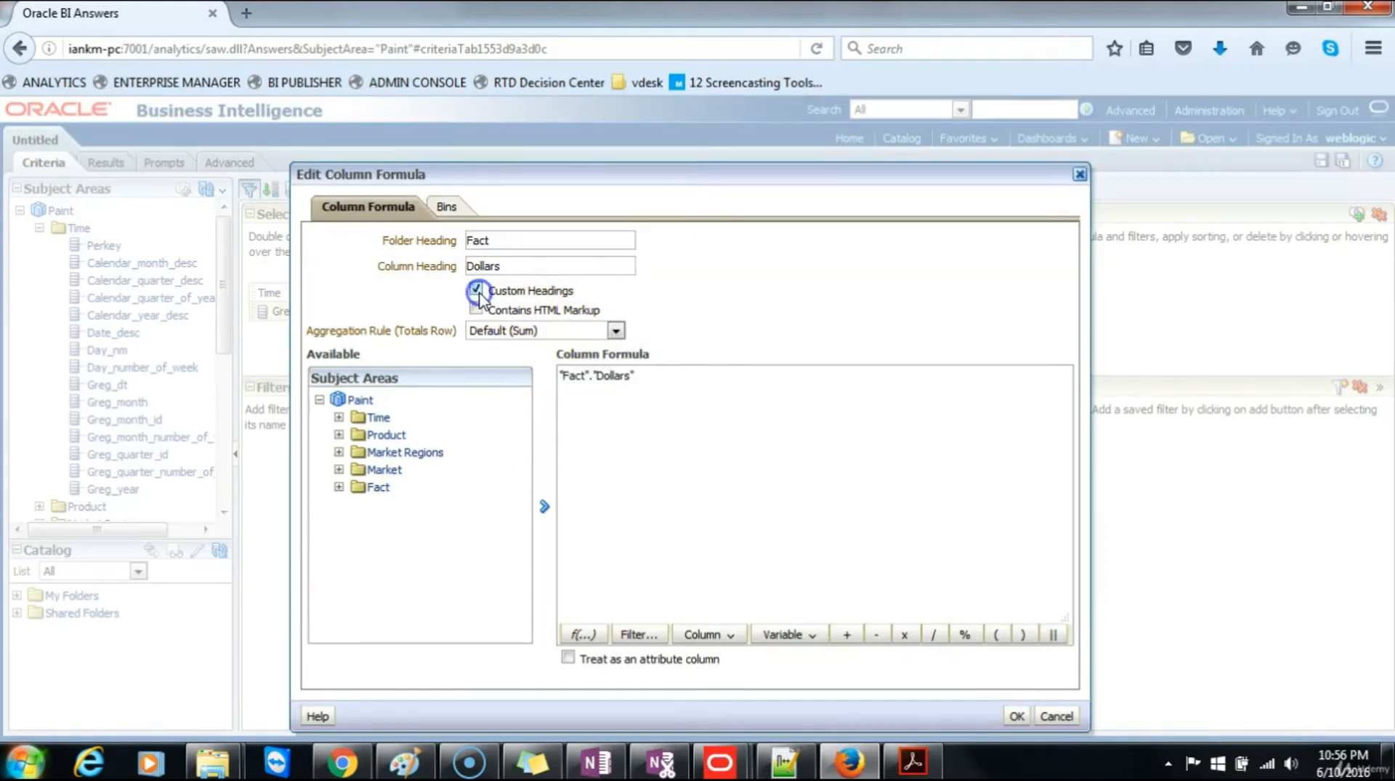
# Step: Set the Dollars column's folder heading to "Increase by 10%"
pyautogui.click(505, 238)
pyautogui.moveTo(504, 238); pyautogui.dragTo(436, 226)
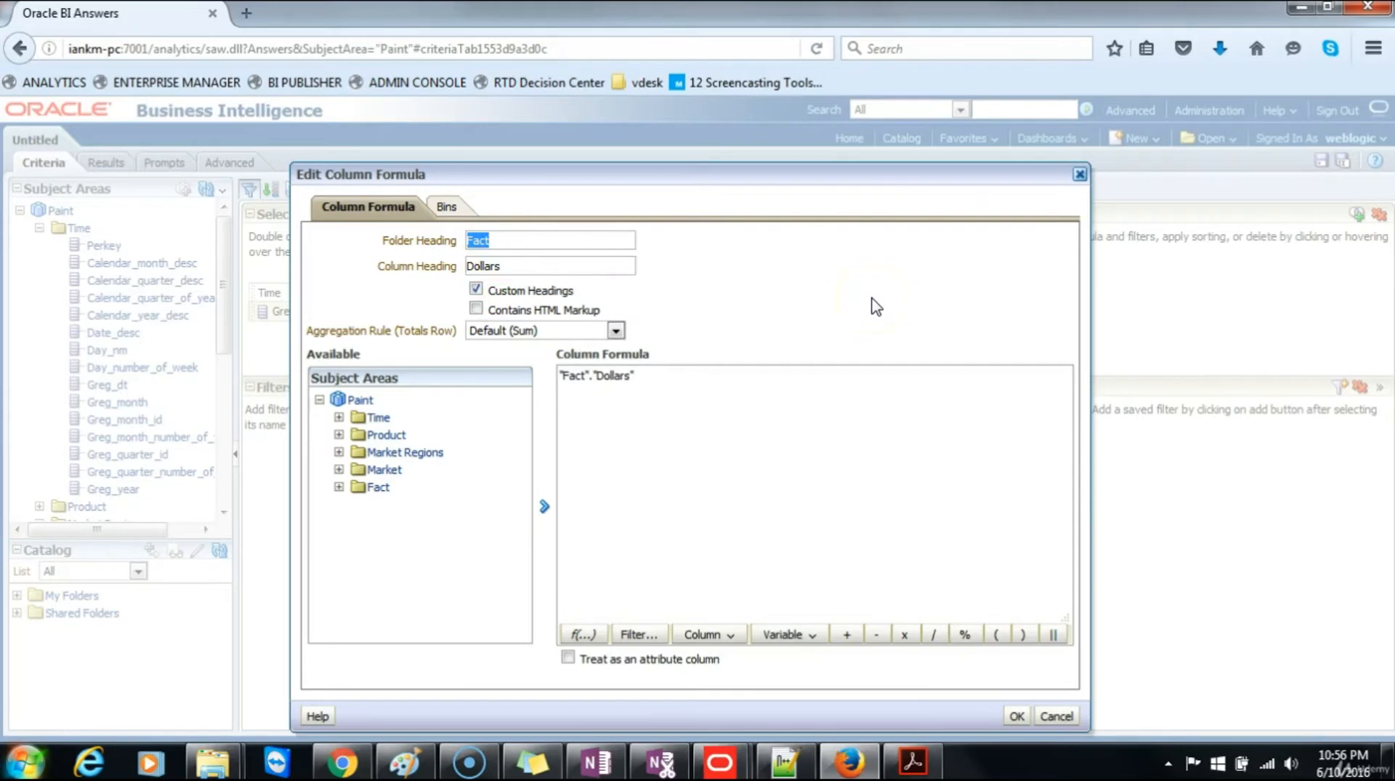
pyautogui.write('iNC')
pyautogui.press('BackSpace')
pyautogui.press('BackSpace')
pyautogui.press('BackSpace')
pyautogui.click(860, 288)
pyautogui.write('Increase by 10%')
# Step: Append *1.10 to the Dollars column formula, apply it, and display the results
pyautogui.click(663, 383)
pyautogui.click(664, 383)
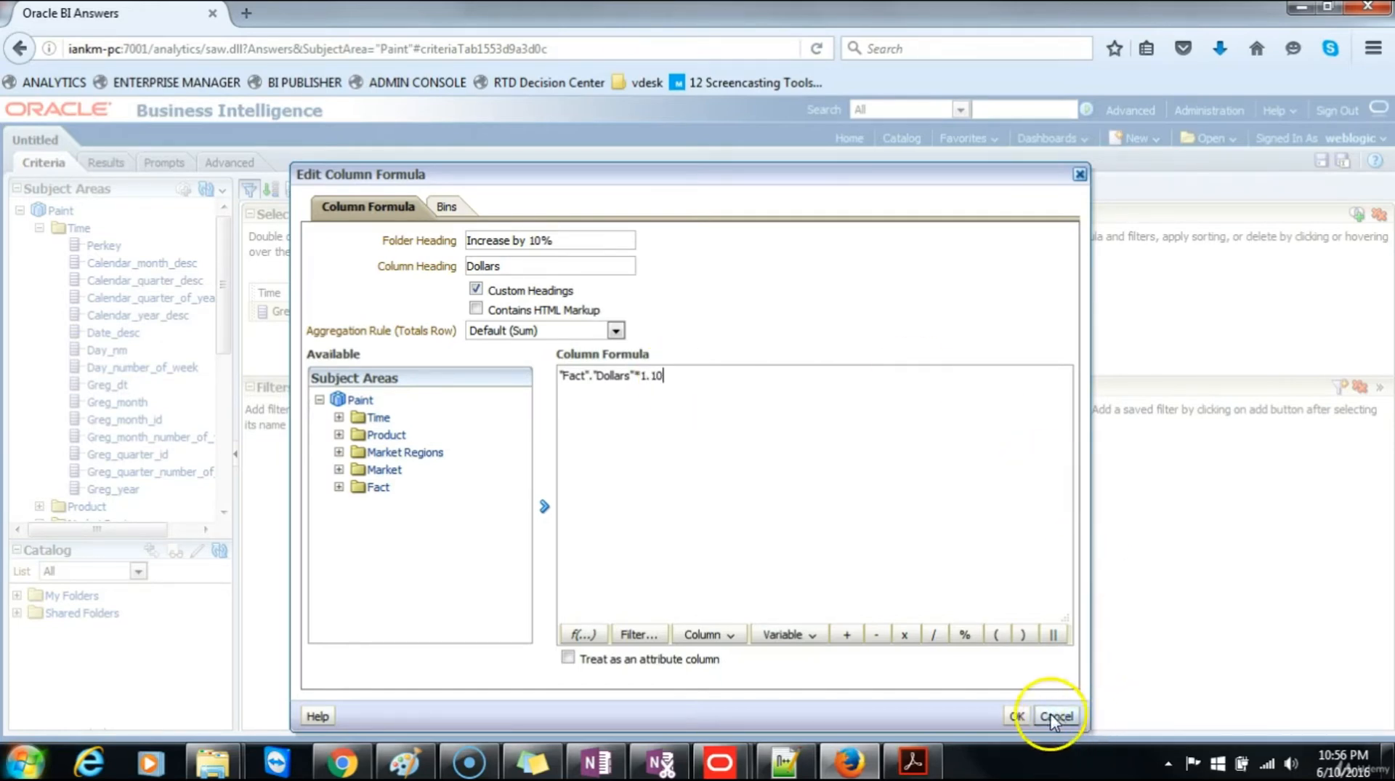
pyautogui.click(1018, 715)
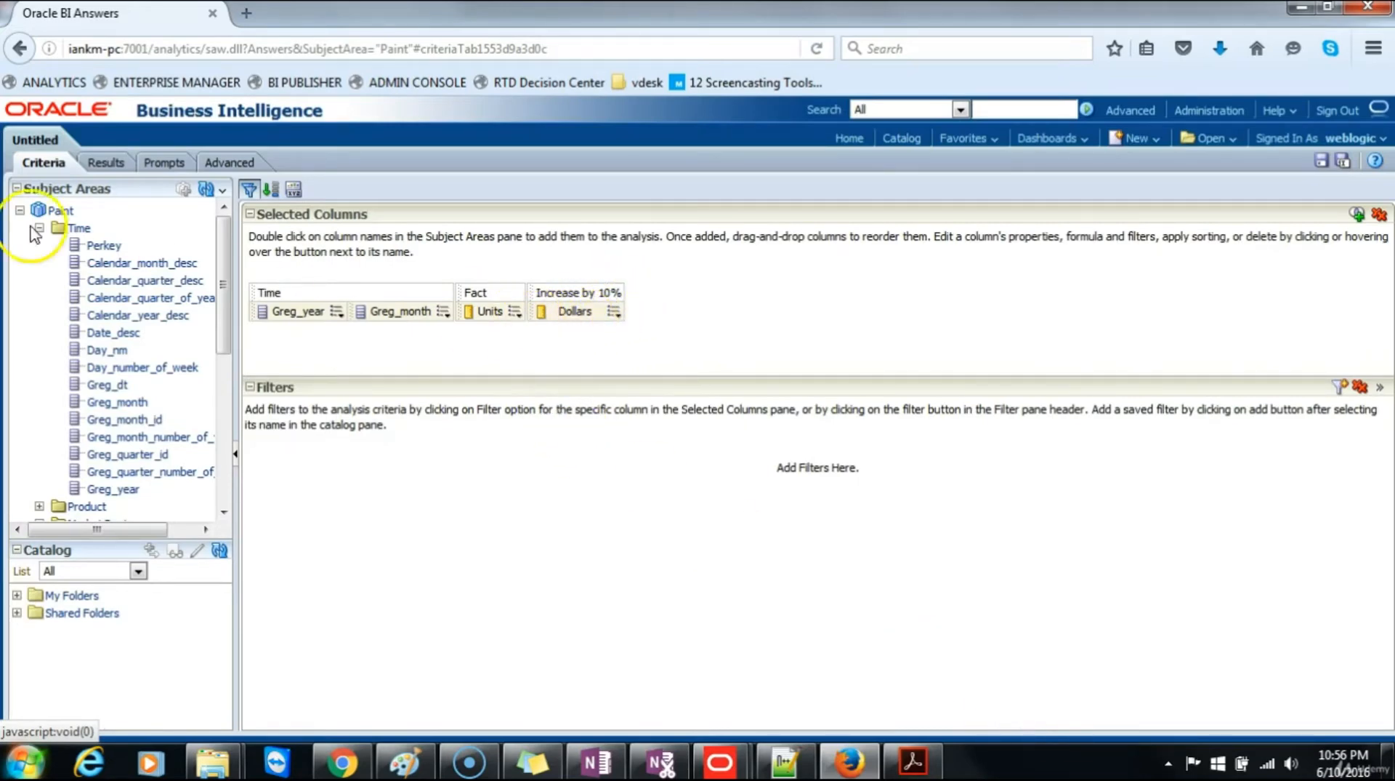
pyautogui.click(100, 161)
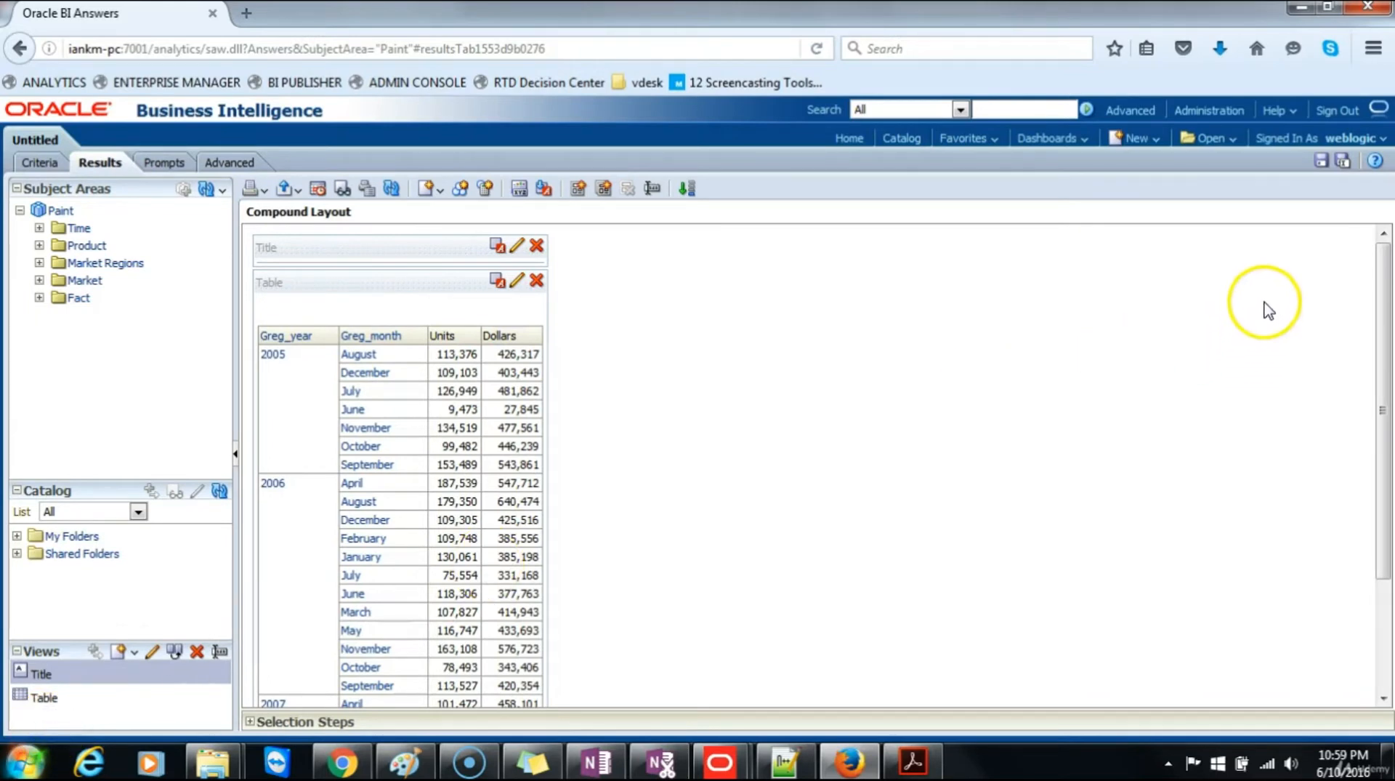
# Step: Save the analysis in Paint Reports as Report7 with the description "Dollars increase by 10%"
pyautogui.click(1324, 163)
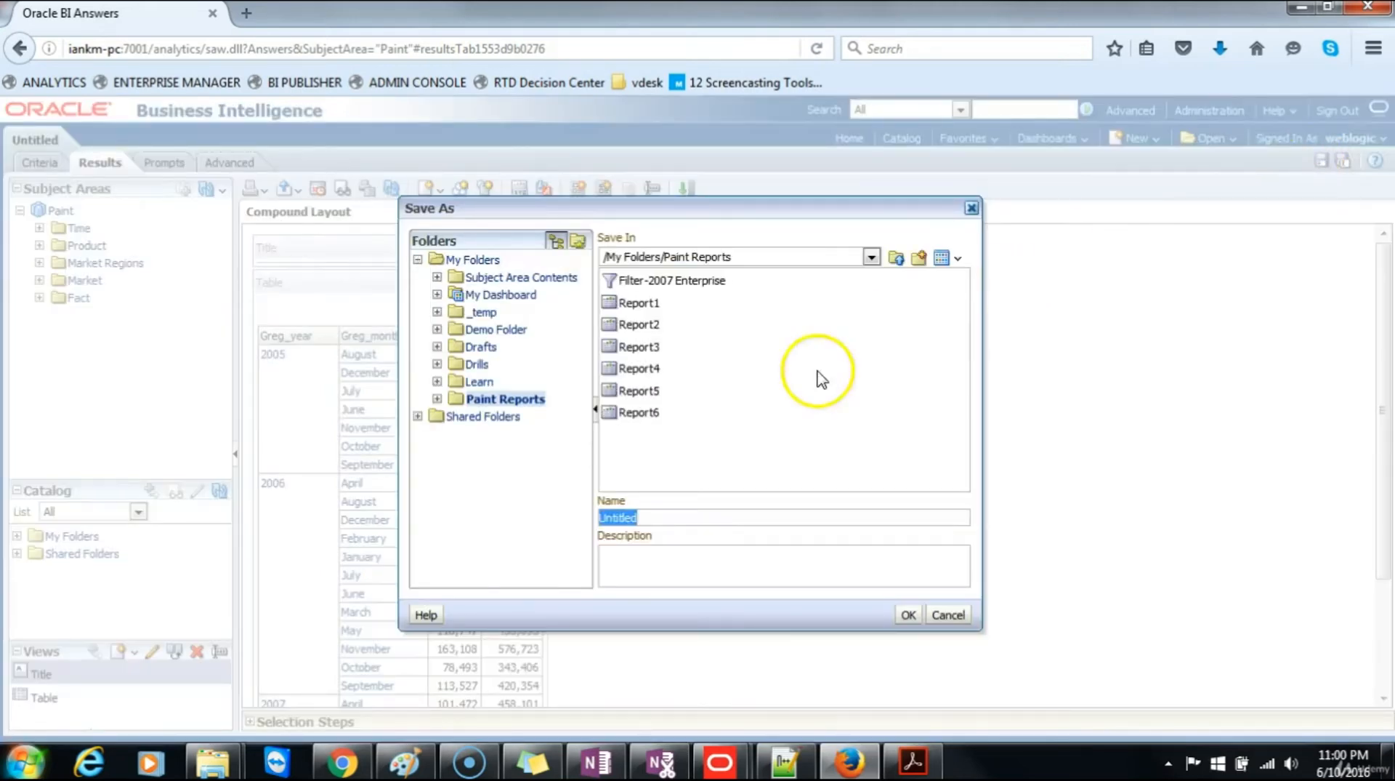
pyautogui.click(657, 412)
pyautogui.click(676, 519)
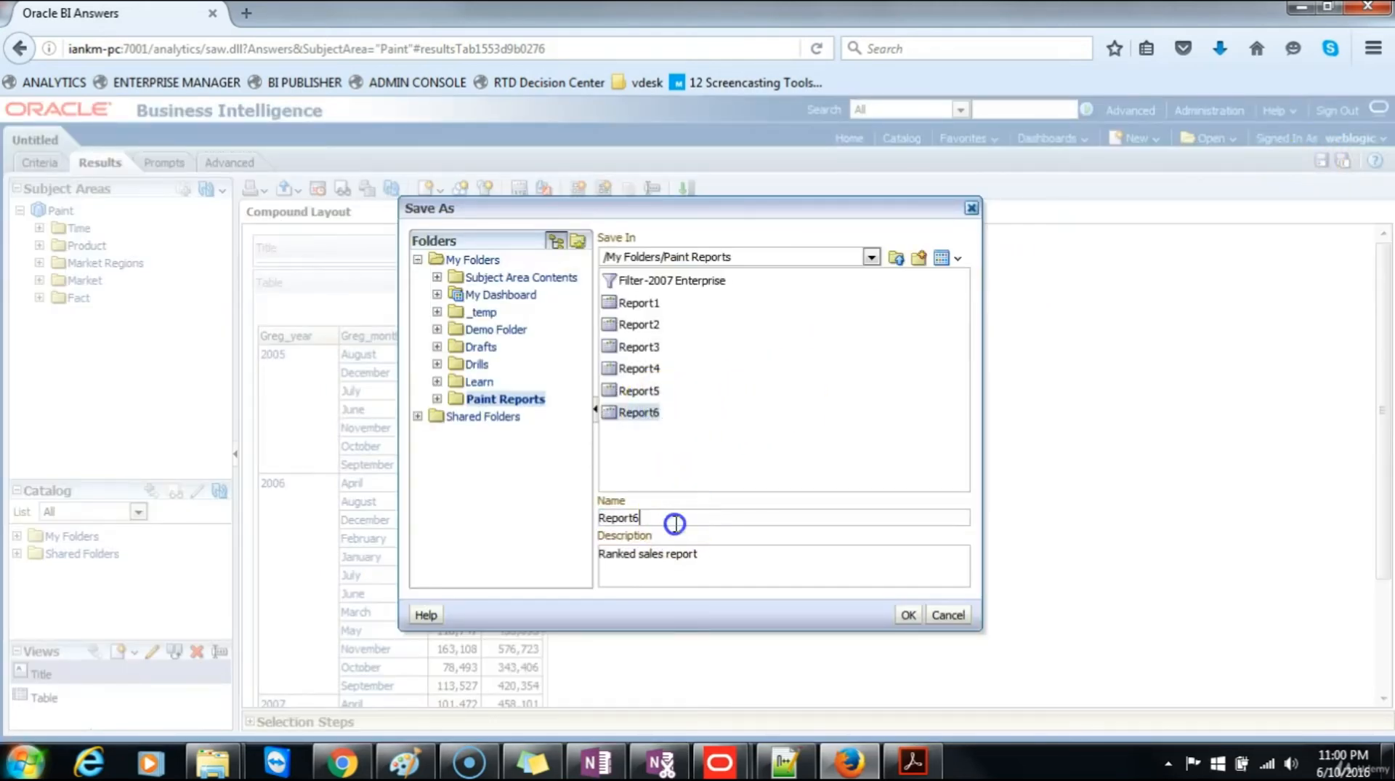
pyautogui.press('BackSpace')
pyautogui.moveTo(721, 556); pyautogui.dragTo(524, 537)
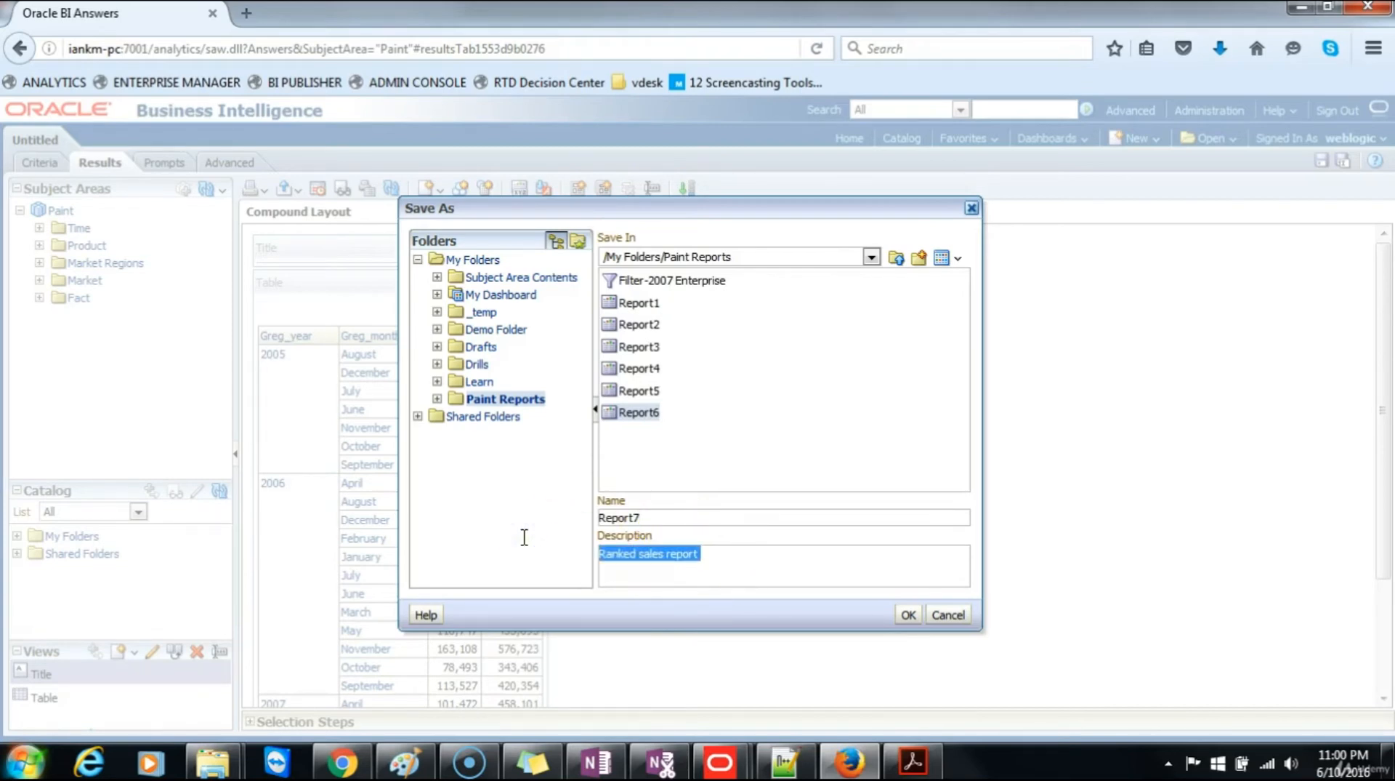
pyautogui.write('Dollars increase by 10%')
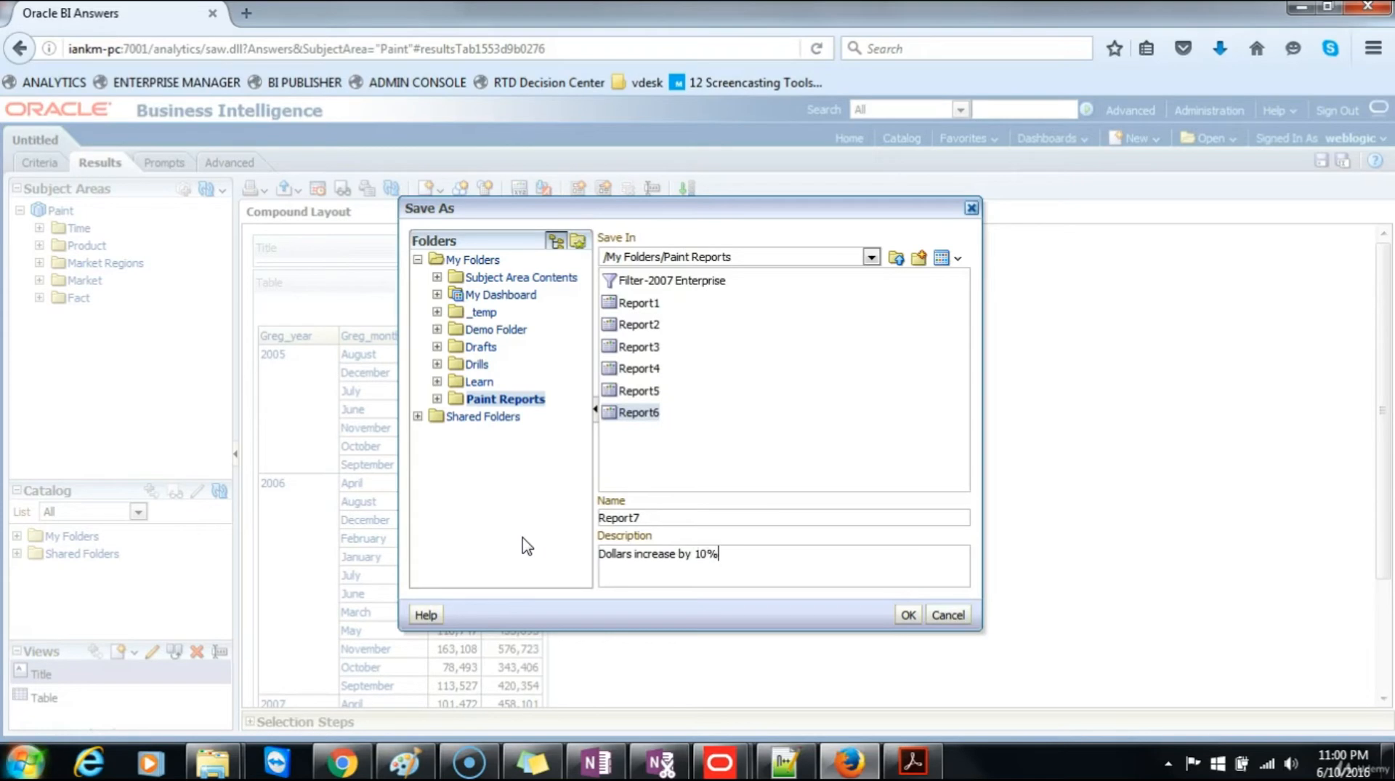
pyautogui.click(908, 614)
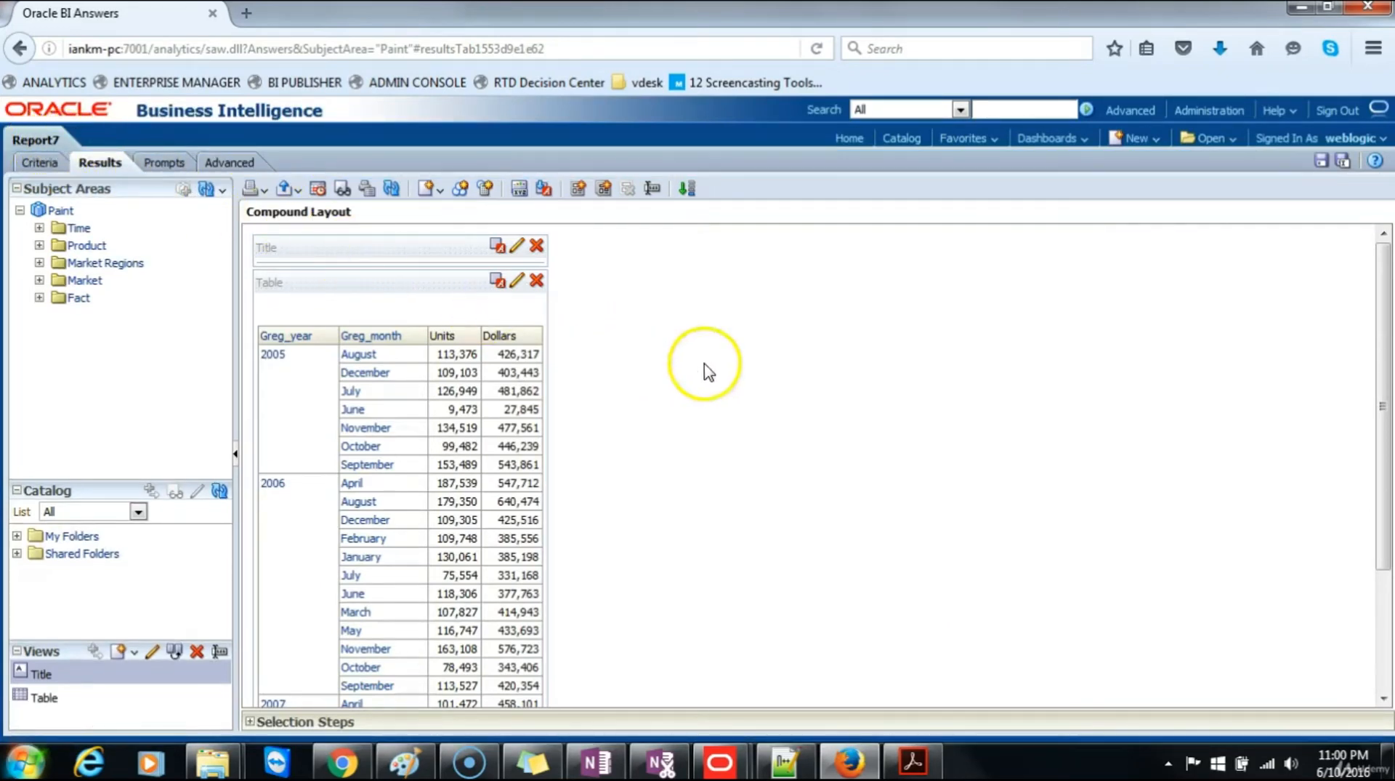
# Step: Return to the home page and create a new dashboard prompt on the Paint subject area
pyautogui.click(861, 145)
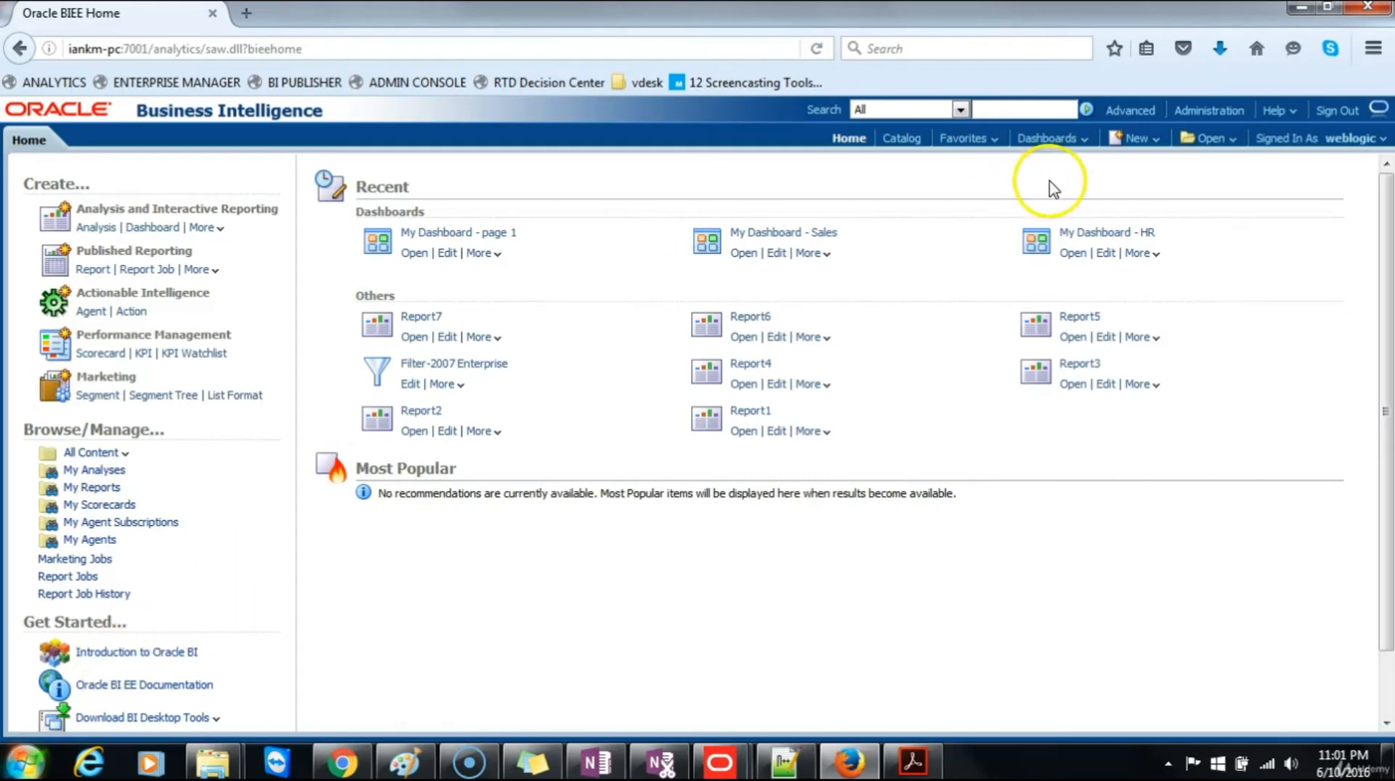
pyautogui.click(1143, 139)
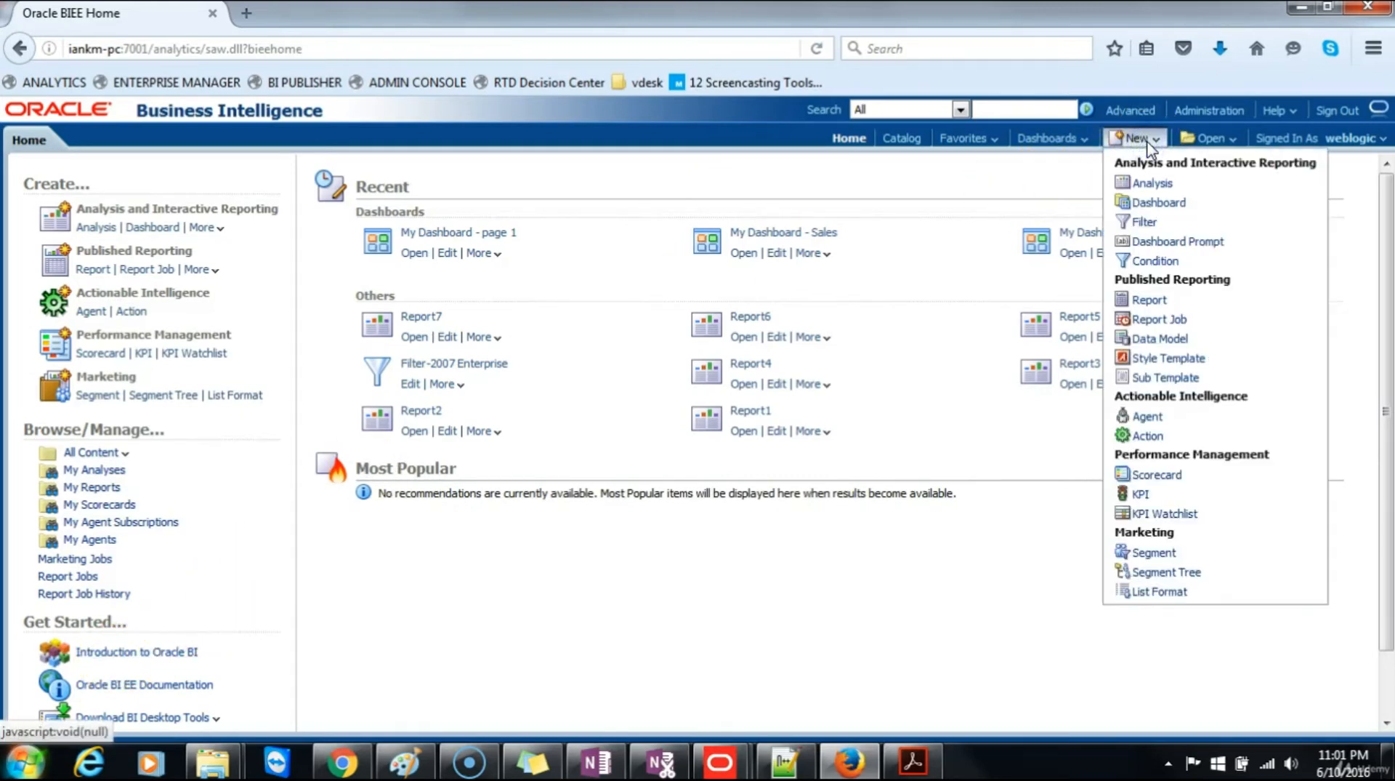
pyautogui.click(1162, 241)
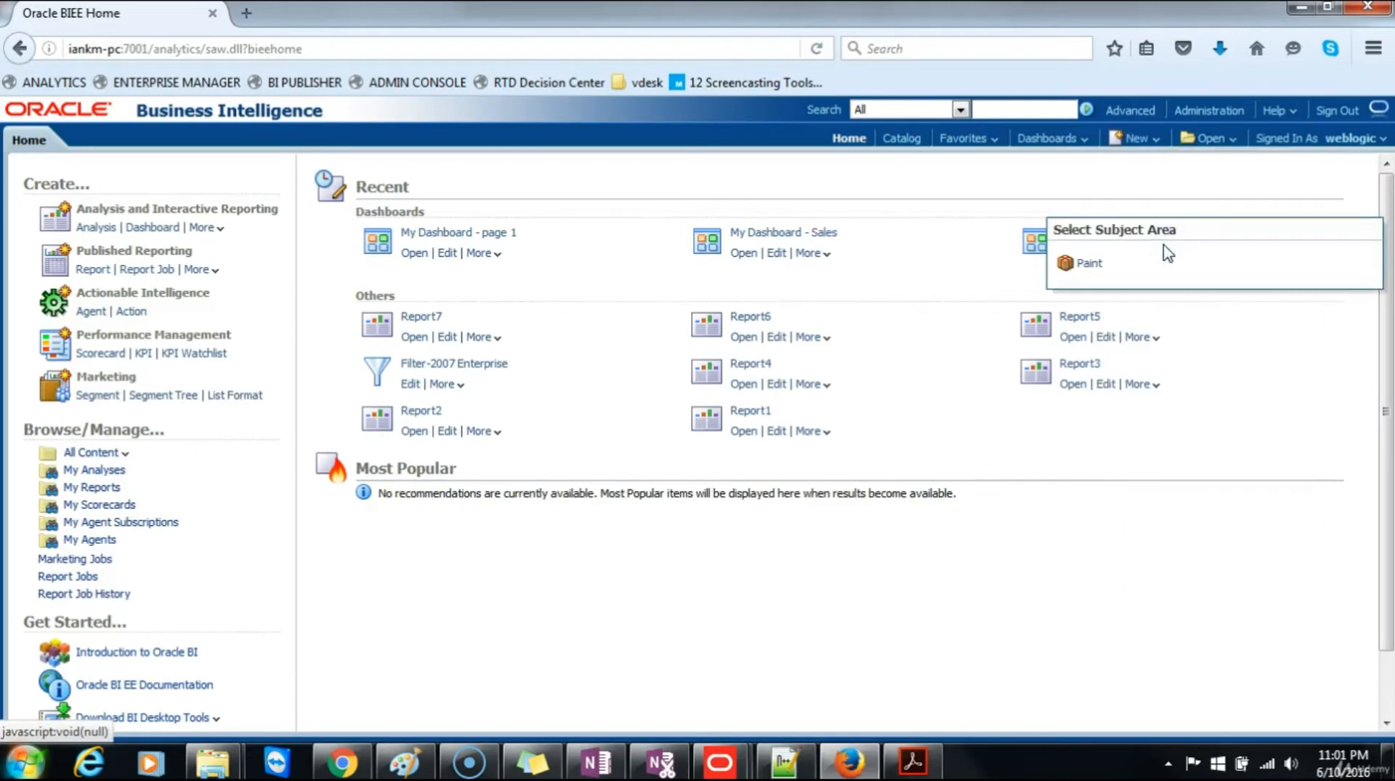
pyautogui.click(1088, 265)
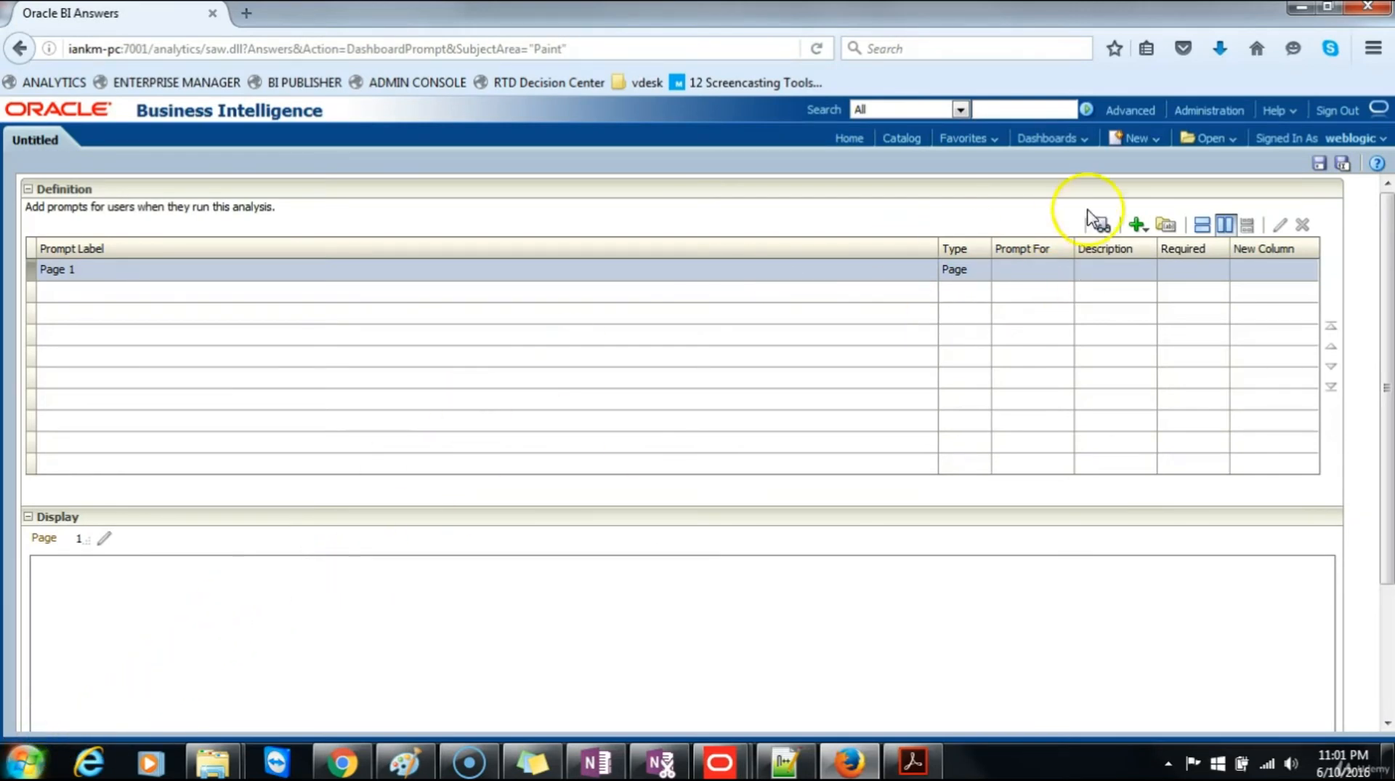
# Step: Add a column prompt on Greg_year from the Time folder, labelled "Sales Year", with a choice list
pyautogui.click(1139, 225)
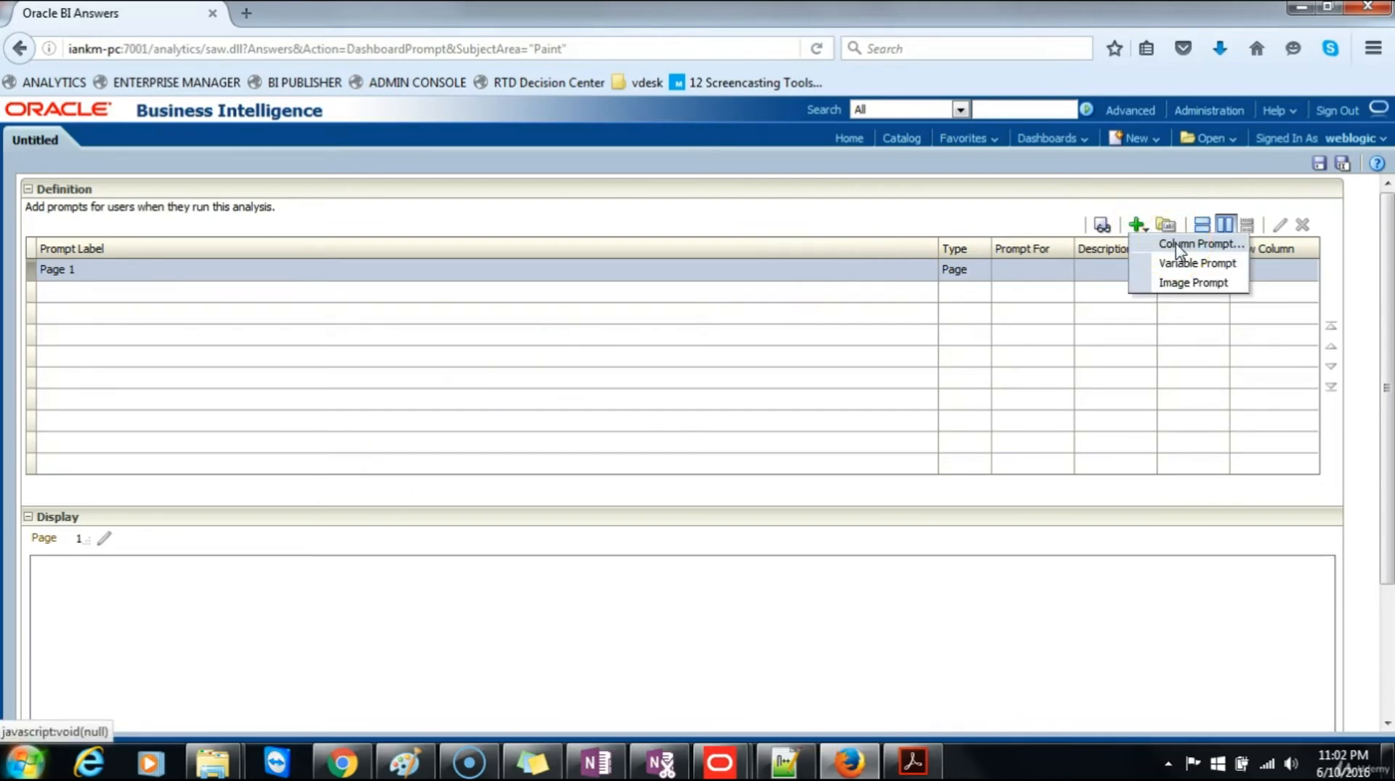
pyautogui.click(1176, 246)
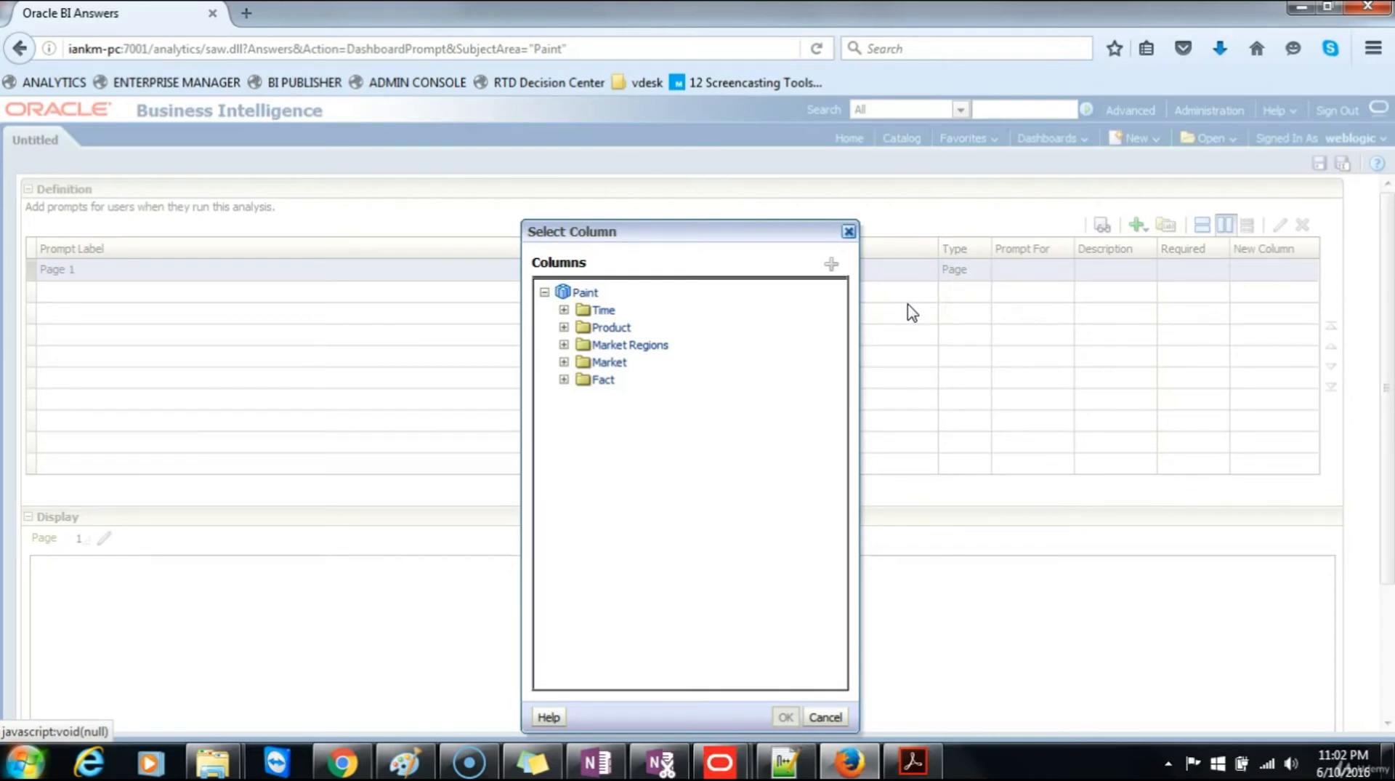
pyautogui.click(564, 311)
pyautogui.click(644, 571)
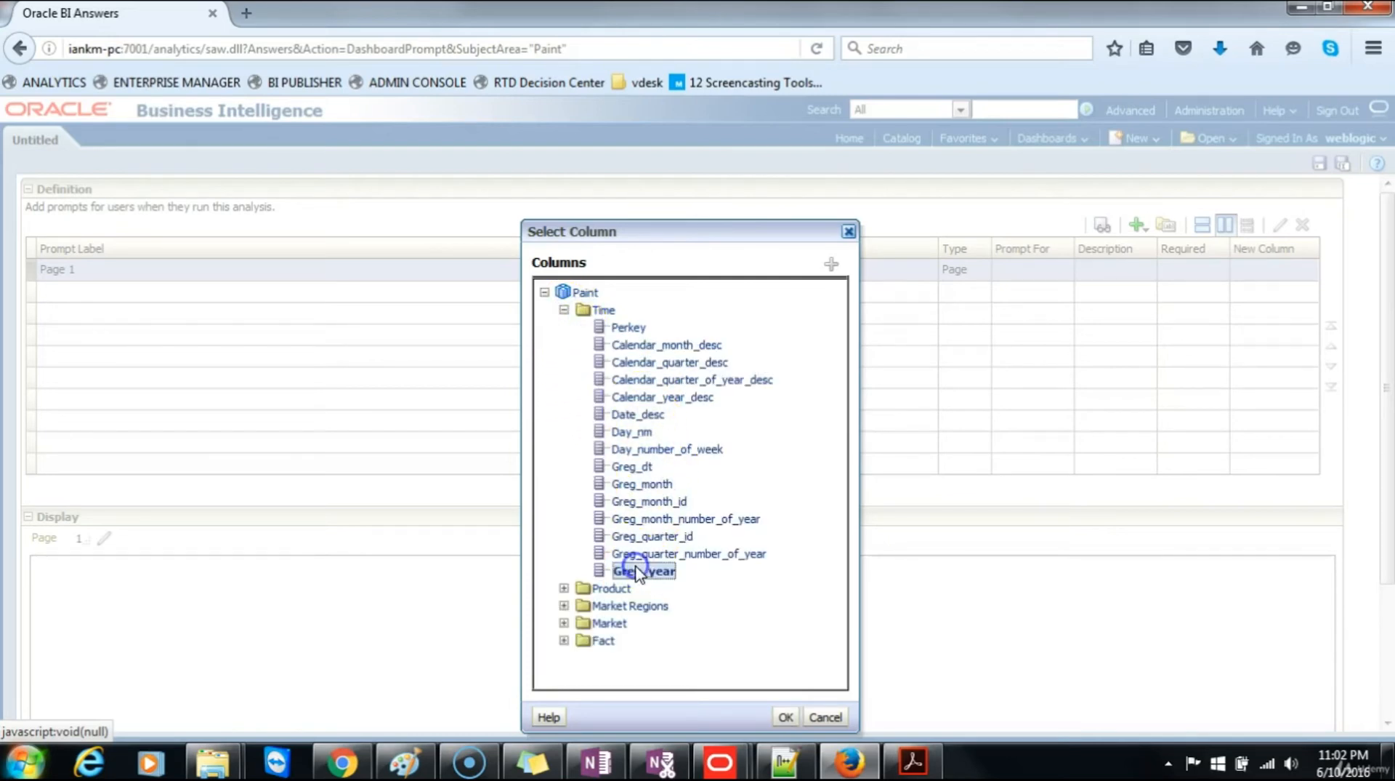
pyautogui.click(786, 716)
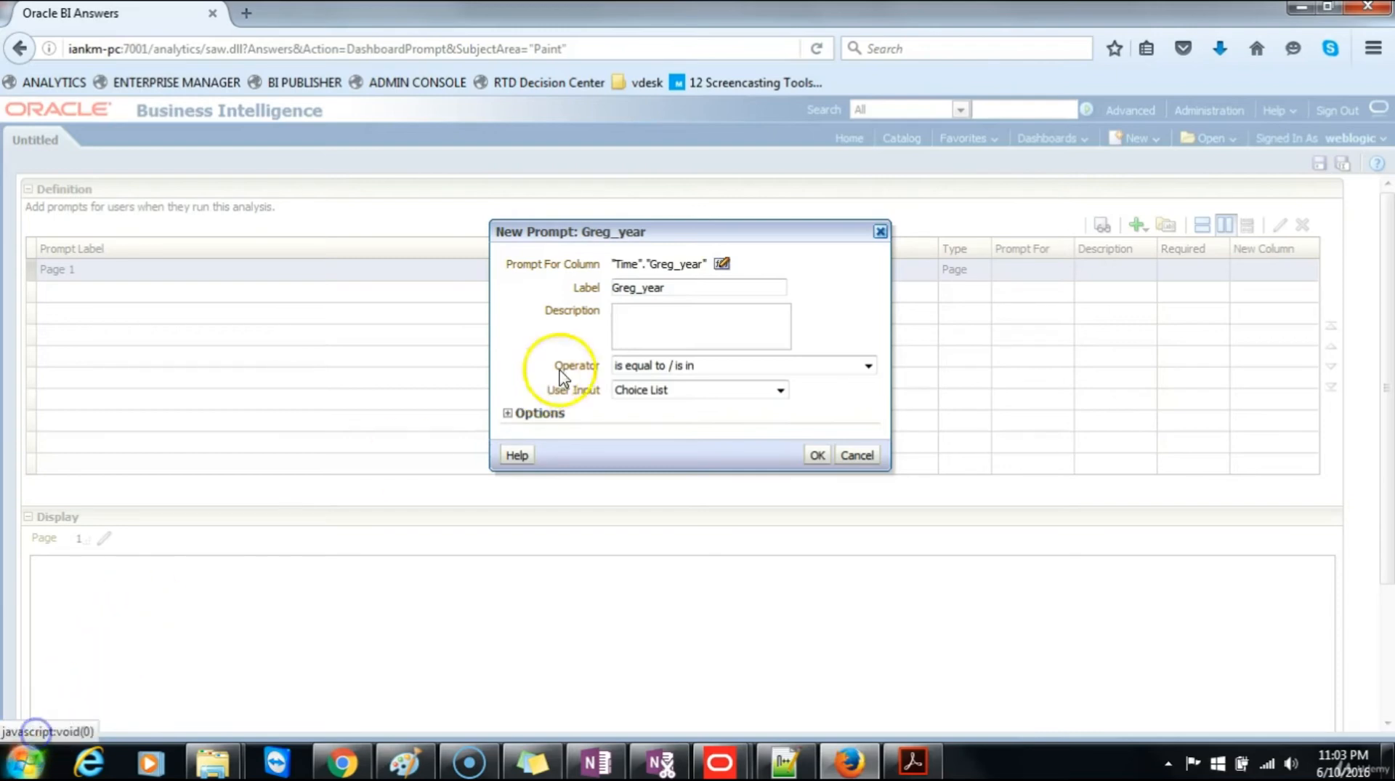
pyautogui.moveTo(676, 287); pyautogui.dragTo(556, 289)
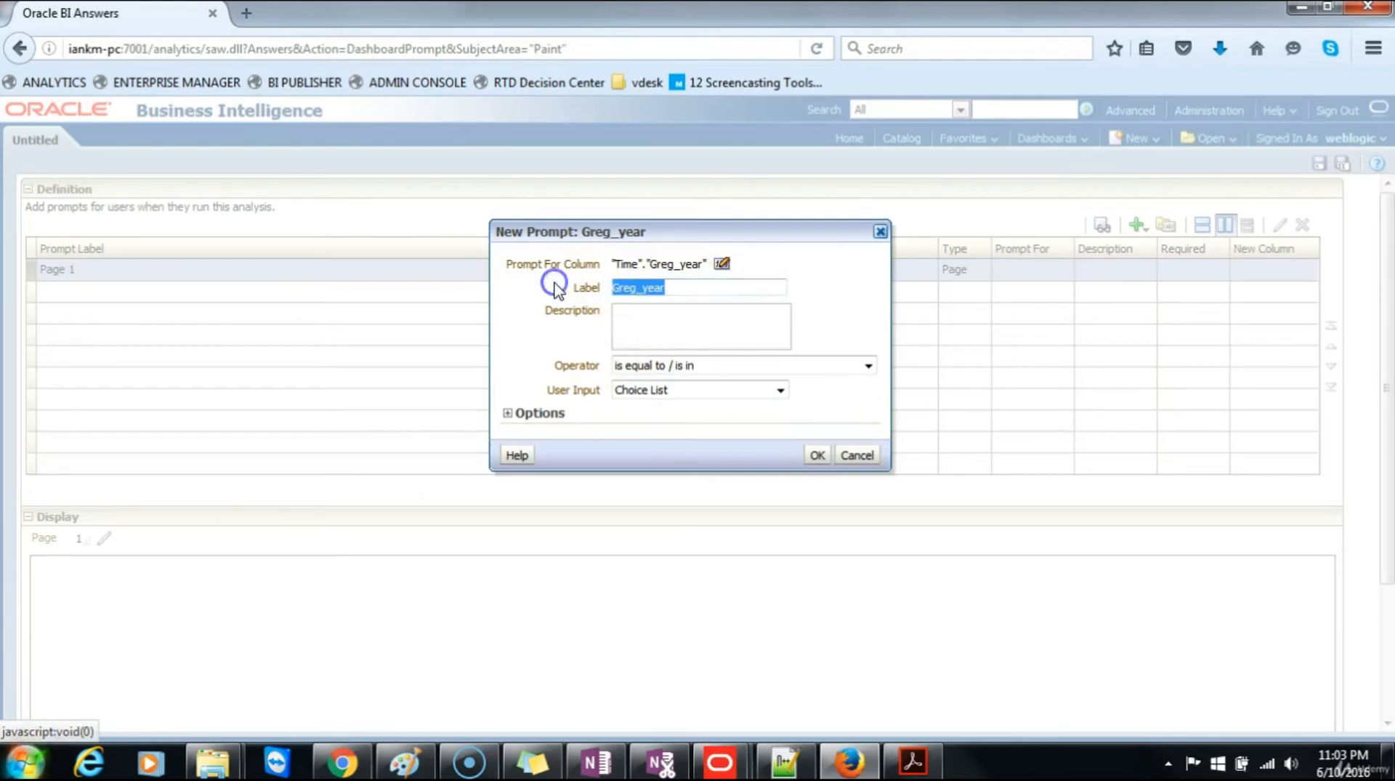
pyautogui.write('Sales ')
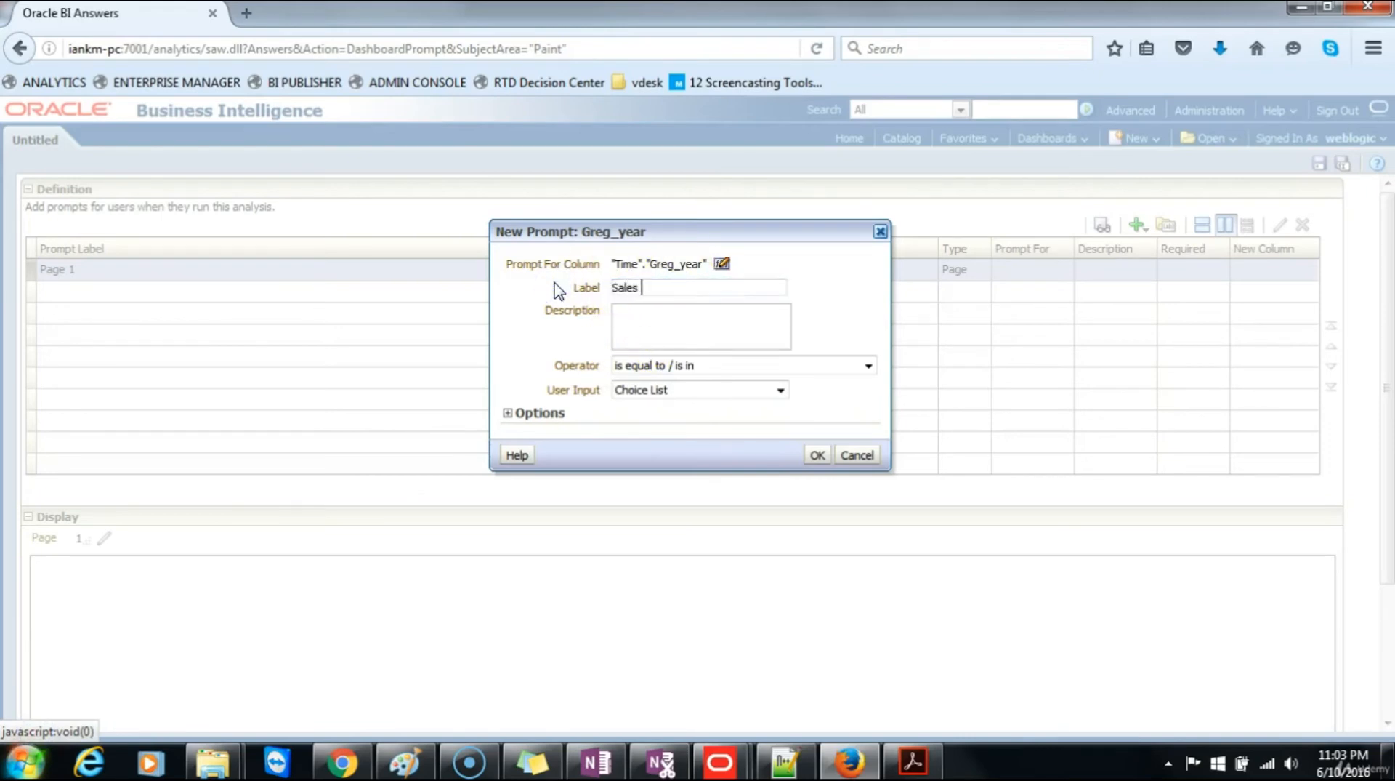
pyautogui.write('Year')
pyautogui.click(815, 456)
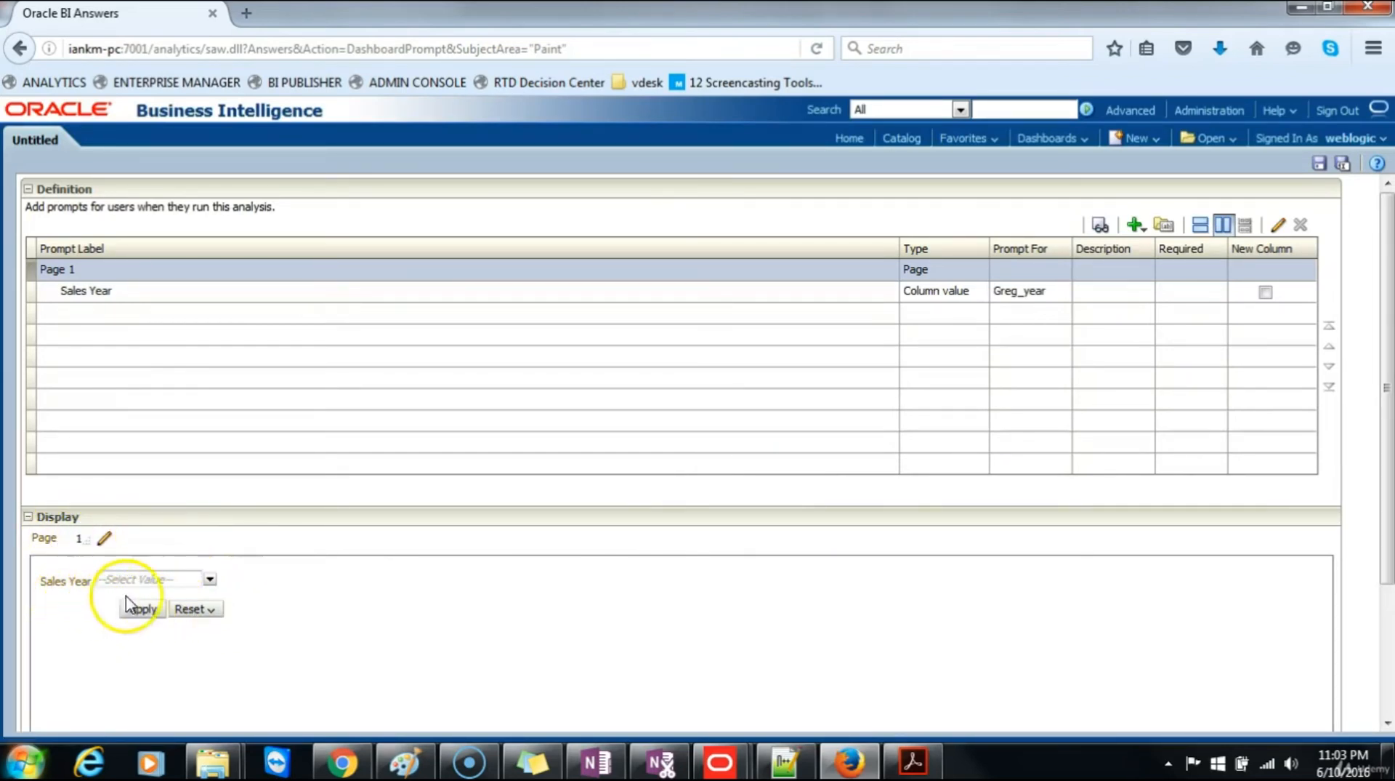
# Step: Preview the Sales Year choices and save the prompt in Paint Reports as "Prompt- Sales Year"
pyautogui.click(210, 579)
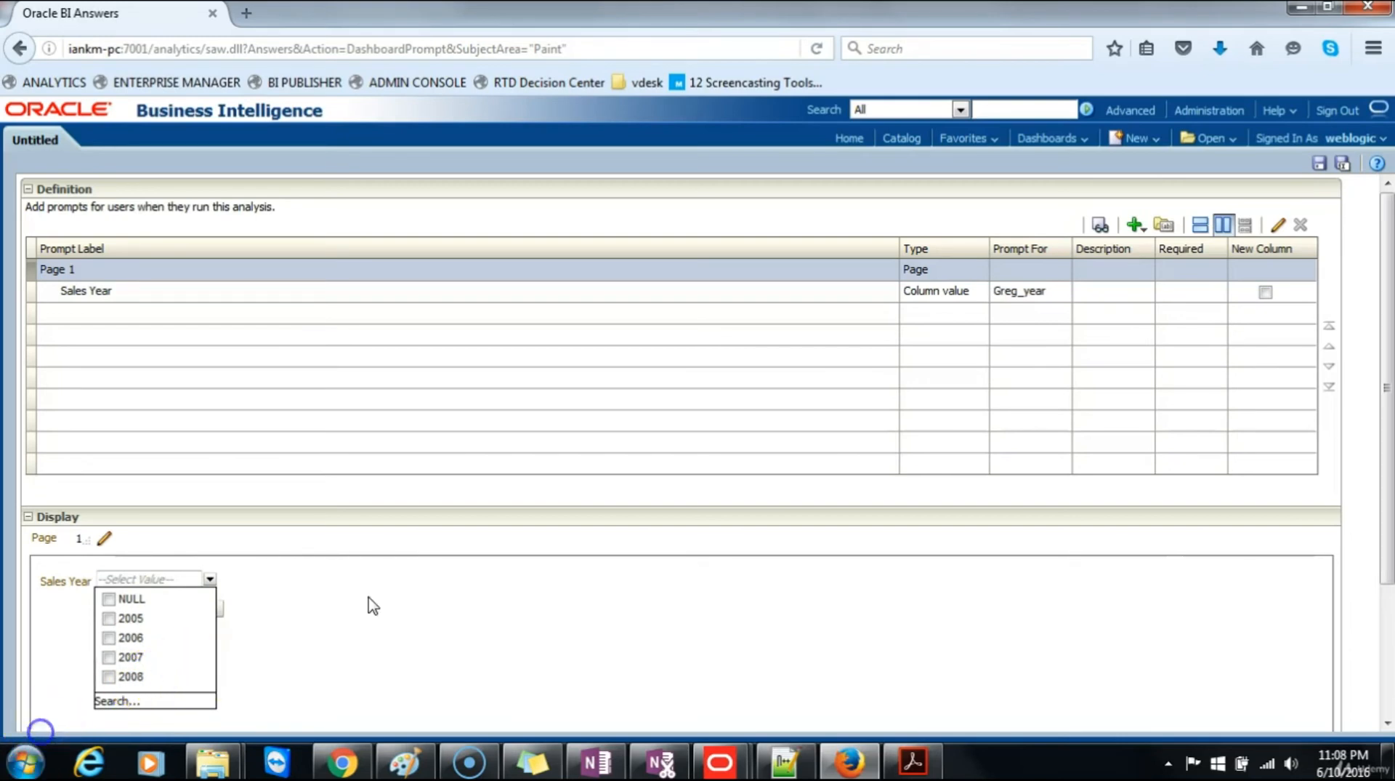
pyautogui.click(367, 600)
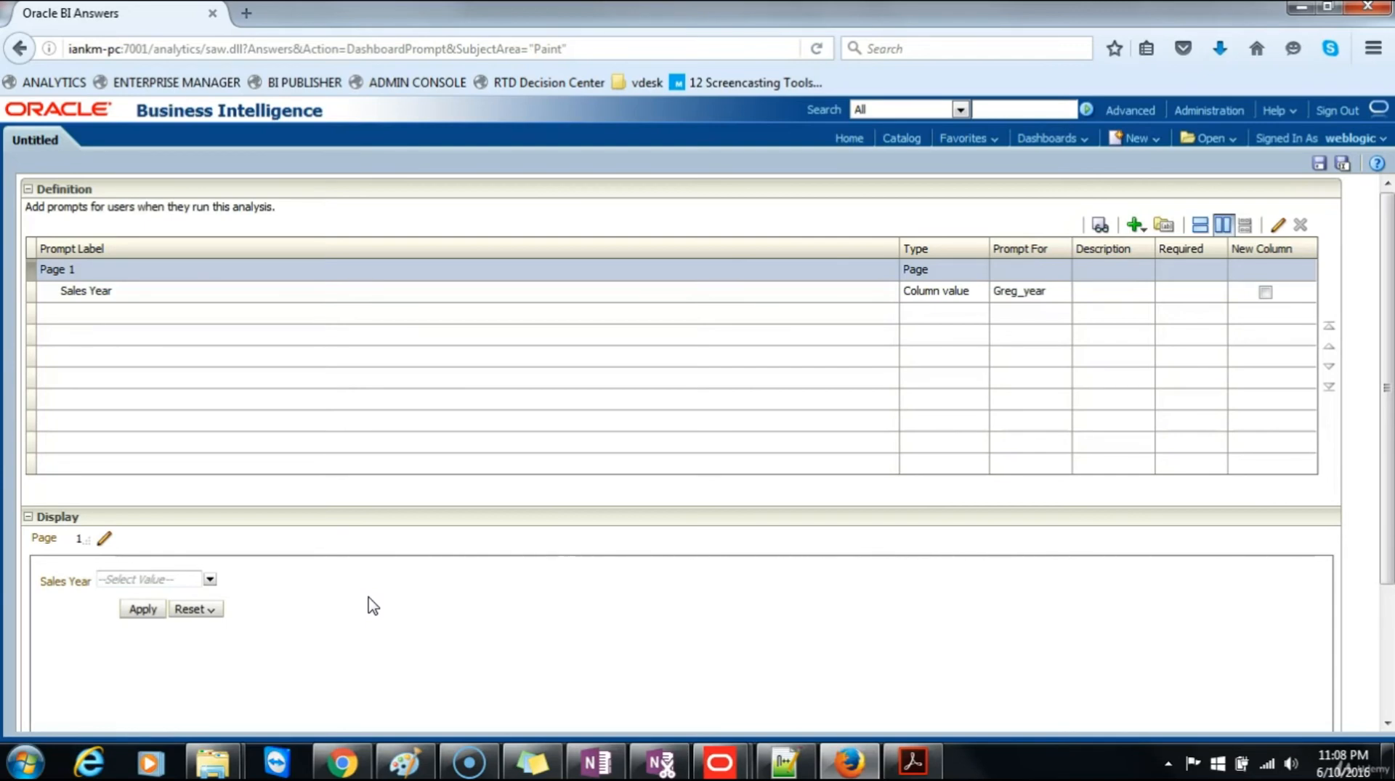
pyautogui.click(1319, 164)
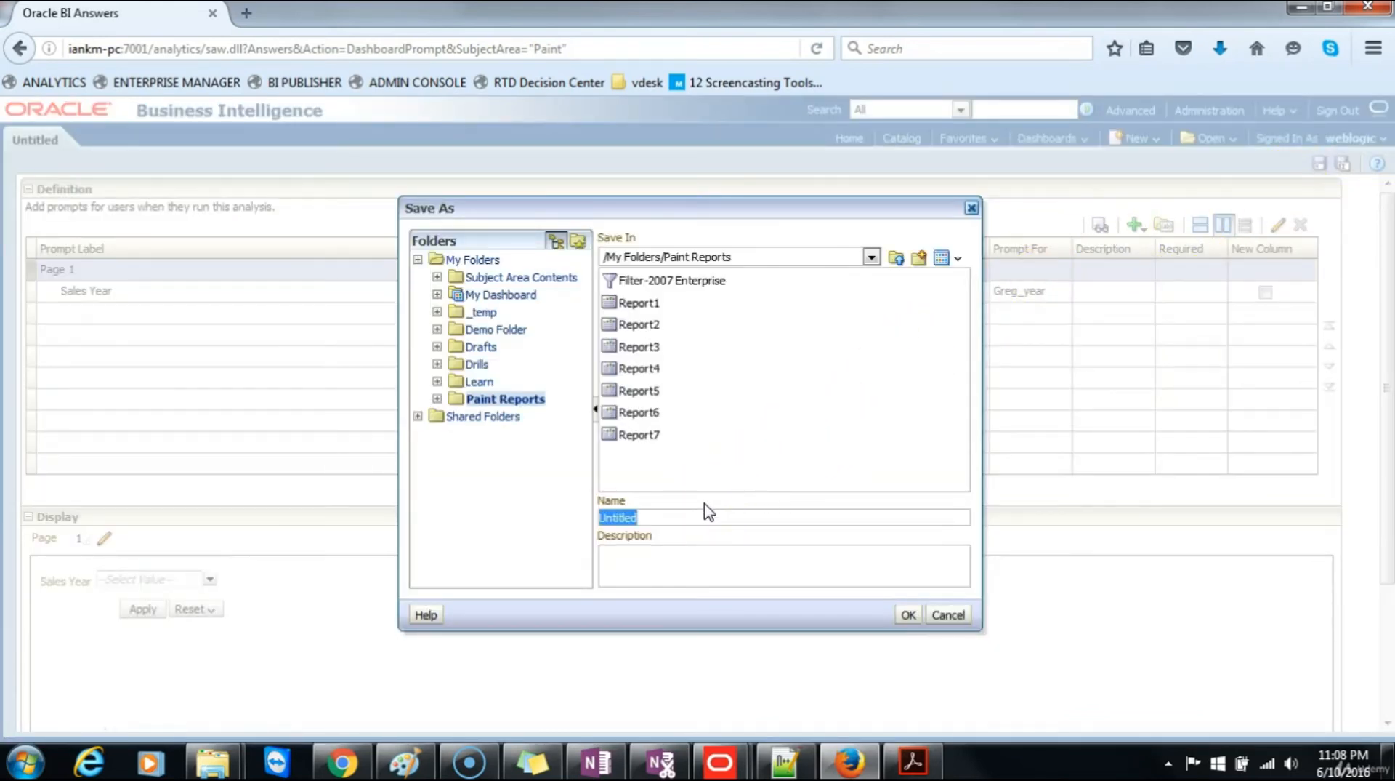
pyautogui.write('Prompt- Sales Year')
pyautogui.click(910, 614)
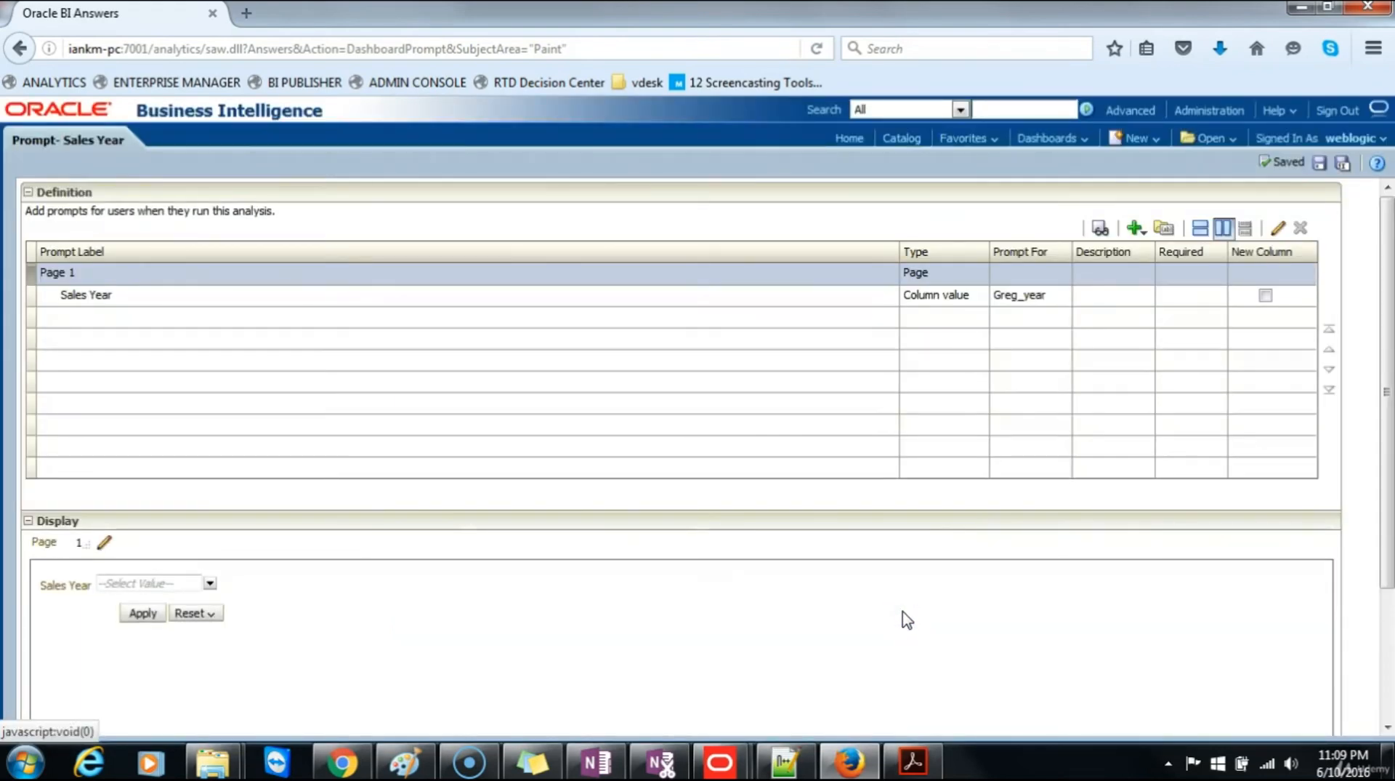
# Step: Open Report7 from the home page for editing, and add the Product folder's Brand column, displaying the results
pyautogui.click(855, 142)
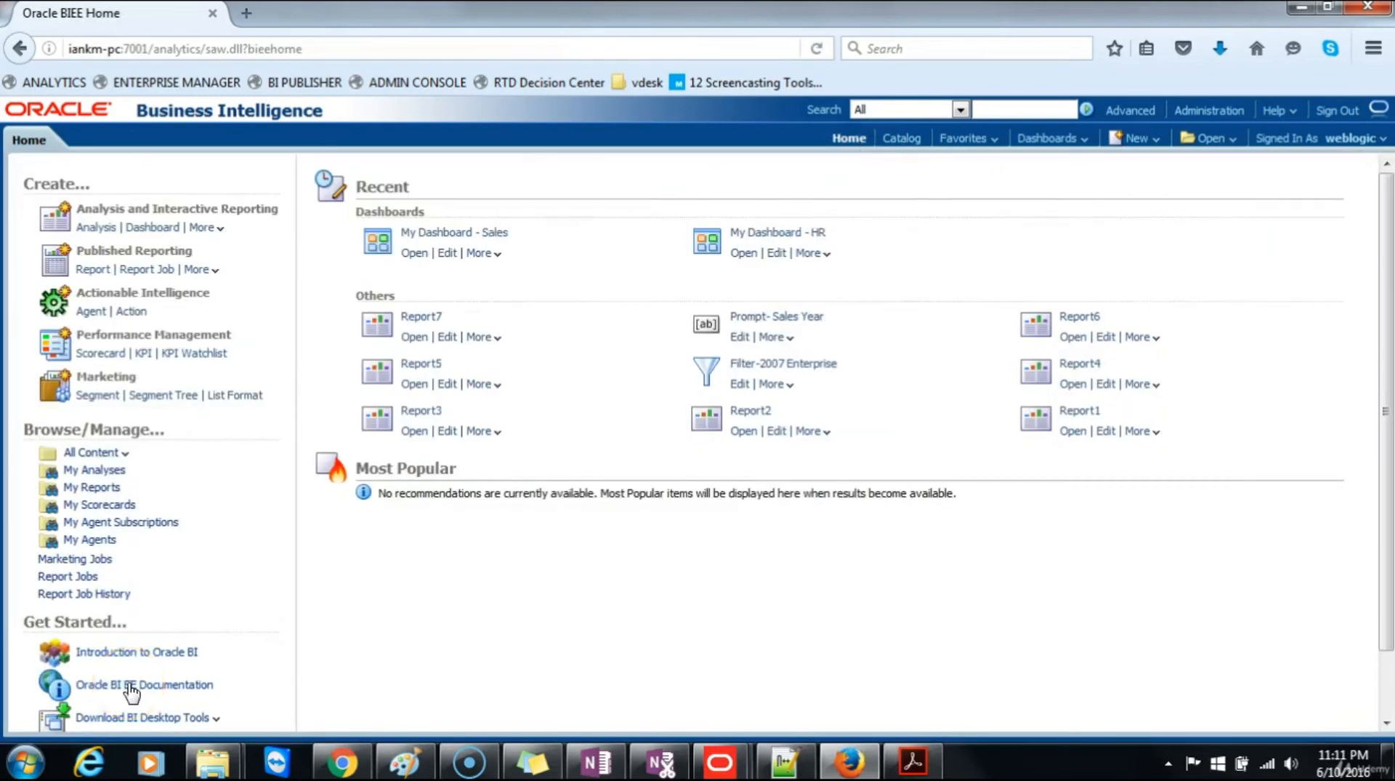
pyautogui.click(448, 338)
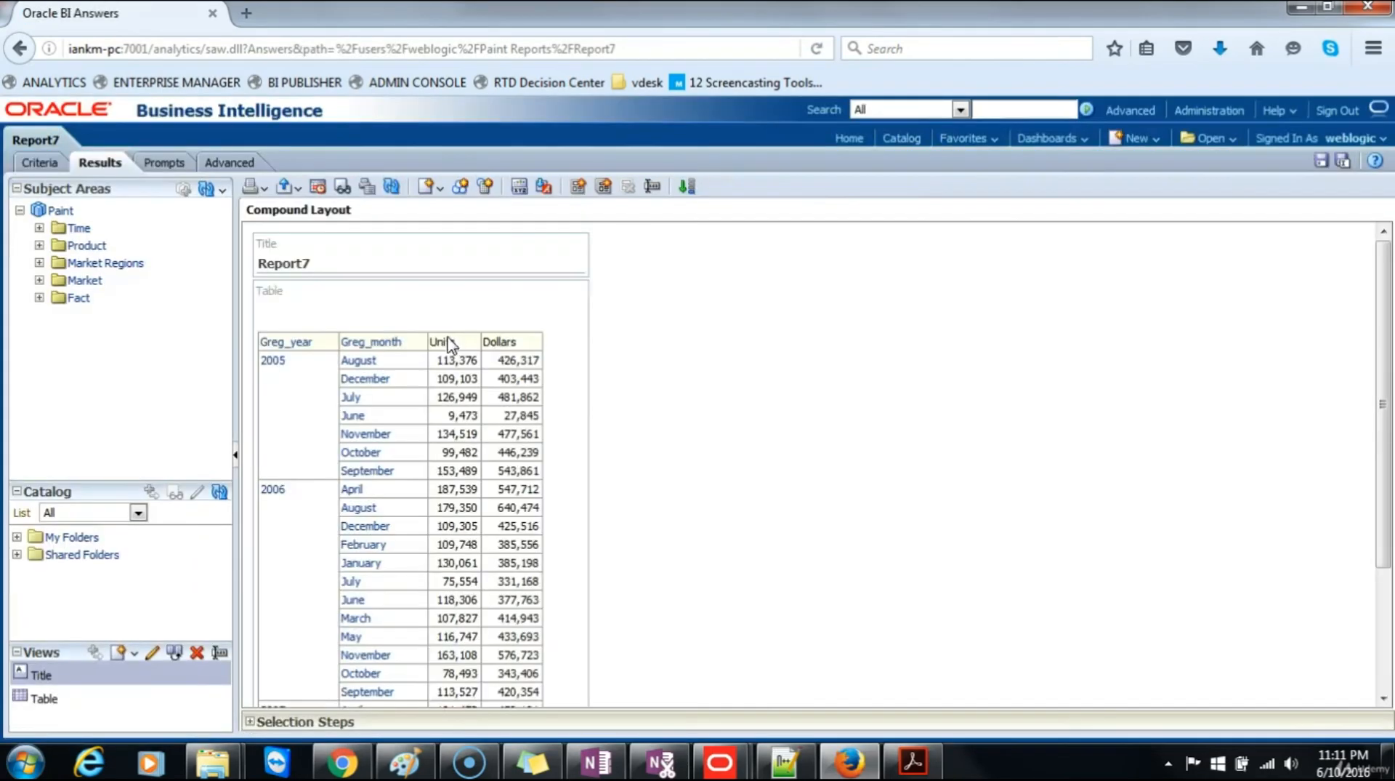
pyautogui.click(40, 167)
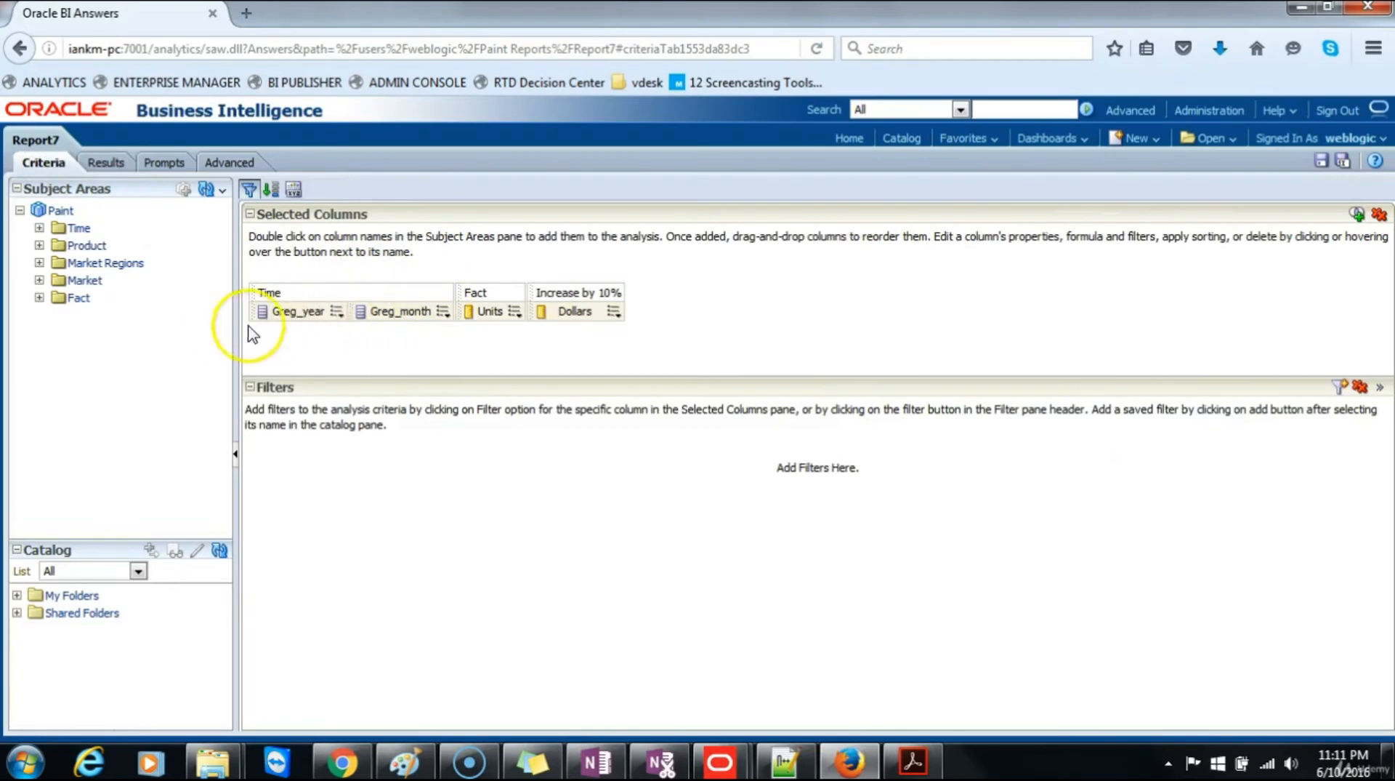
pyautogui.click(39, 246)
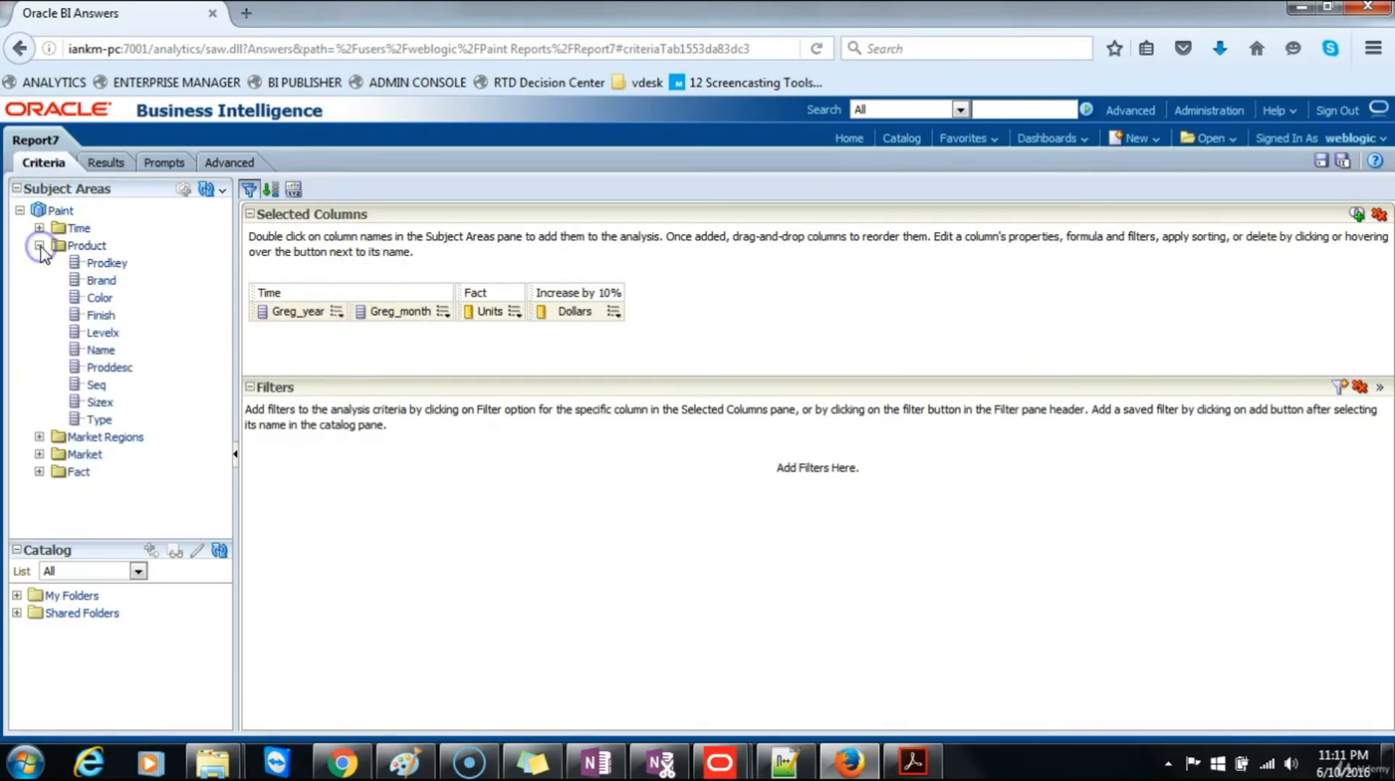
pyautogui.doubleClick(97, 282)
pyautogui.click(442, 313)
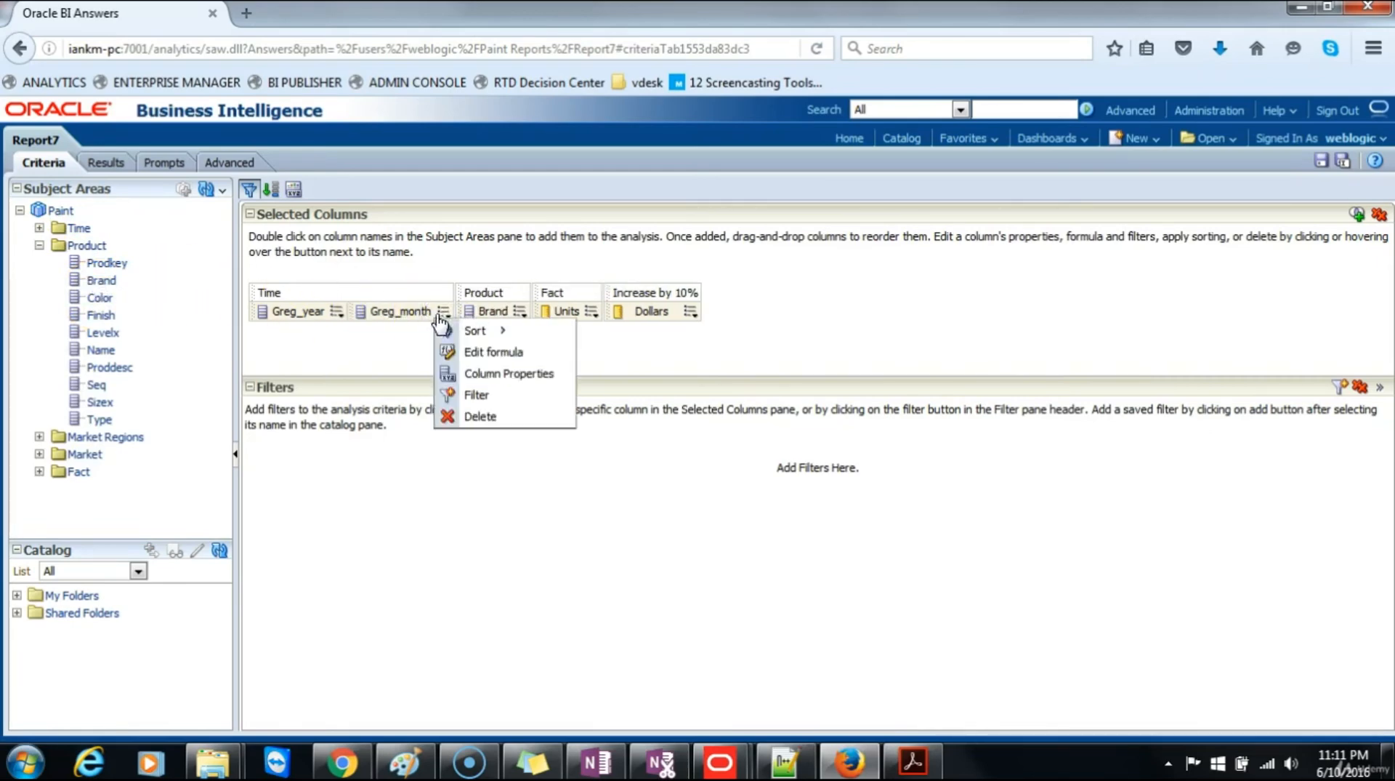
pyautogui.click(102, 162)
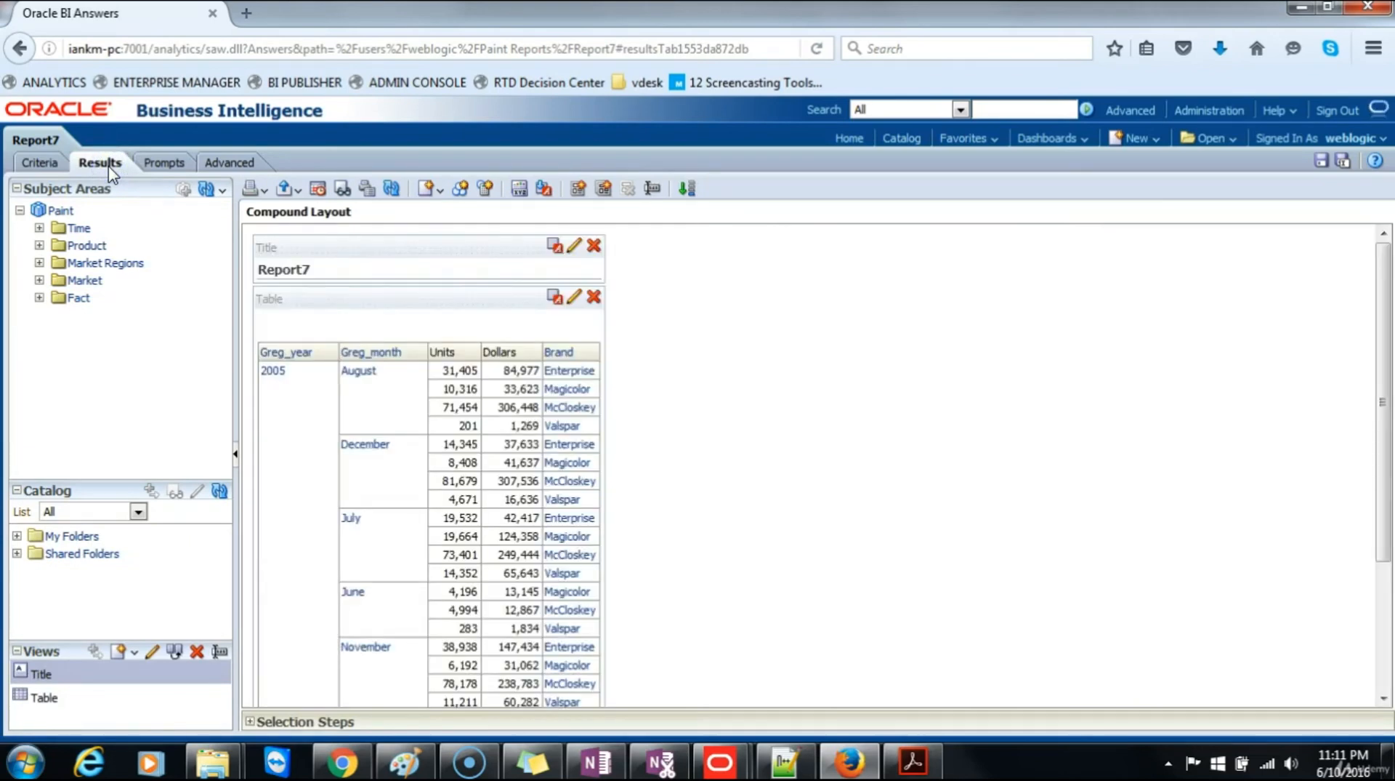
# Step: Save a copy of the analysis in Paint Reports as Report8 with the description "With Inline Prompt"
pyautogui.click(53, 165)
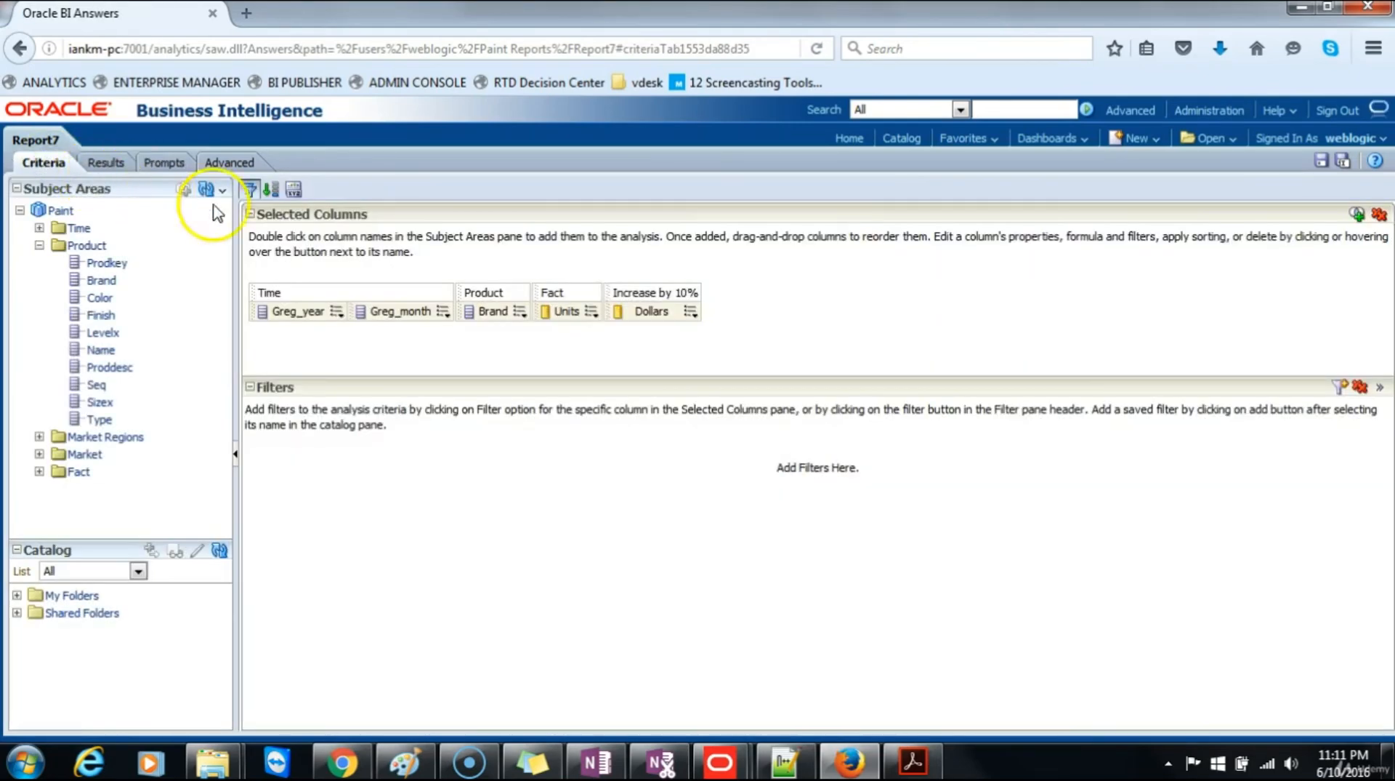
pyautogui.click(1344, 161)
pyautogui.click(640, 456)
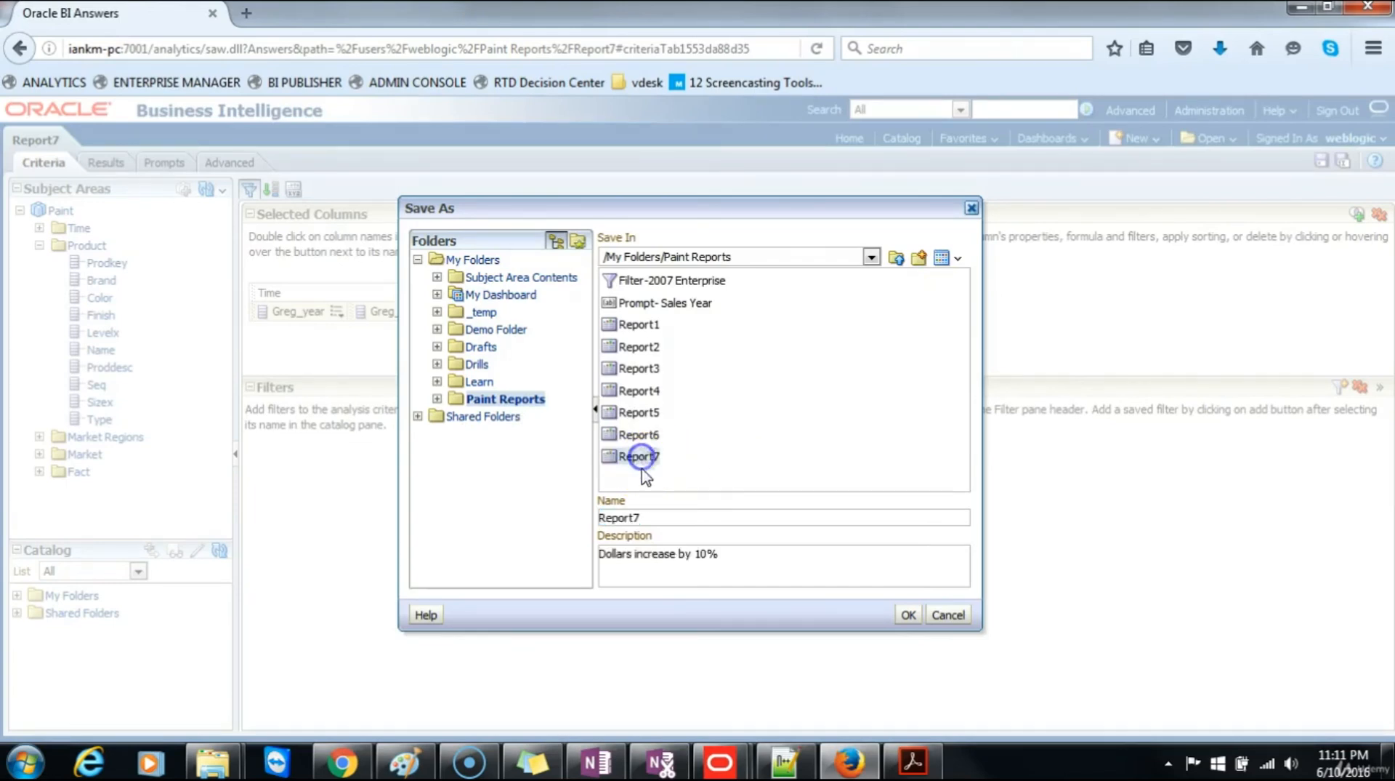
pyautogui.click(668, 520)
pyautogui.press('BackSpace')
pyautogui.write('8')
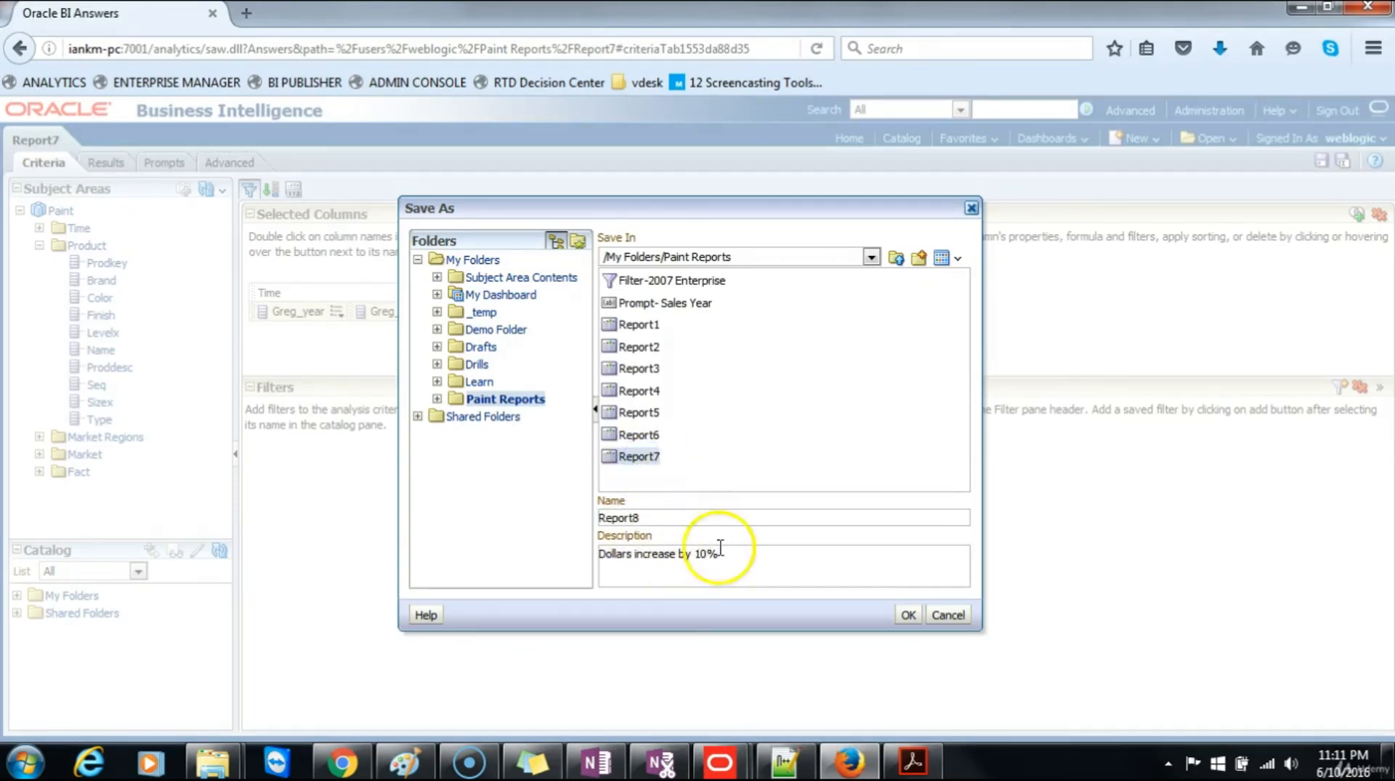
pyautogui.moveTo(747, 560); pyautogui.dragTo(577, 548)
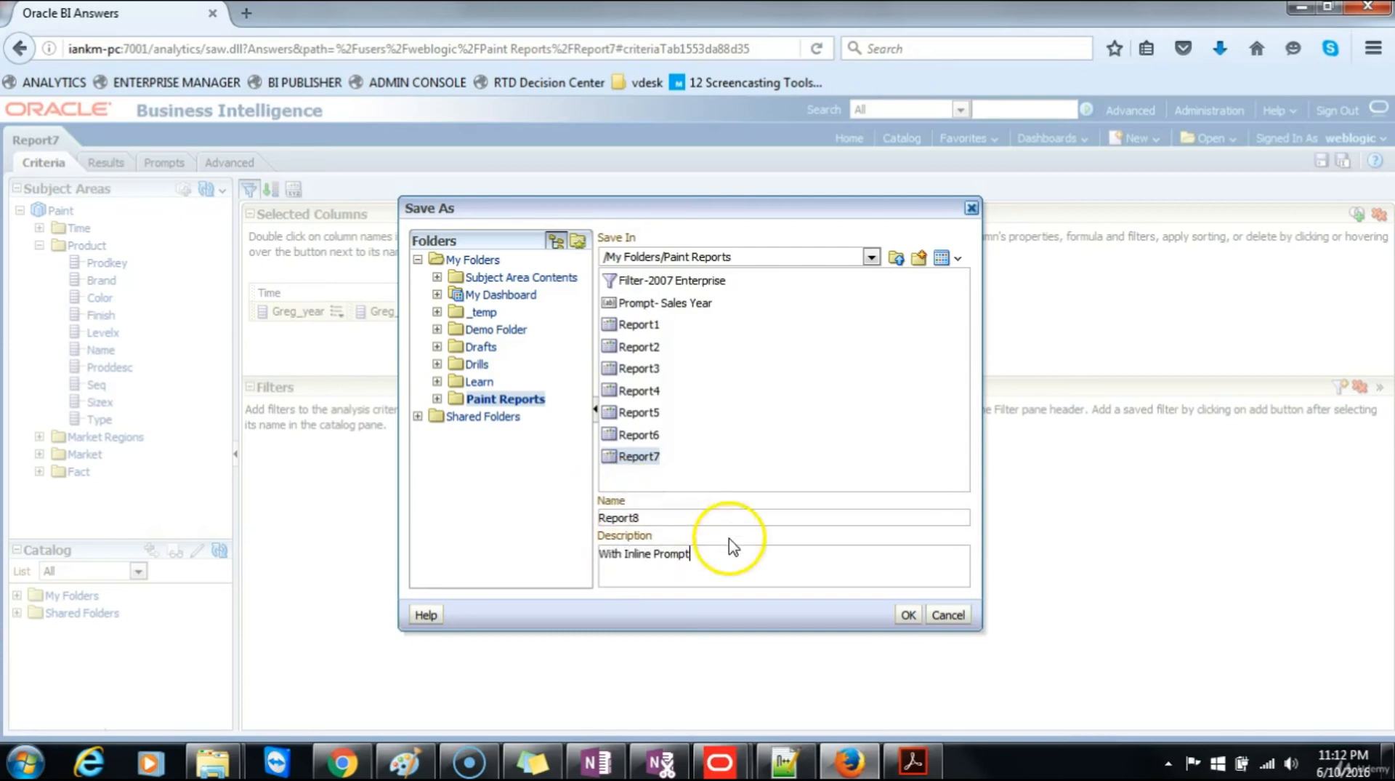
pyautogui.click(908, 614)
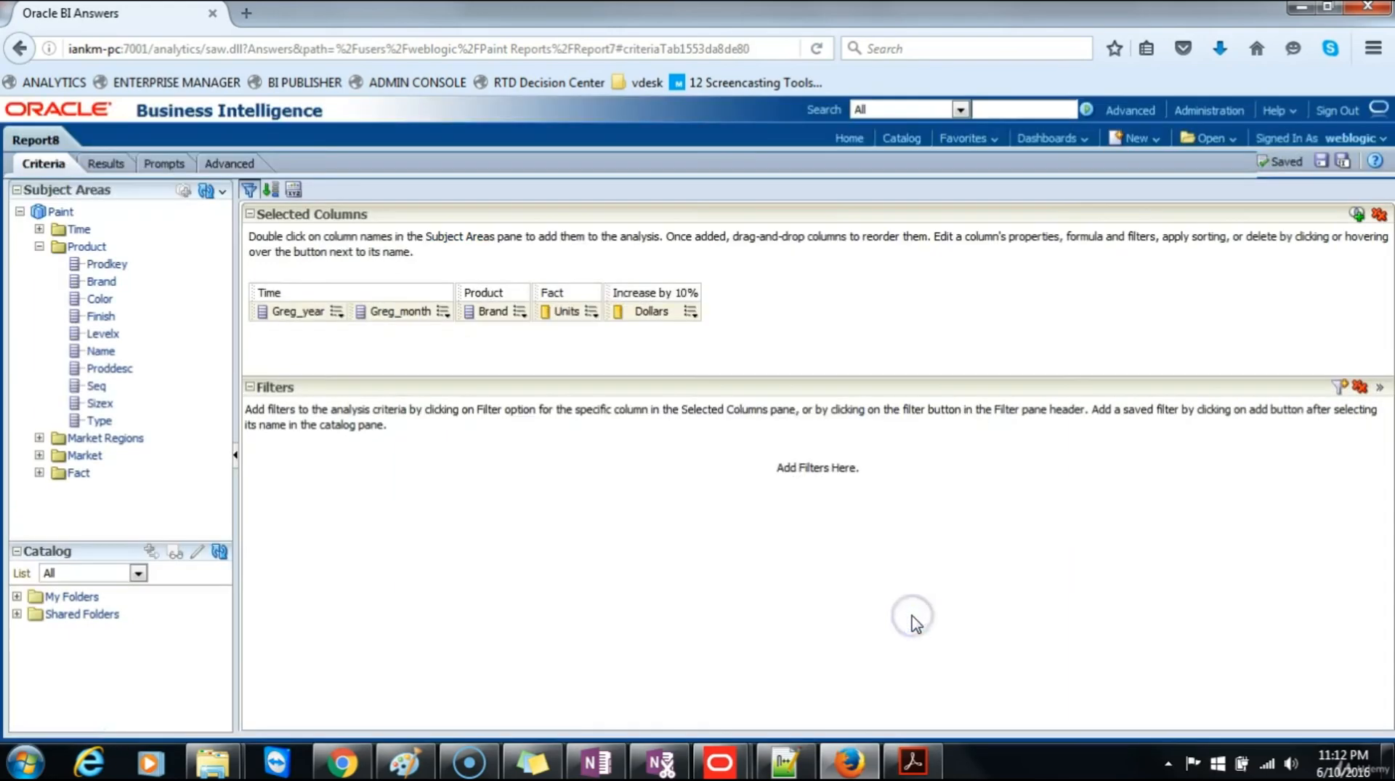
# Step: Add a column prompt on Product Brand to Report8, using the "is equal to / is in" operator and a choice list
pyautogui.click(165, 164)
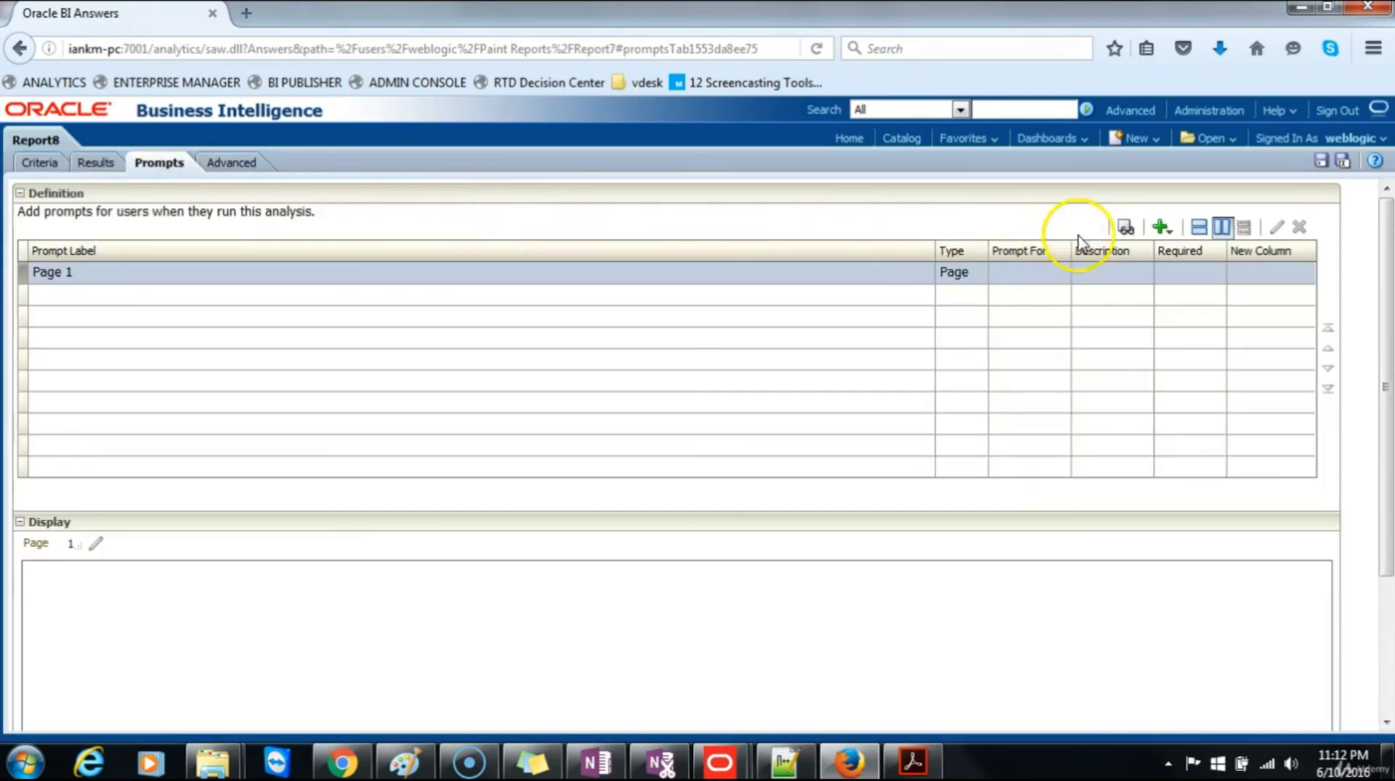
pyautogui.click(1165, 231)
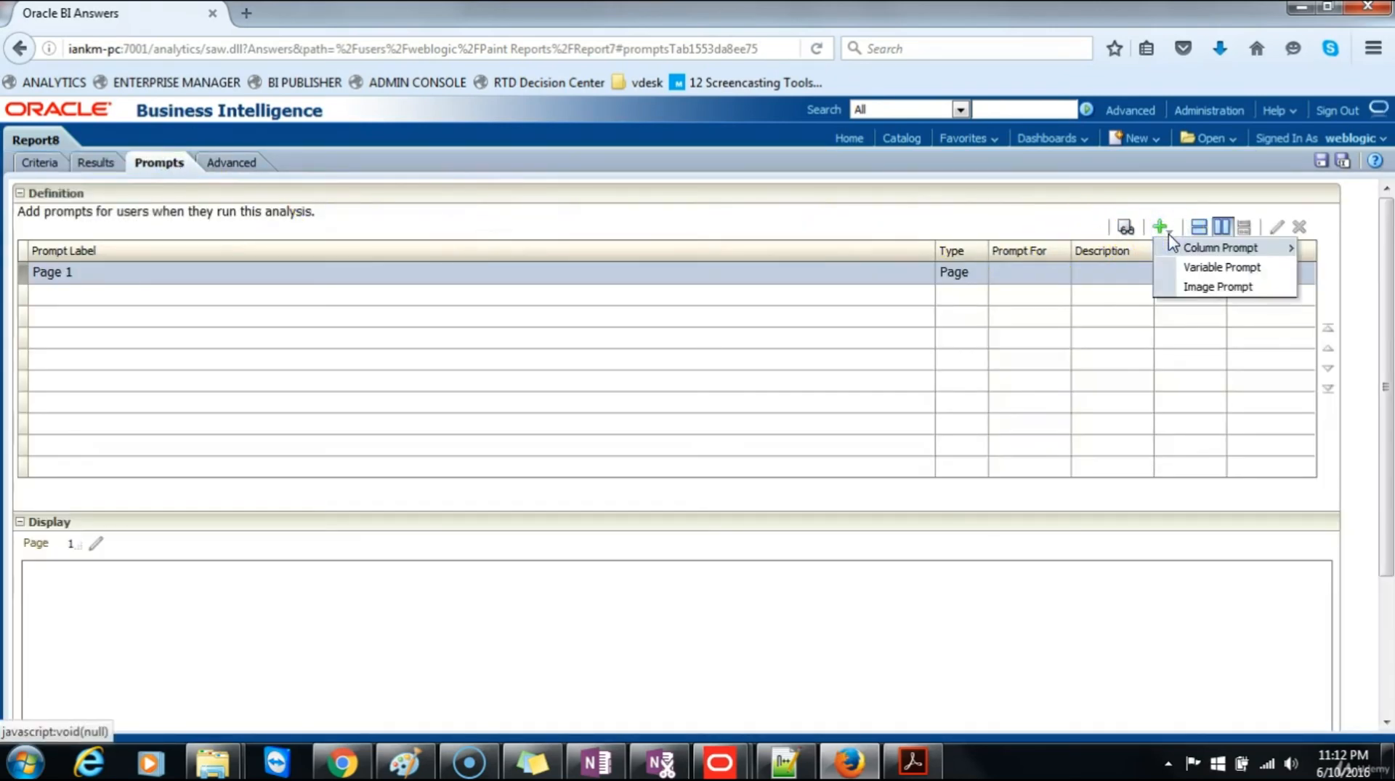
pyautogui.click(1197, 251)
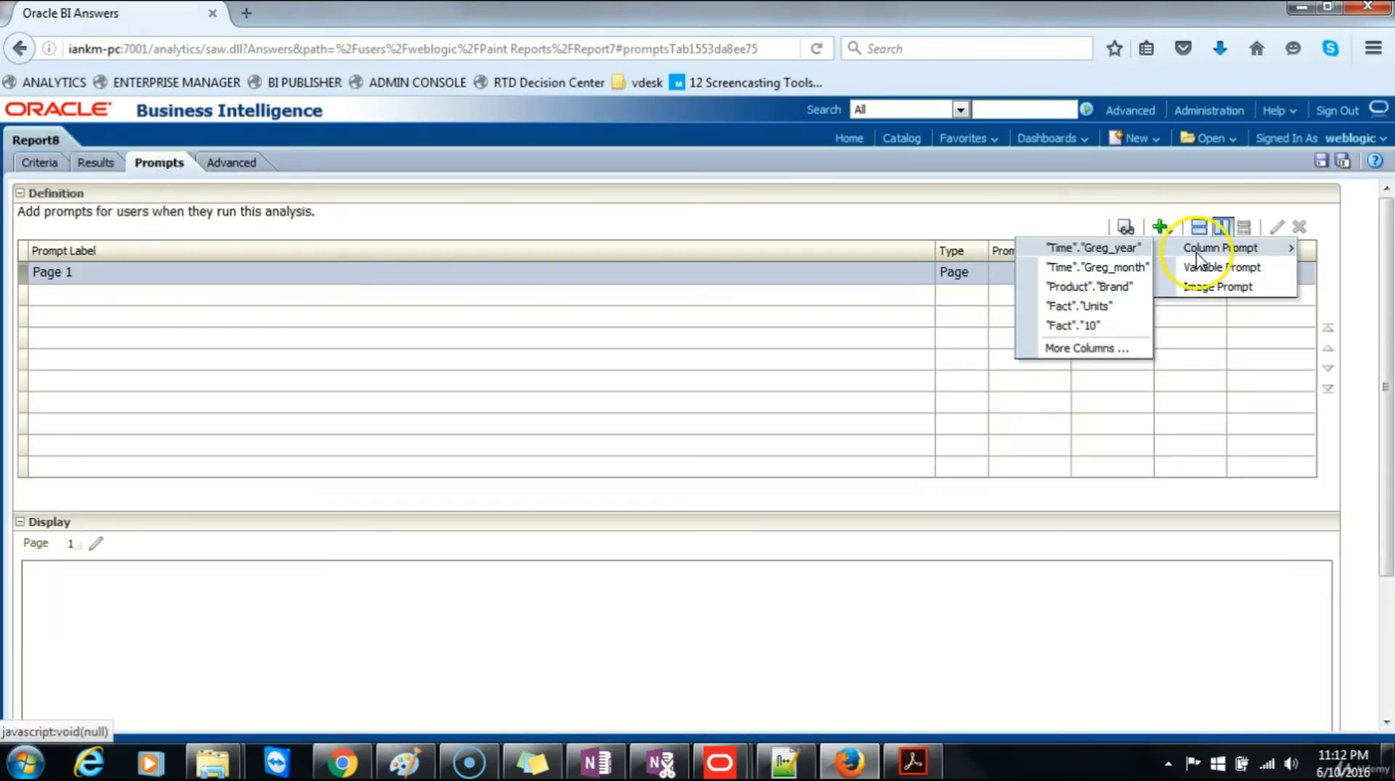
pyautogui.click(1119, 288)
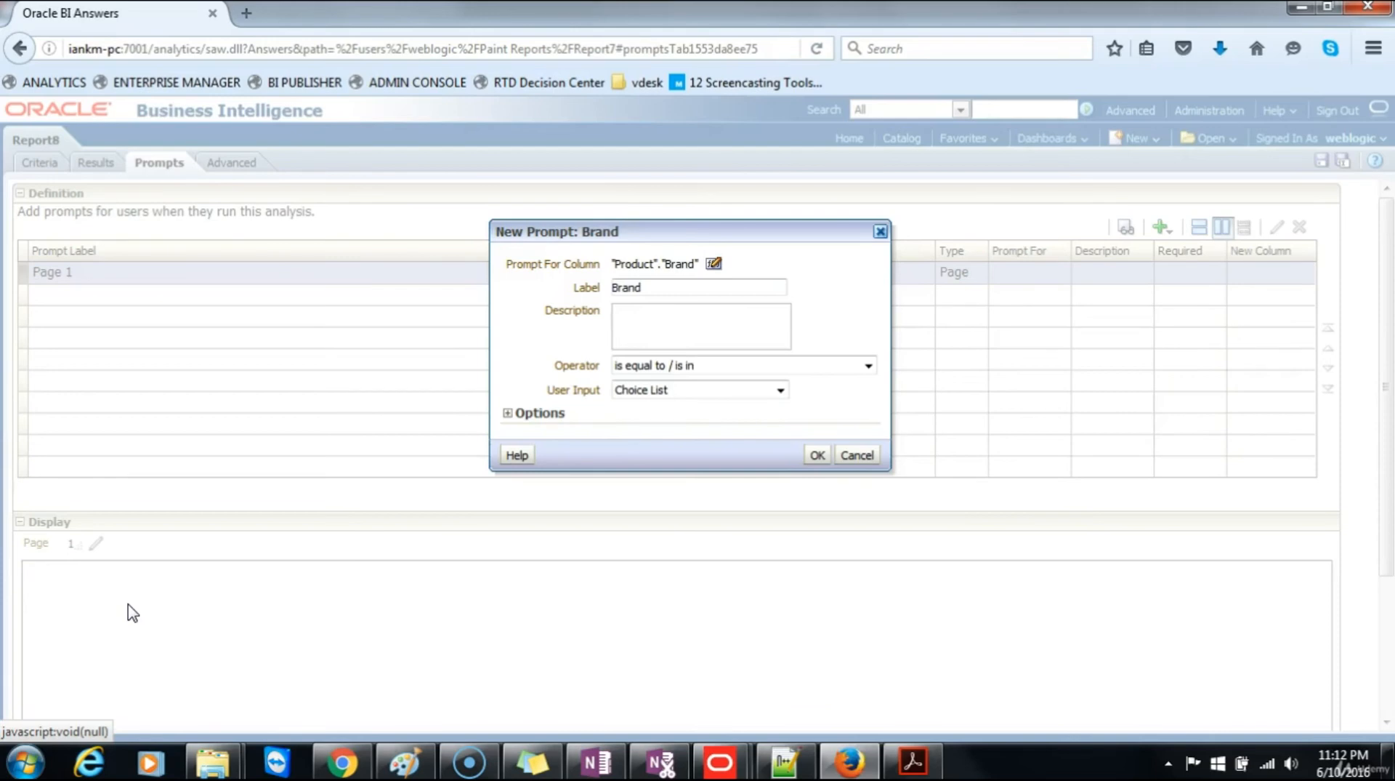
pyautogui.click(713, 264)
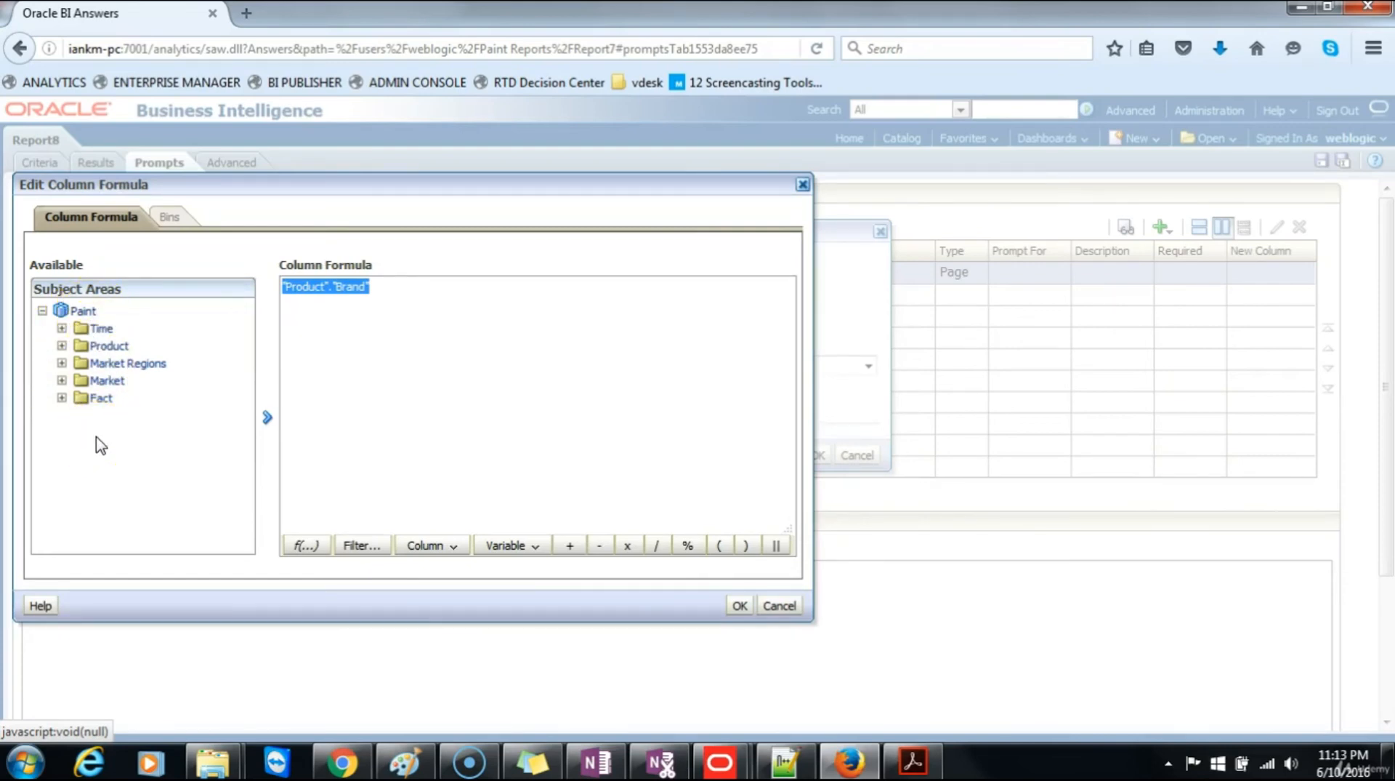
pyautogui.click(774, 606)
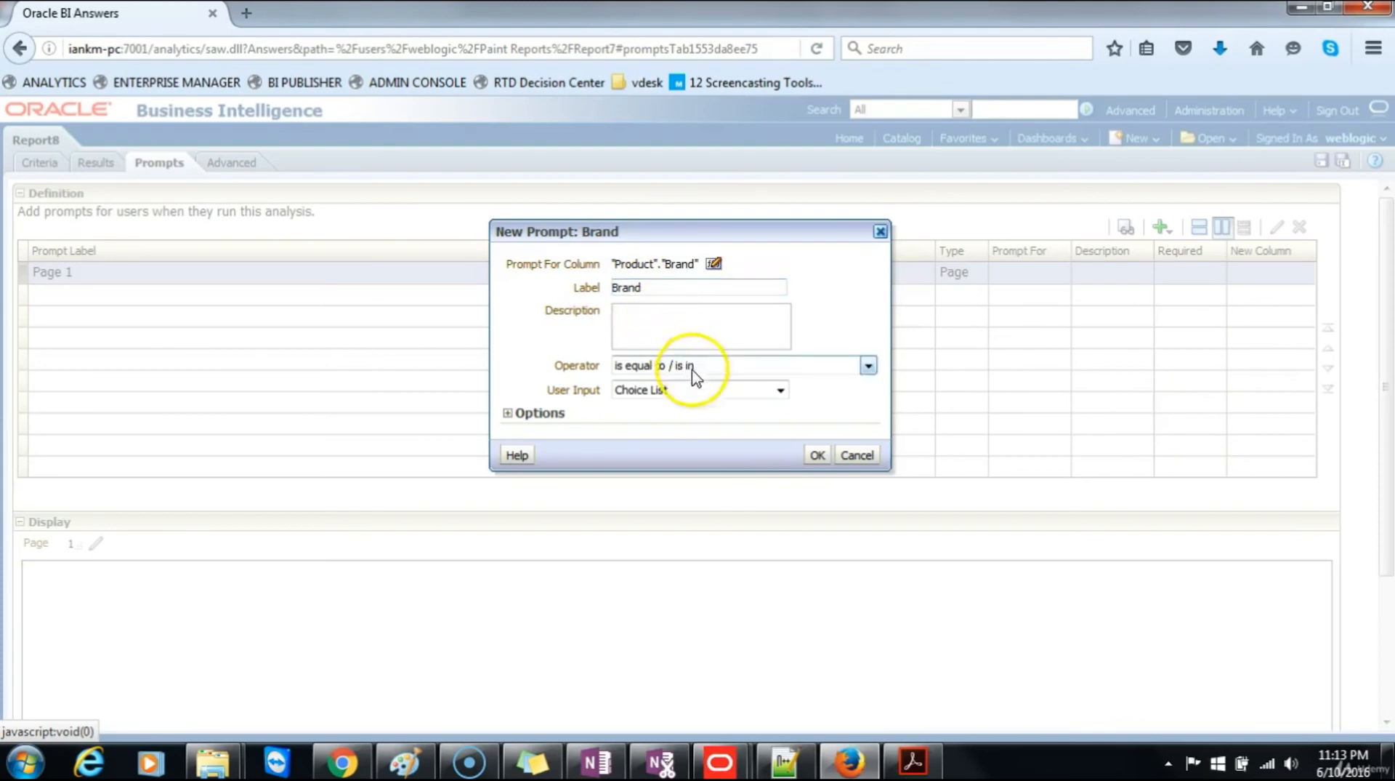
pyautogui.click(817, 455)
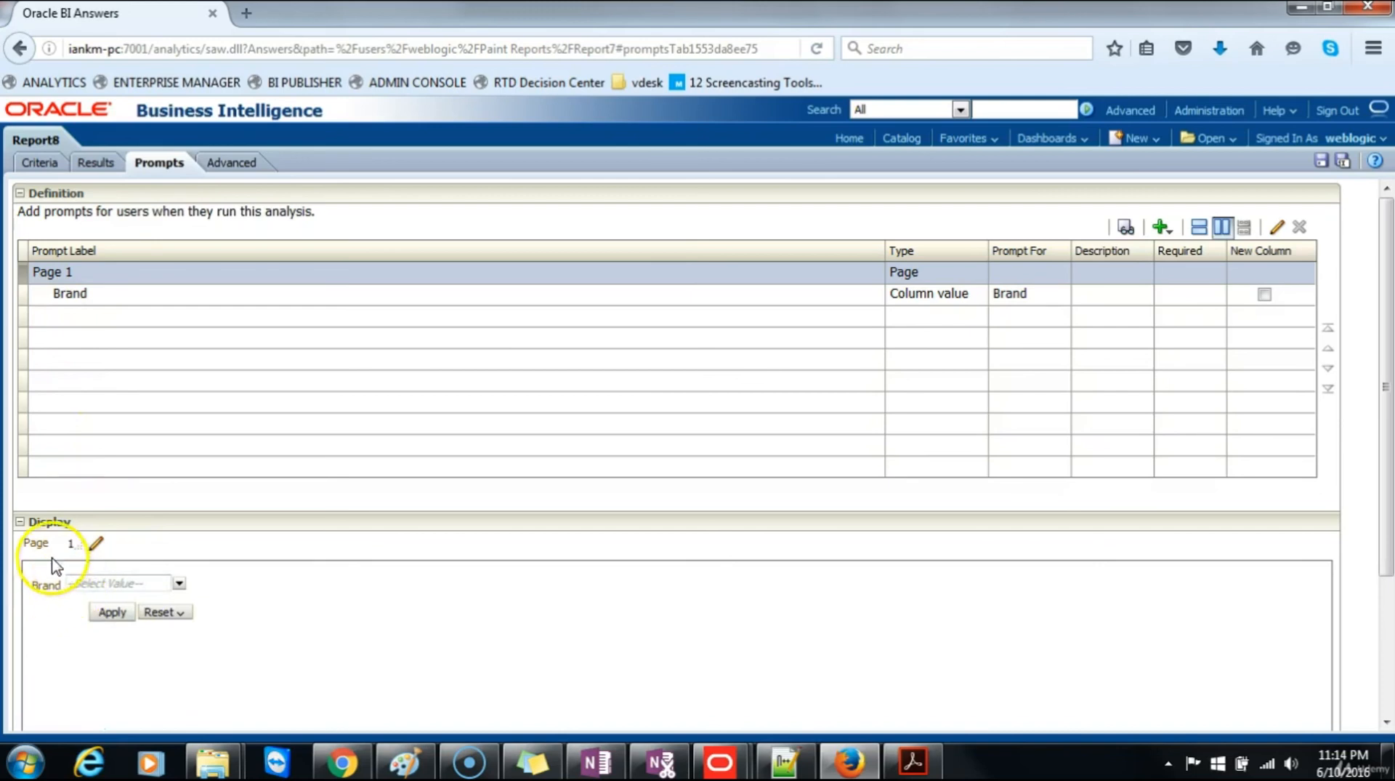
# Step: Preview the Brand prompt's list of values and save Report8
pyautogui.click(179, 585)
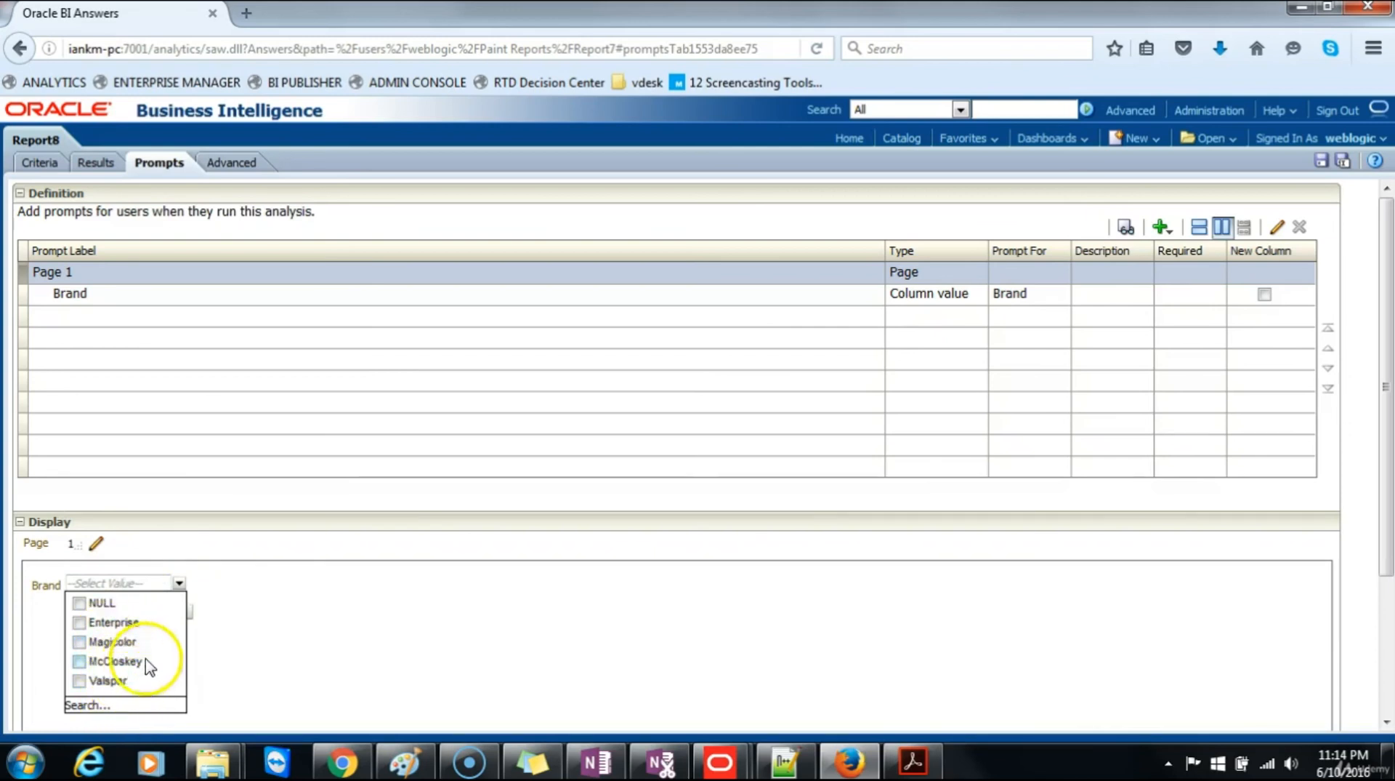
pyautogui.click(255, 614)
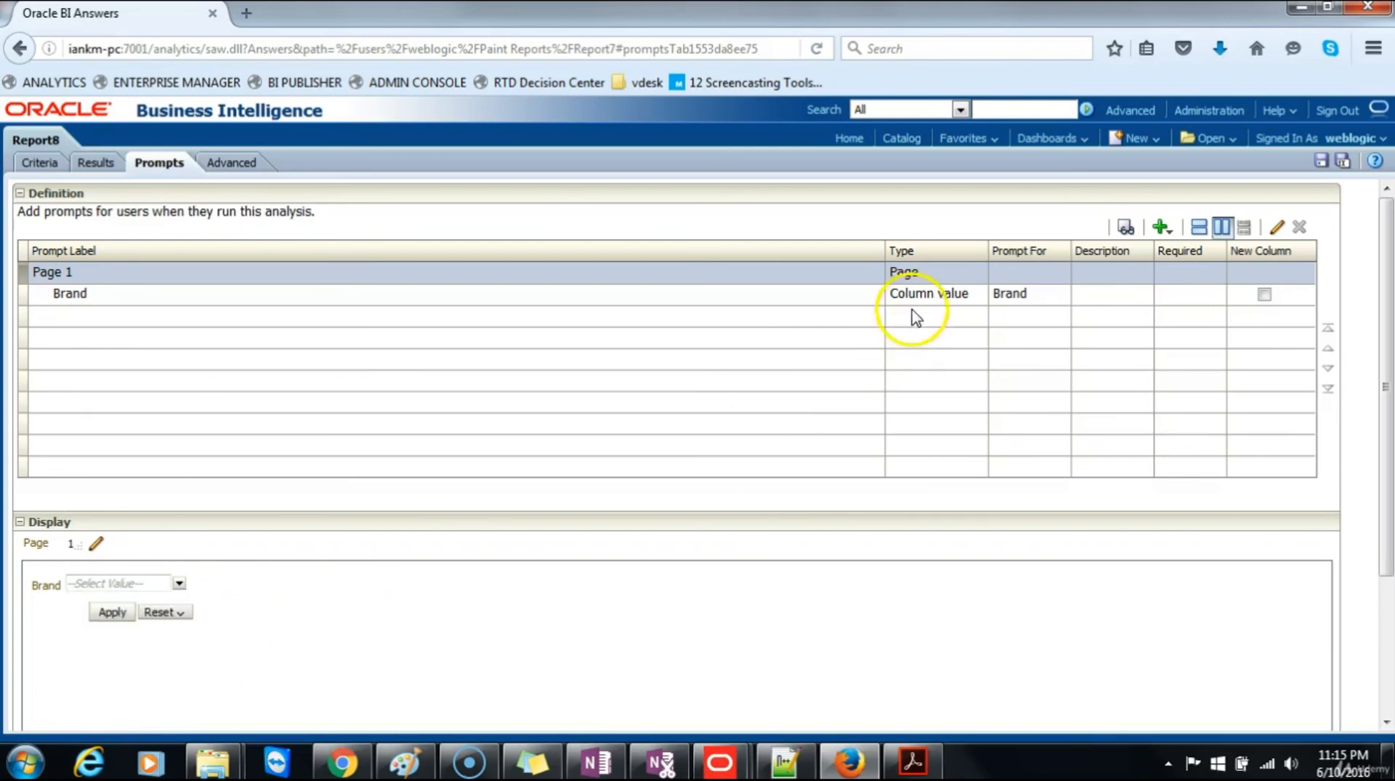
pyautogui.click(1323, 162)
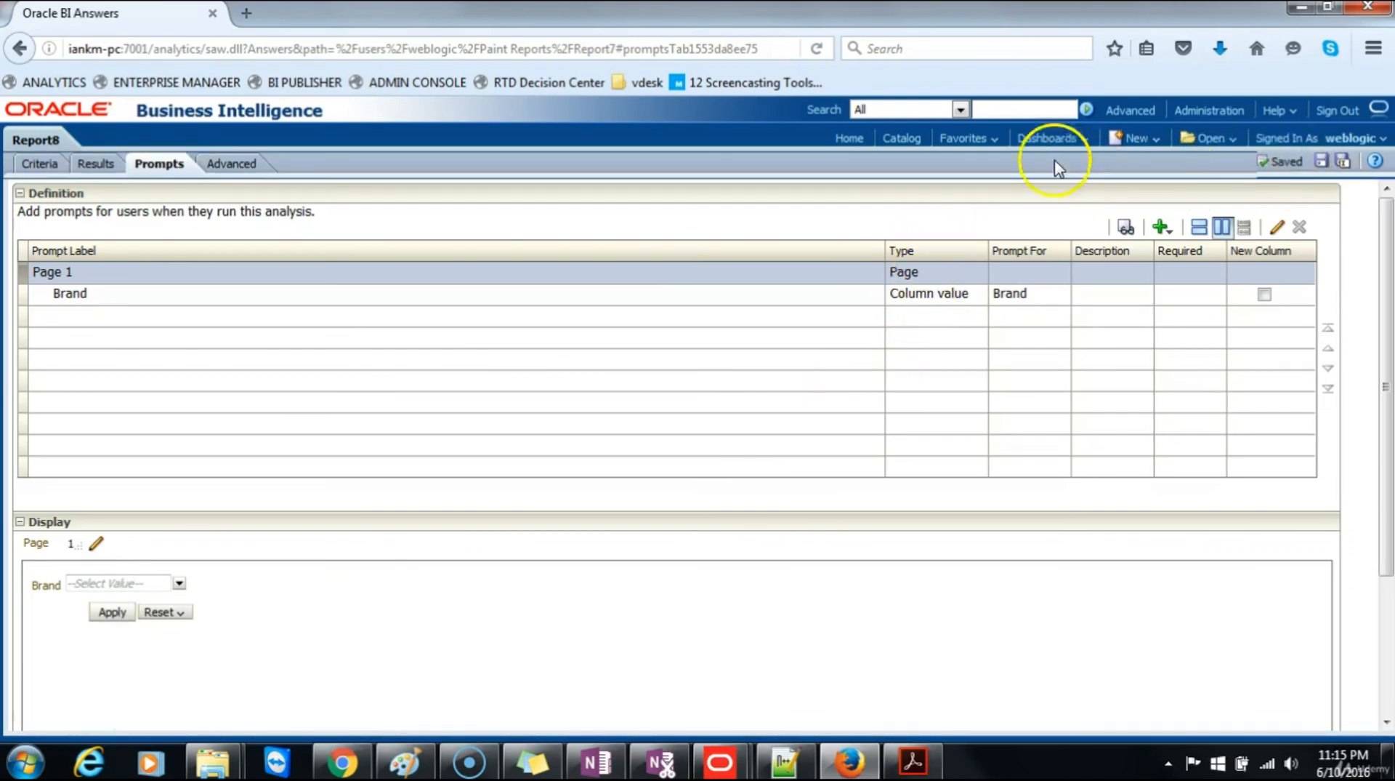
# Step: Open Report8 from the home page and run it with the Brand prompt set to Enterprise
pyautogui.click(848, 139)
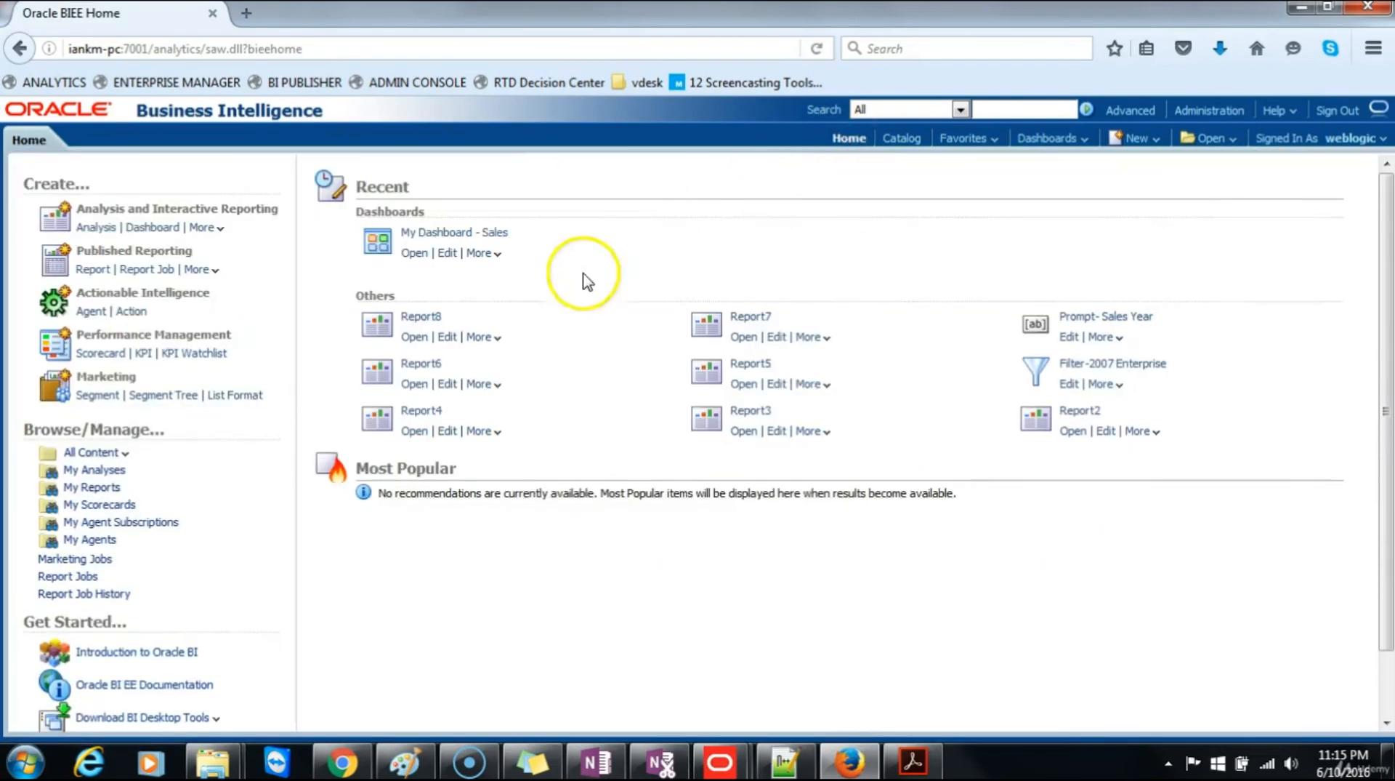
pyautogui.click(416, 338)
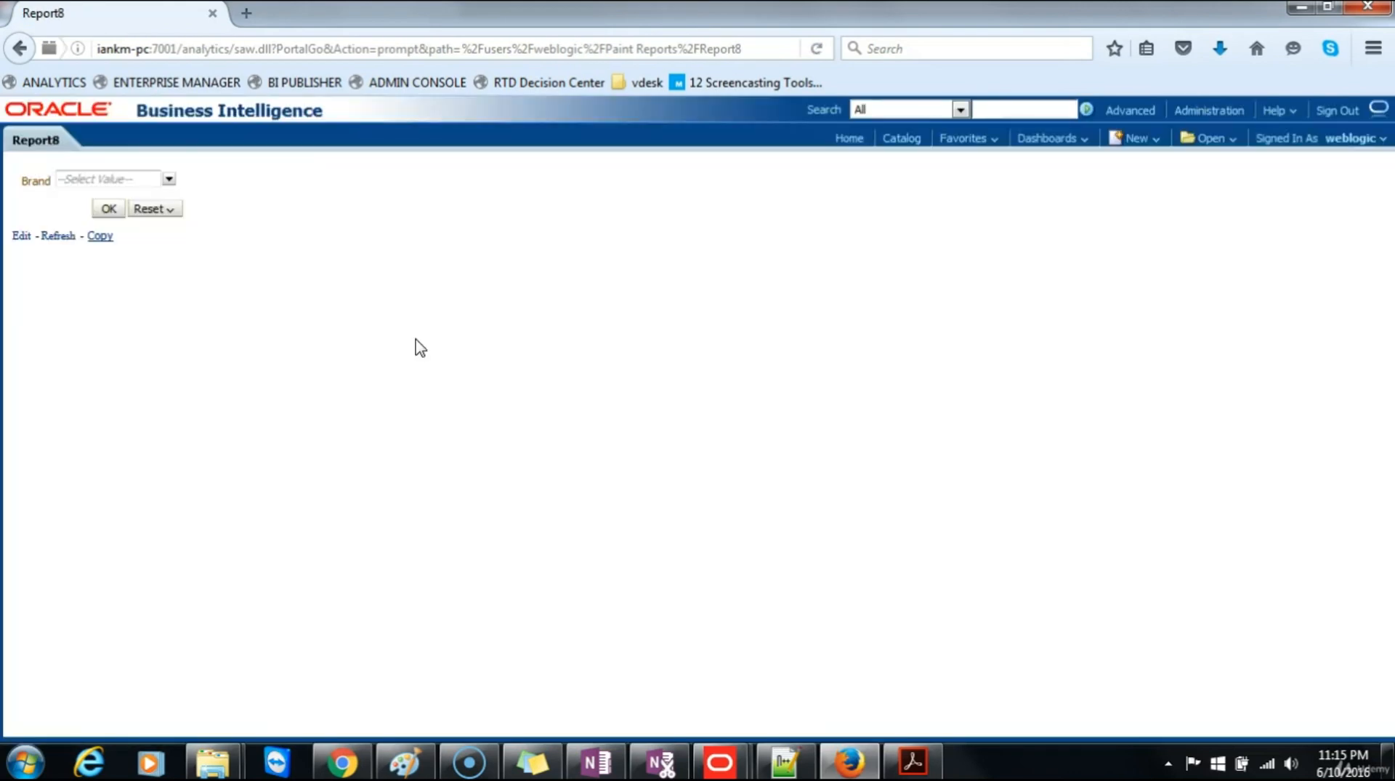
pyautogui.click(168, 180)
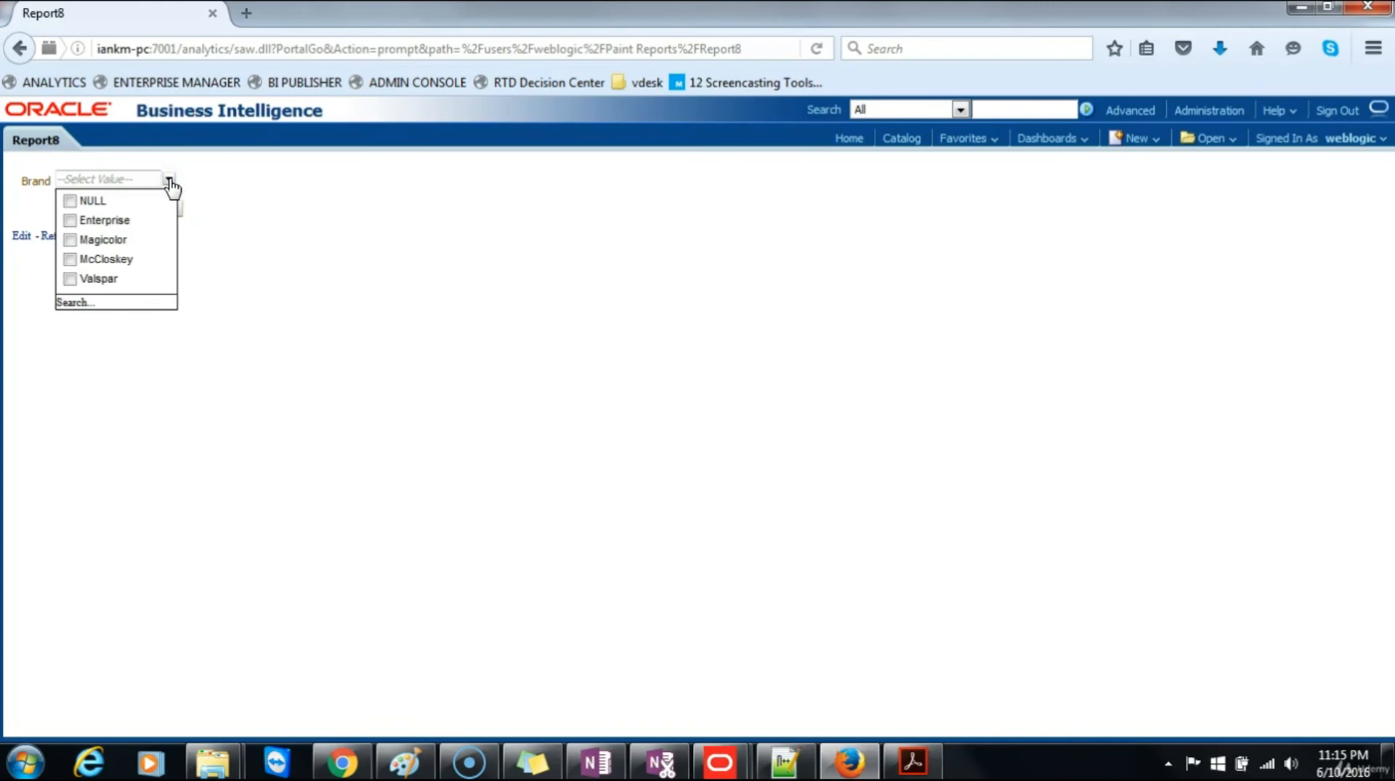
pyautogui.click(69, 220)
pyautogui.click(265, 212)
pyautogui.click(109, 209)
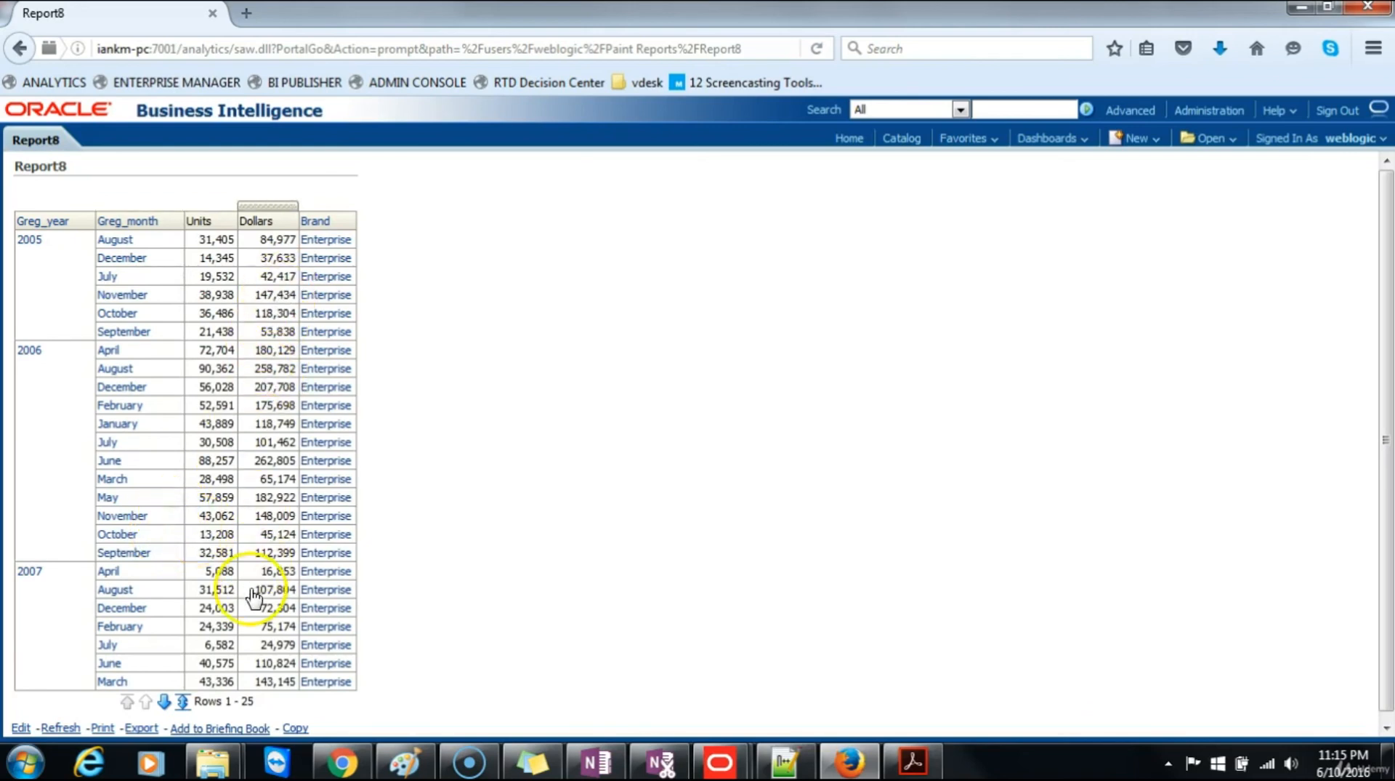
# Step: Reopen Report8 for editing, review its prompt definition, save it again, and return to the home page
pyautogui.click(20, 48)
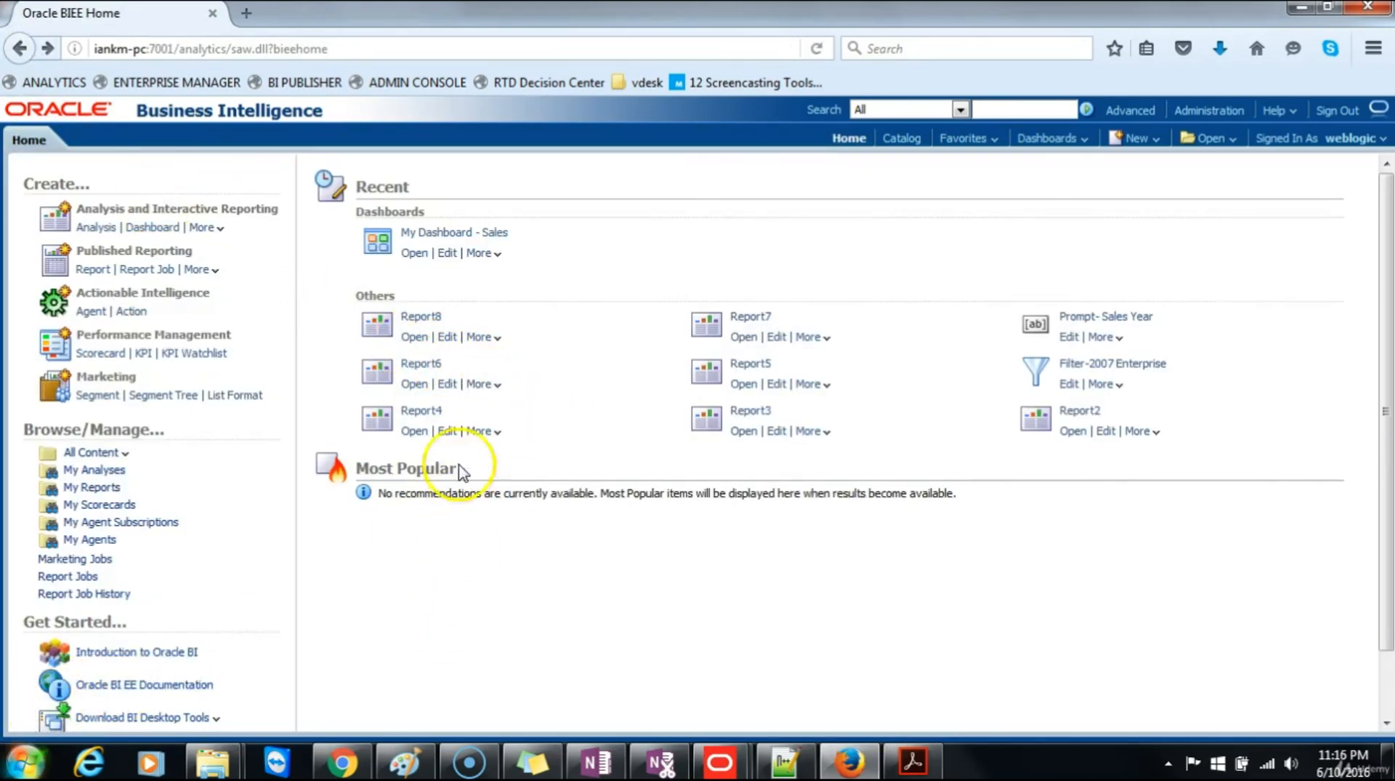
pyautogui.click(448, 337)
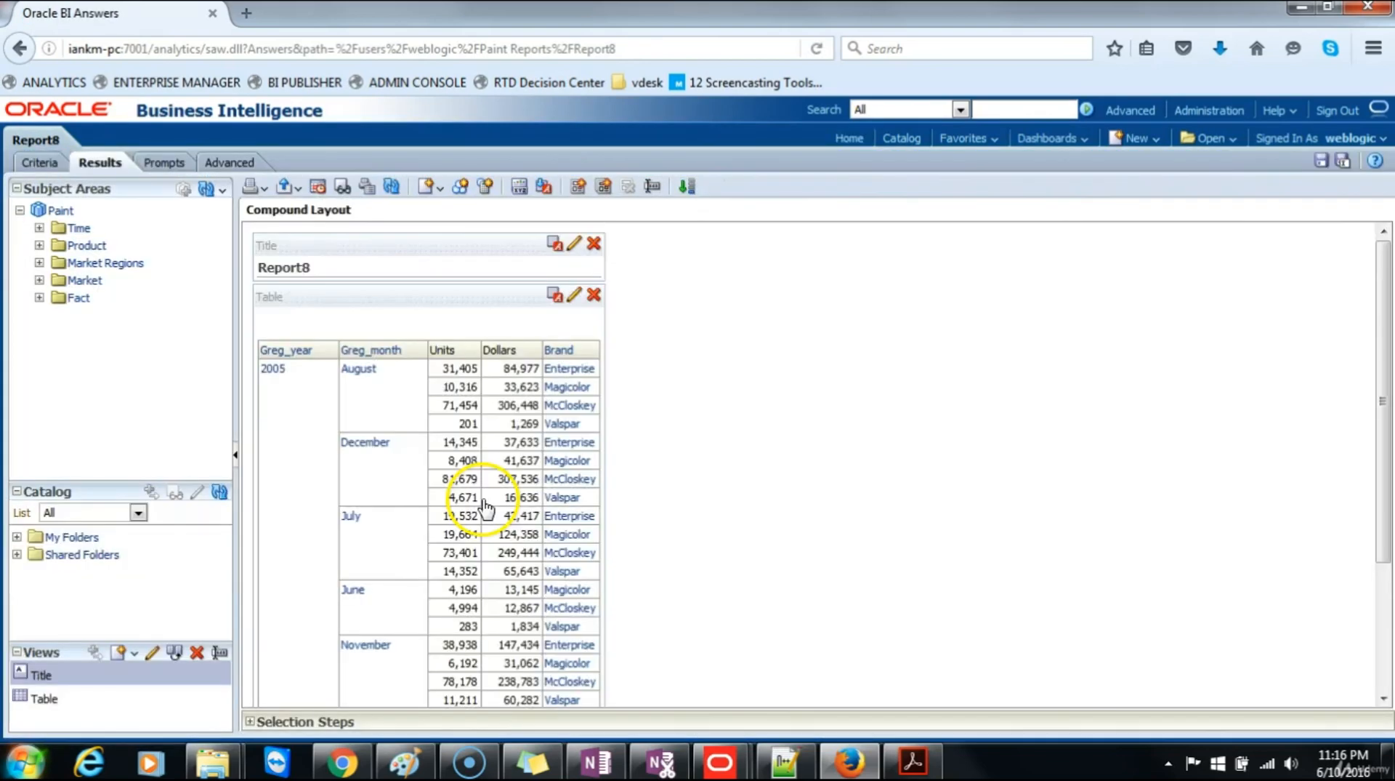
pyautogui.click(164, 163)
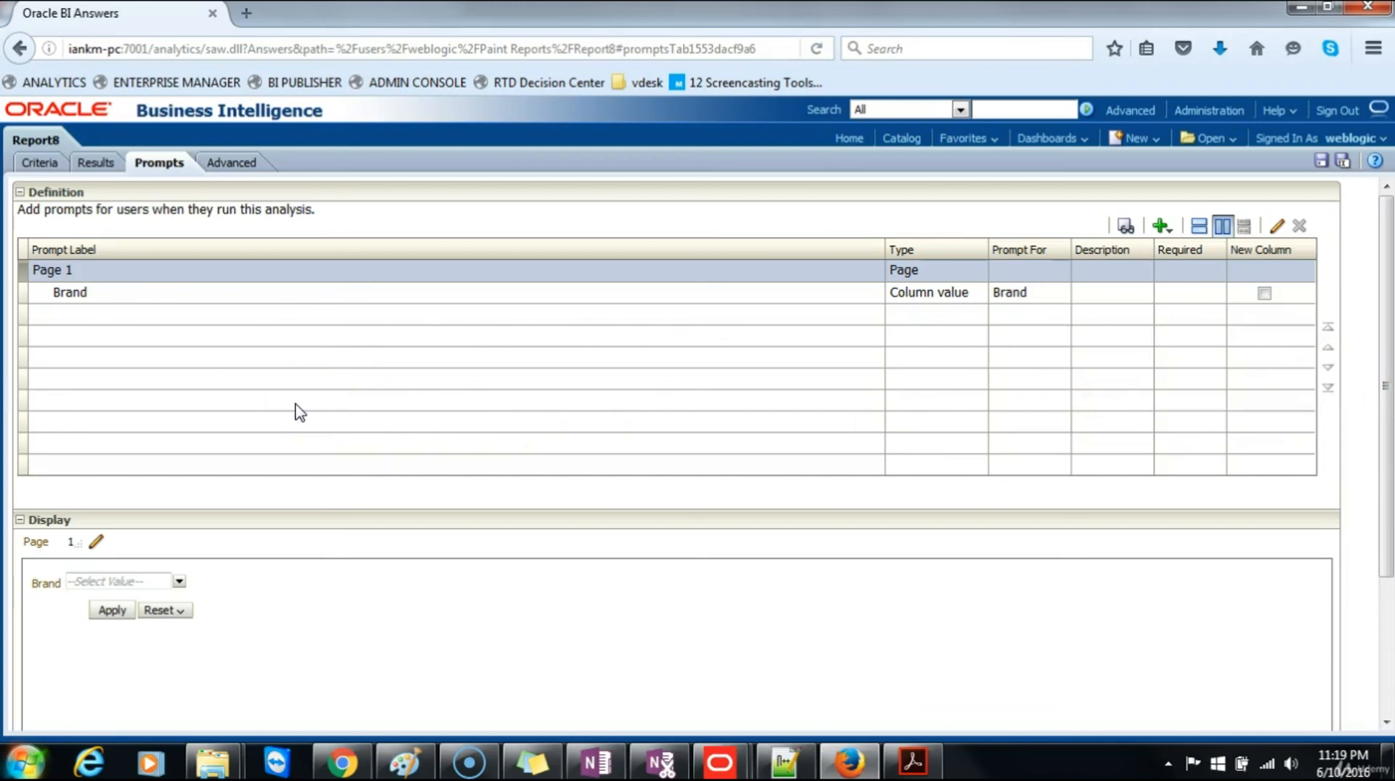
pyautogui.click(1321, 161)
pyautogui.click(850, 139)
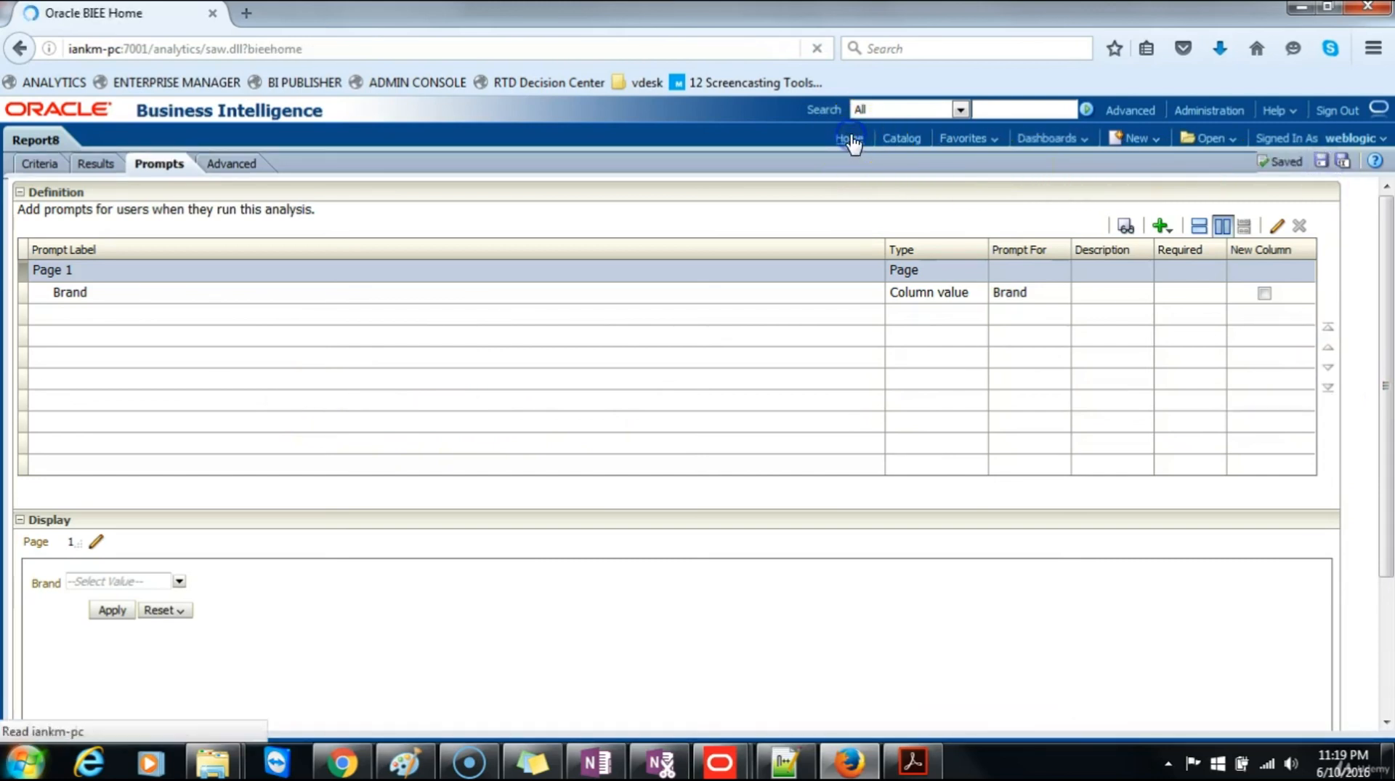